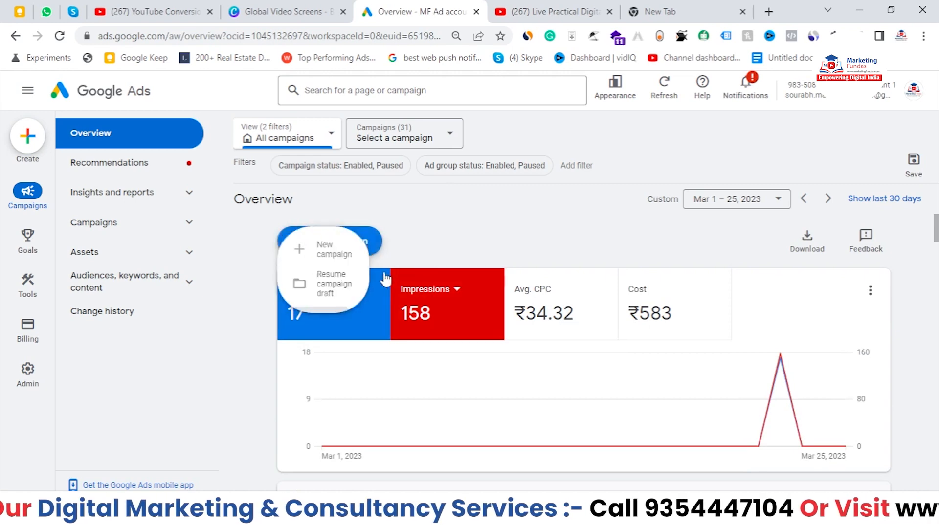
# Step: Start a new campaign and choose to create it without a goal's guidance
pyautogui.click(346, 254)
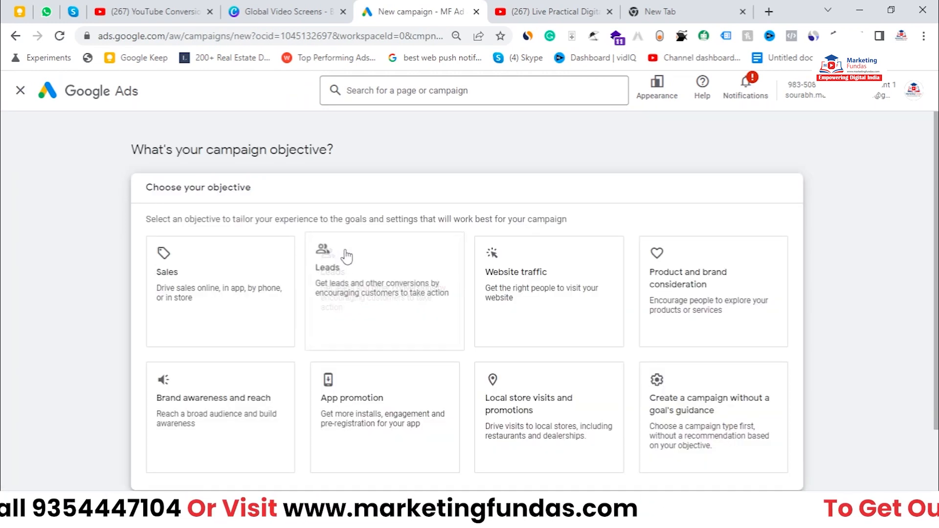
pyautogui.moveTo(208, 149); pyautogui.dragTo(341, 156)
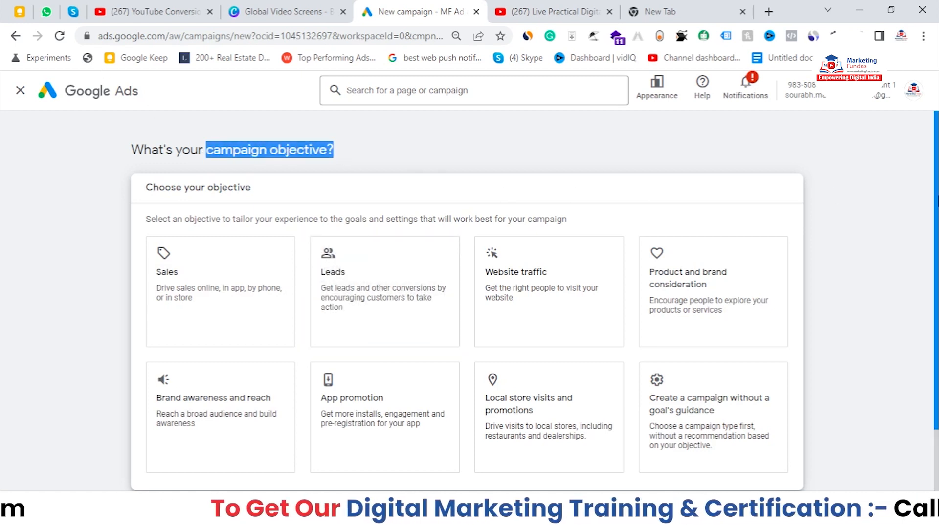
pyautogui.scroll(-2, 776, 290)
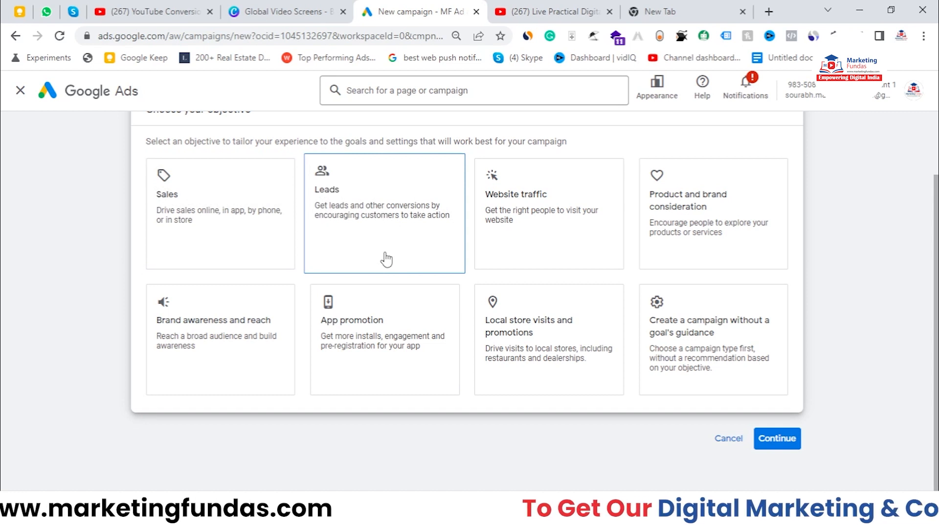
pyautogui.scroll(2, 387, 259)
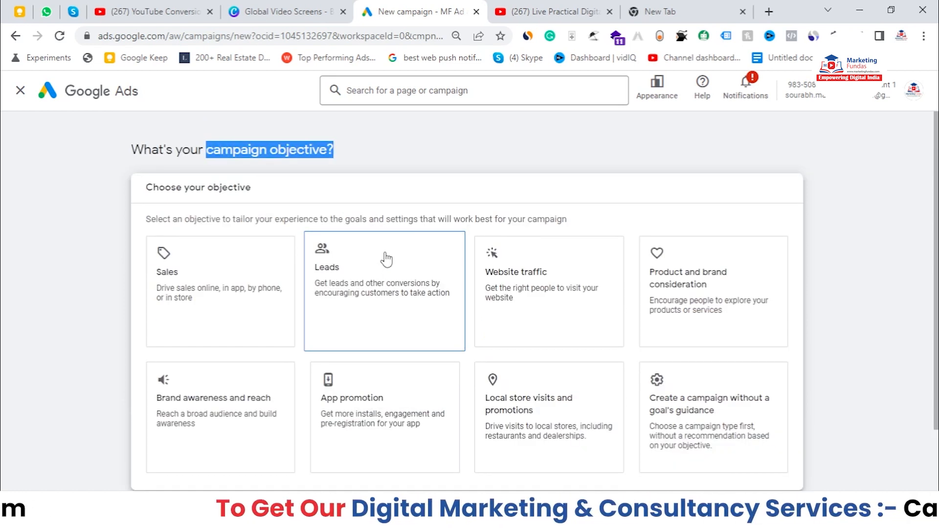
pyautogui.scroll(-2, 387, 260)
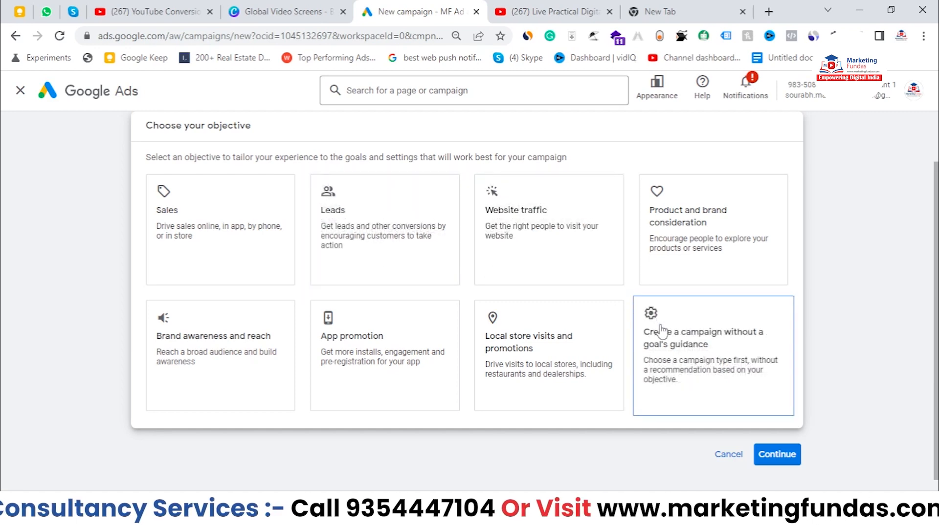
pyautogui.click(681, 354)
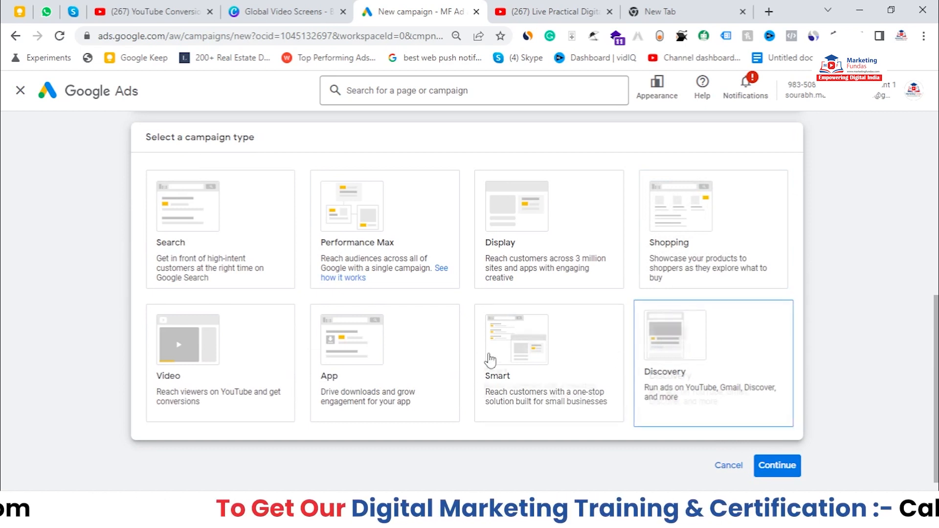
# Step: Choose Video as the campaign type
pyautogui.click(247, 362)
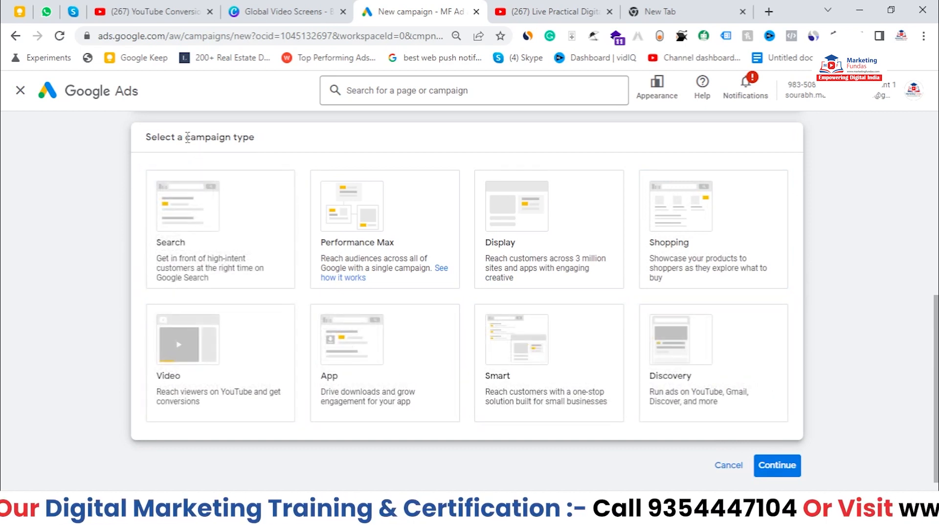
pyautogui.moveTo(185, 137); pyautogui.dragTo(273, 139)
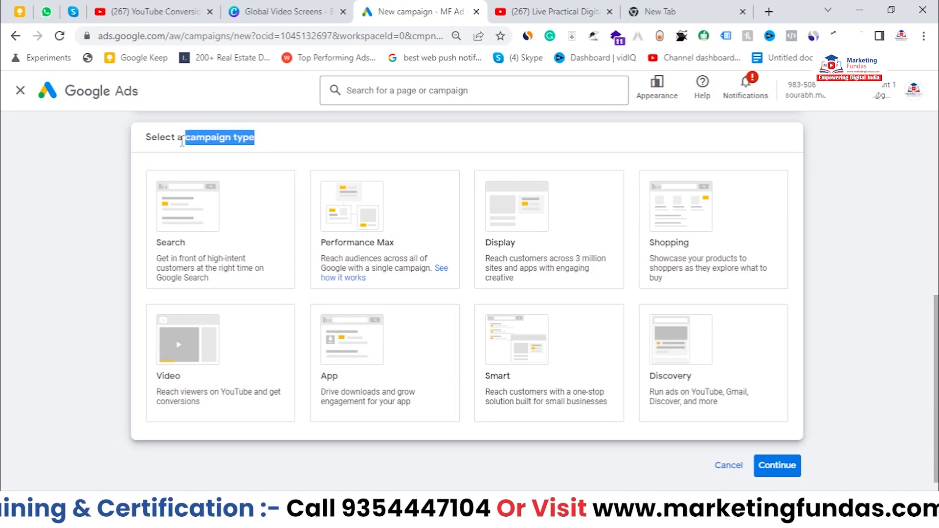
pyautogui.moveTo(182, 141); pyautogui.dragTo(255, 140)
pyautogui.click(232, 362)
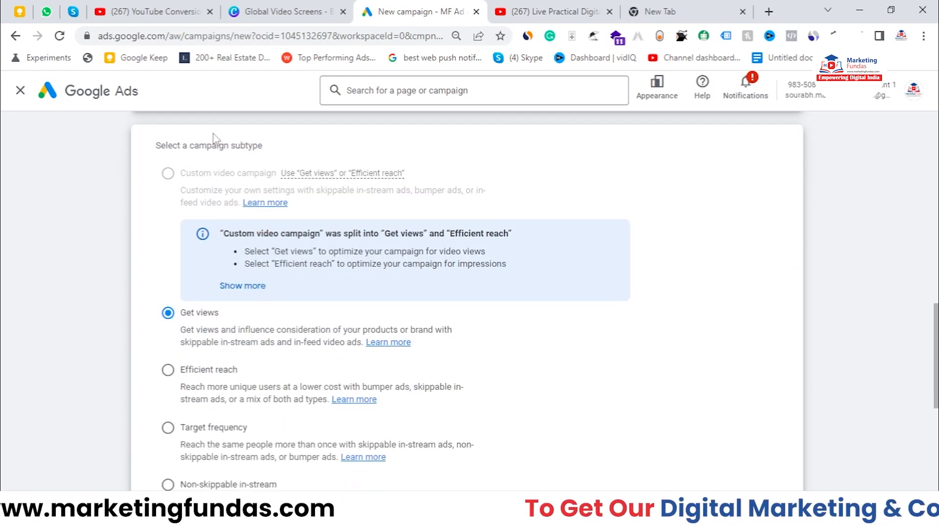
# Step: Set the campaign subtype to Drive conversions and read its description
pyautogui.moveTo(213, 144); pyautogui.dragTo(268, 147)
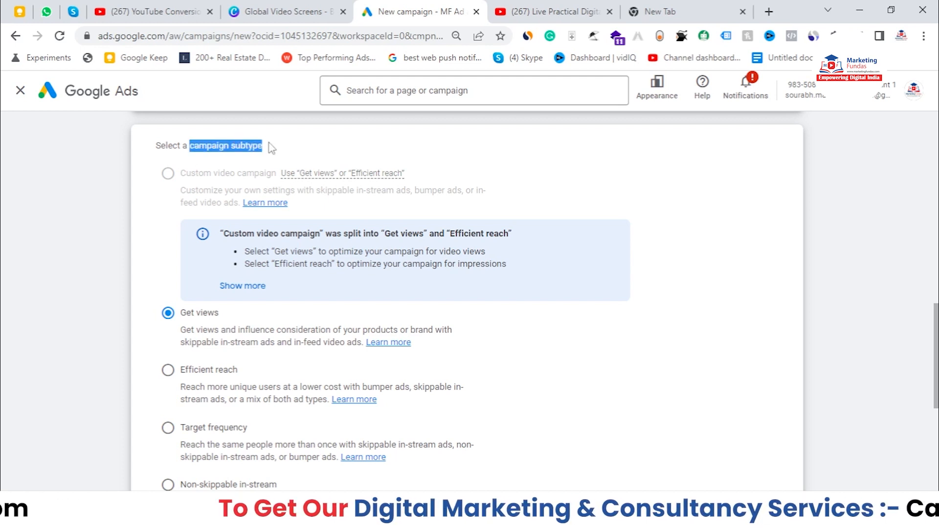
pyautogui.scroll(-3, 276, 206)
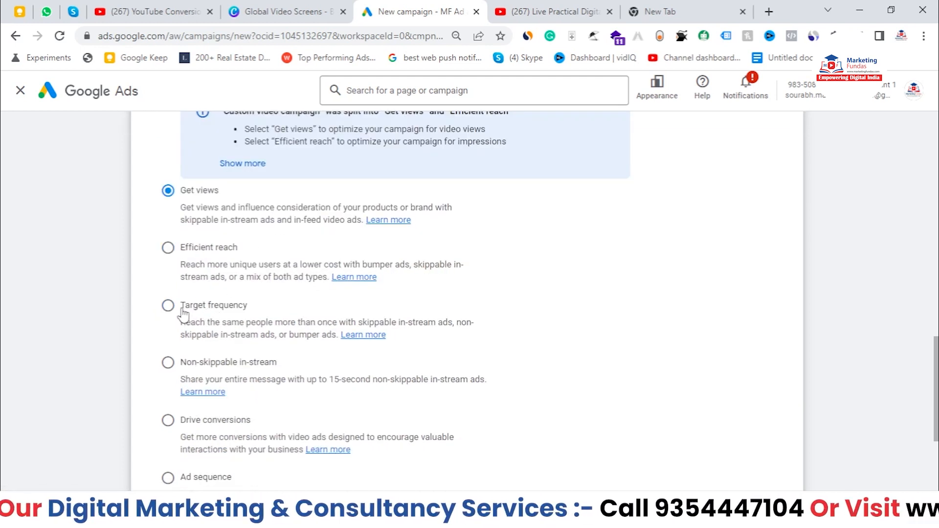
pyautogui.click(168, 423)
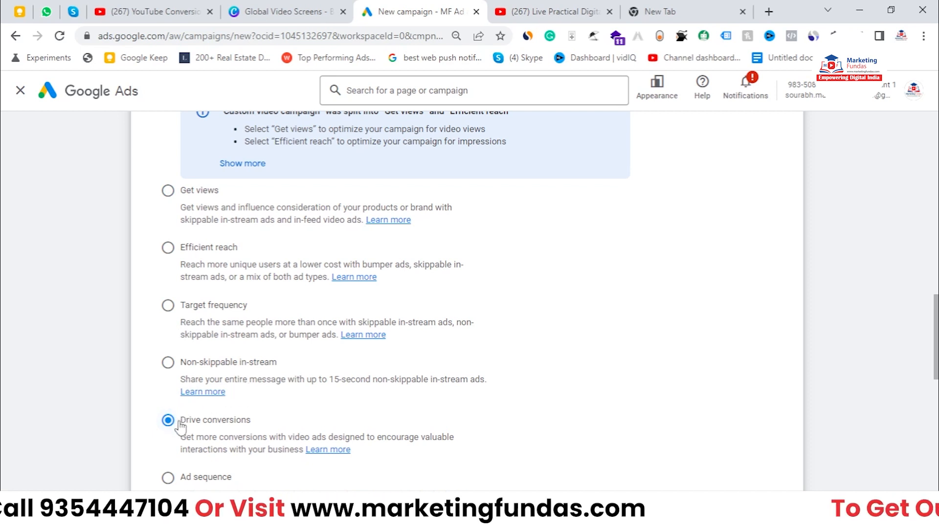
pyautogui.moveTo(936, 328); pyautogui.dragTo(936, 350)
pyautogui.moveTo(179, 338); pyautogui.dragTo(297, 352)
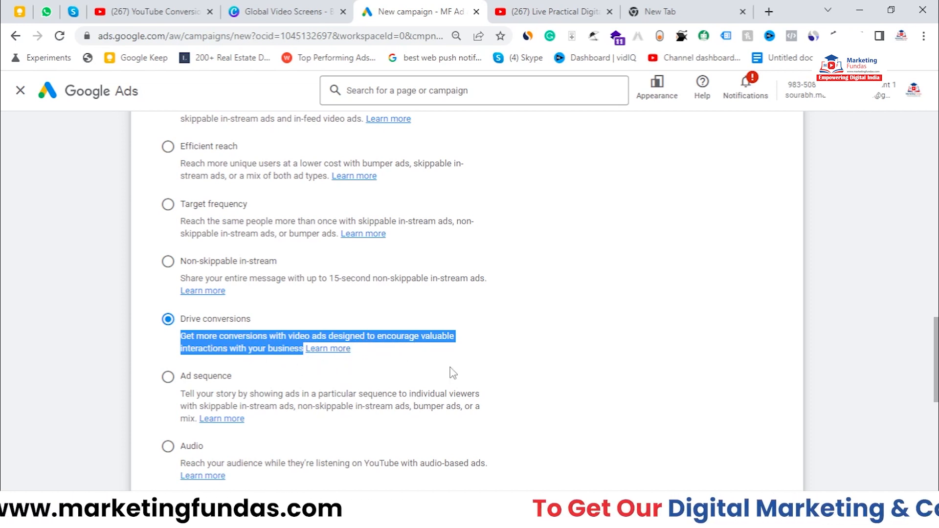
pyautogui.click(560, 357)
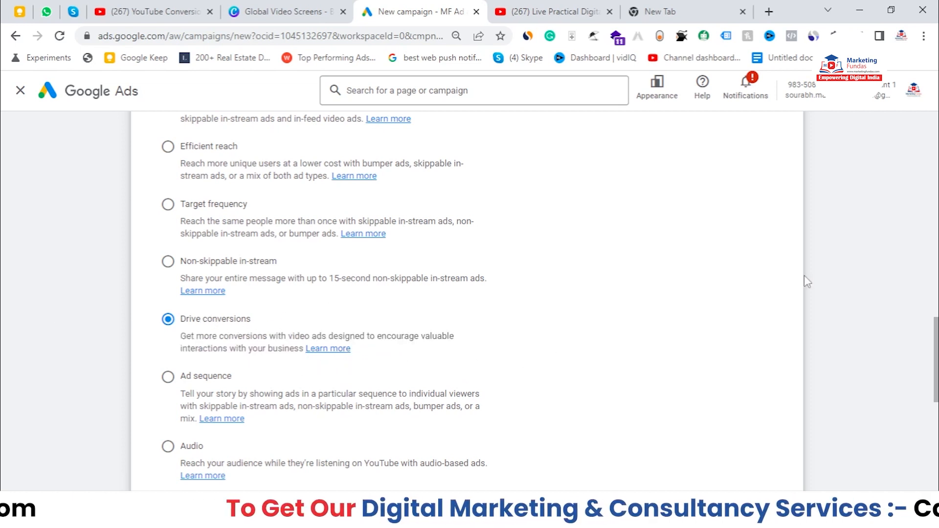
# Step: Examine the conversion goals used for campaign optimization and the additional goals that can be added
pyautogui.moveTo(937, 357); pyautogui.dragTo(938, 456)
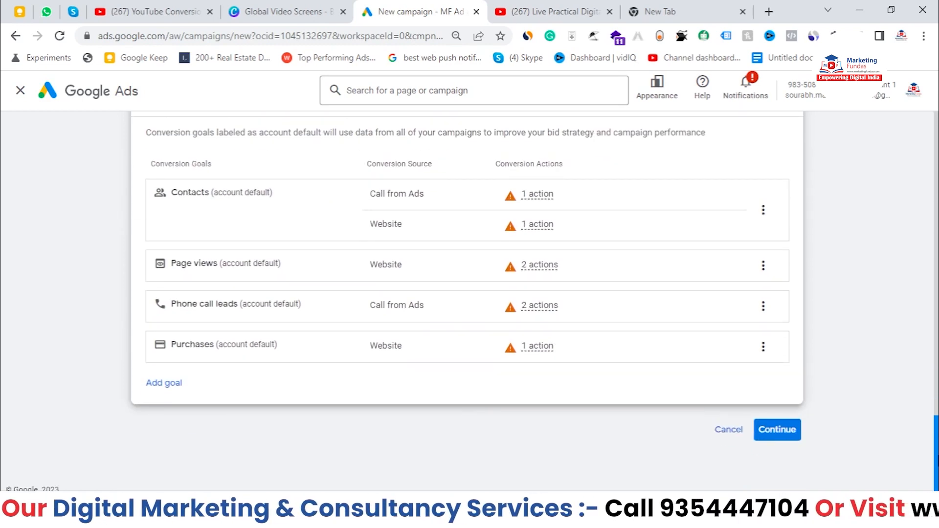
pyautogui.scroll(1, 323, 197)
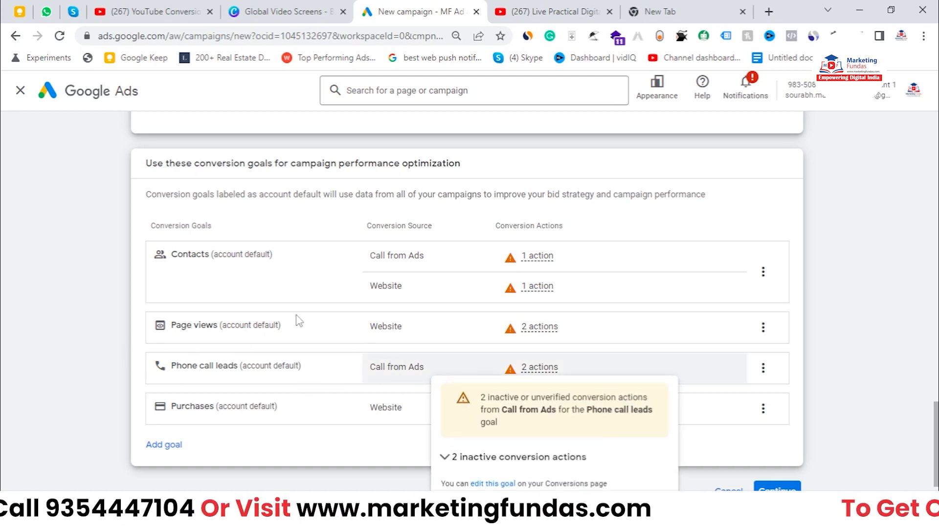
pyautogui.moveTo(193, 164); pyautogui.dragTo(270, 162)
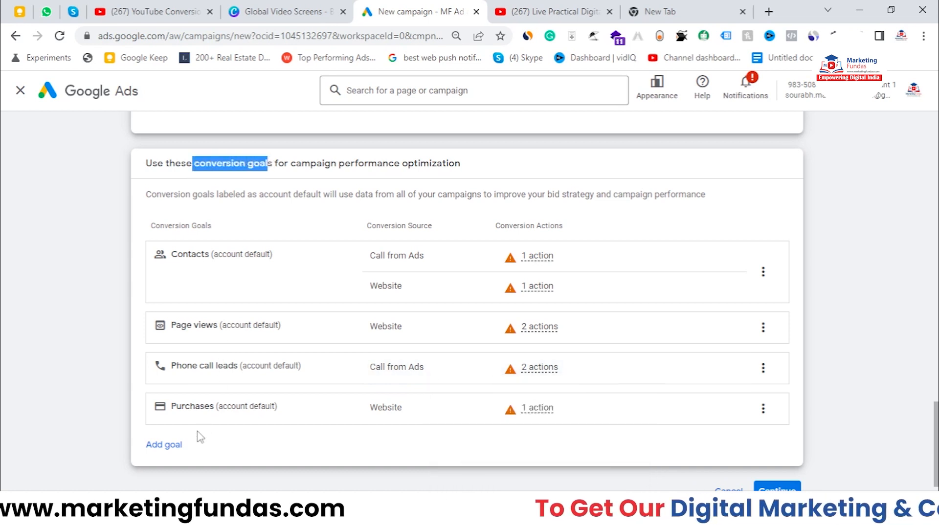
pyautogui.click(173, 446)
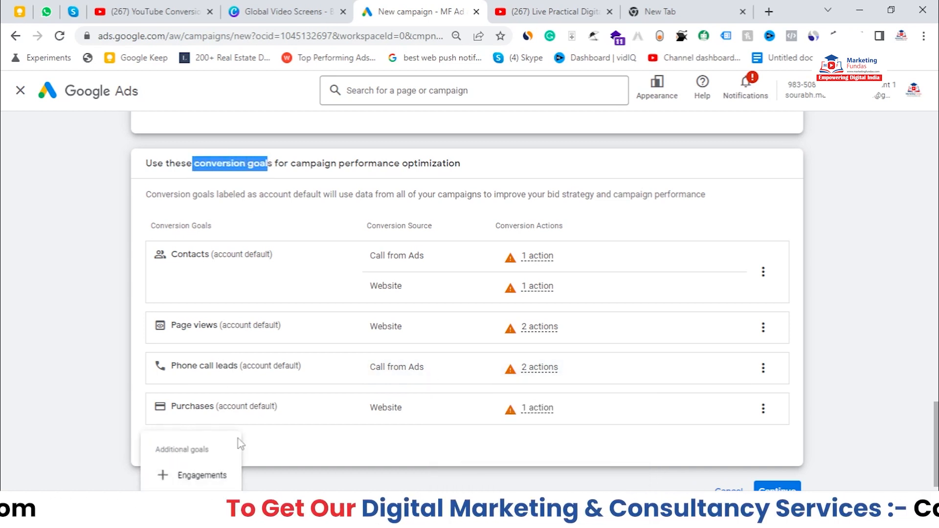
pyautogui.moveTo(936, 444); pyautogui.dragTo(936, 460)
pyautogui.click(103, 447)
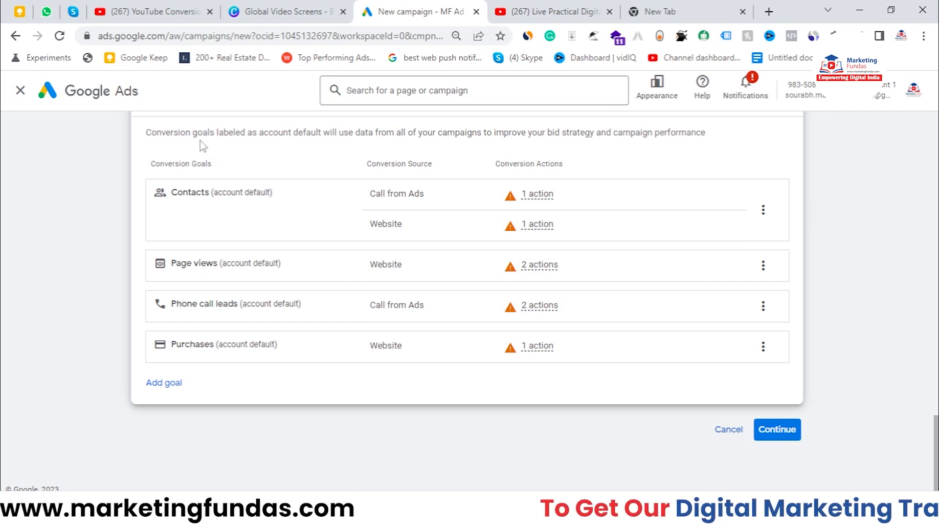
# Step: Remove the Contacts, Page views and Purchases conversion goals from the campaign and continue to the campaign settings
pyautogui.click(764, 210)
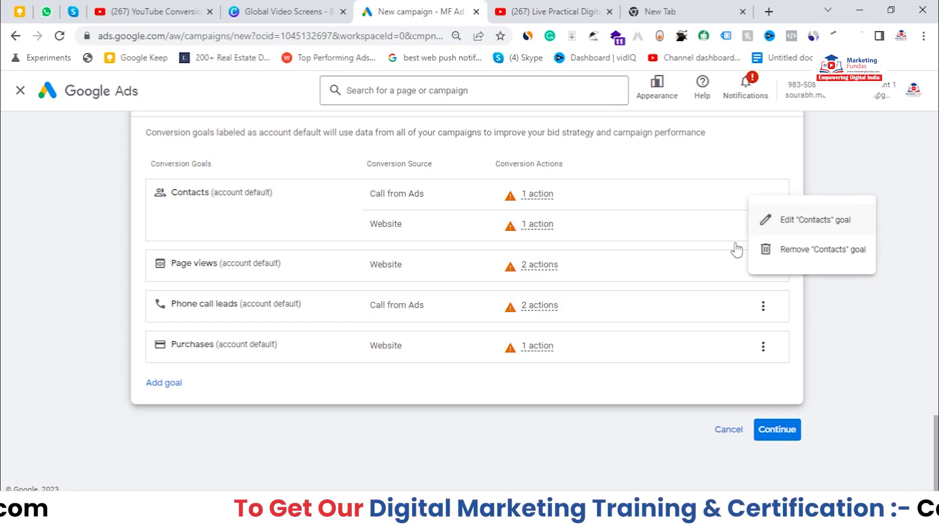
pyautogui.click(788, 249)
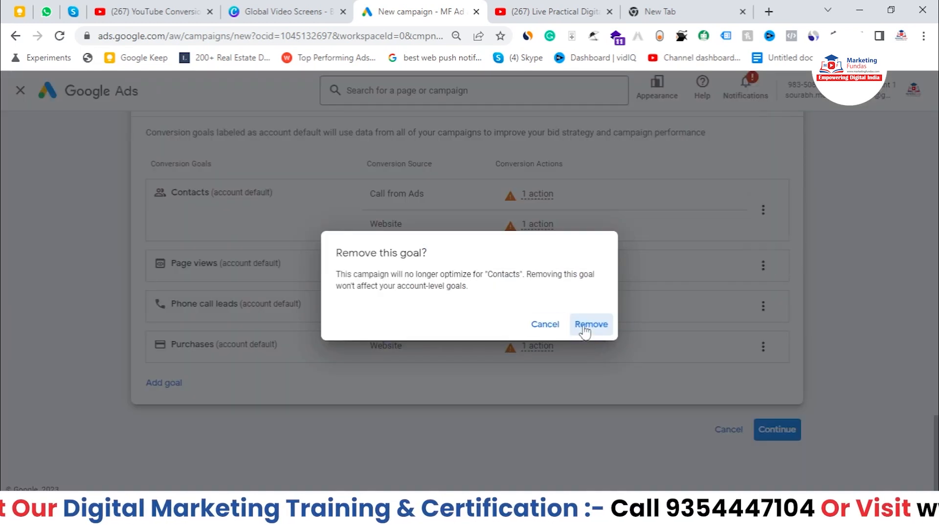
pyautogui.click(589, 325)
pyautogui.click(763, 265)
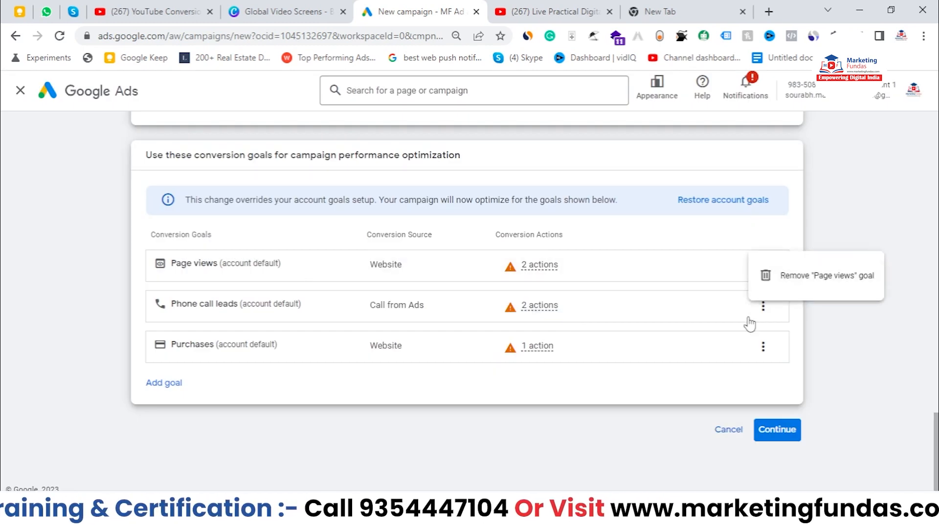
pyautogui.click(806, 279)
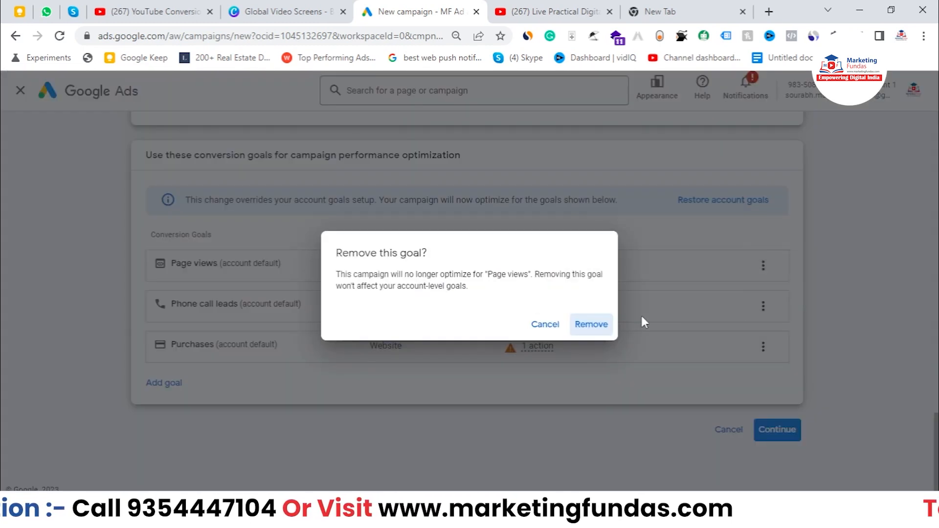
pyautogui.click(611, 326)
pyautogui.click(763, 346)
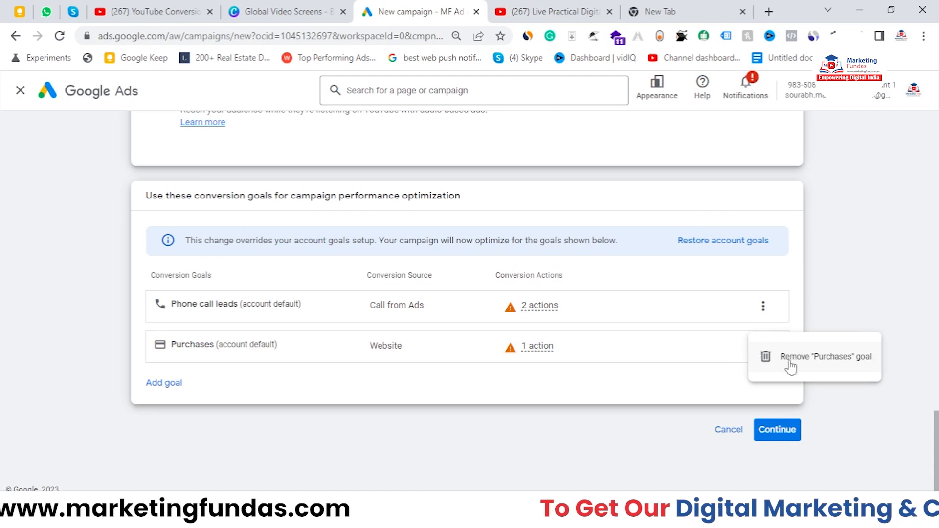
pyautogui.click(790, 362)
pyautogui.click(592, 325)
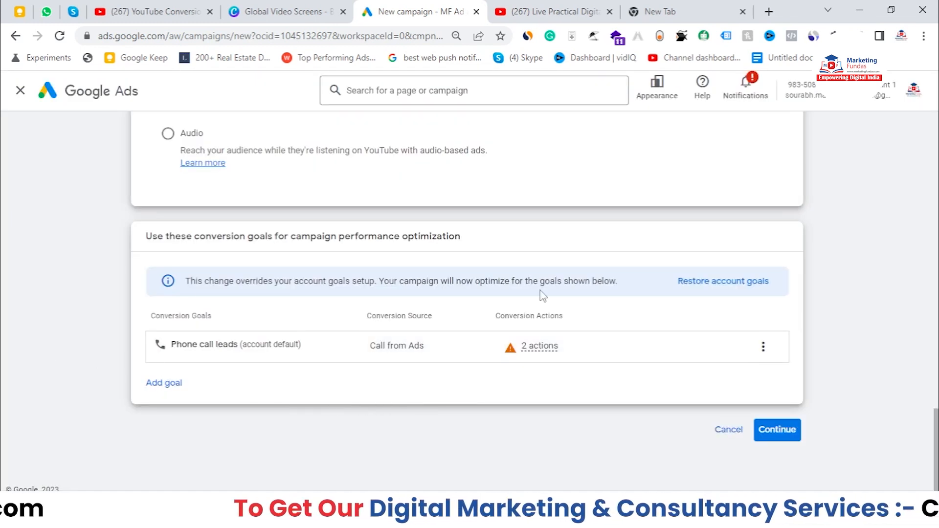
pyautogui.click(778, 437)
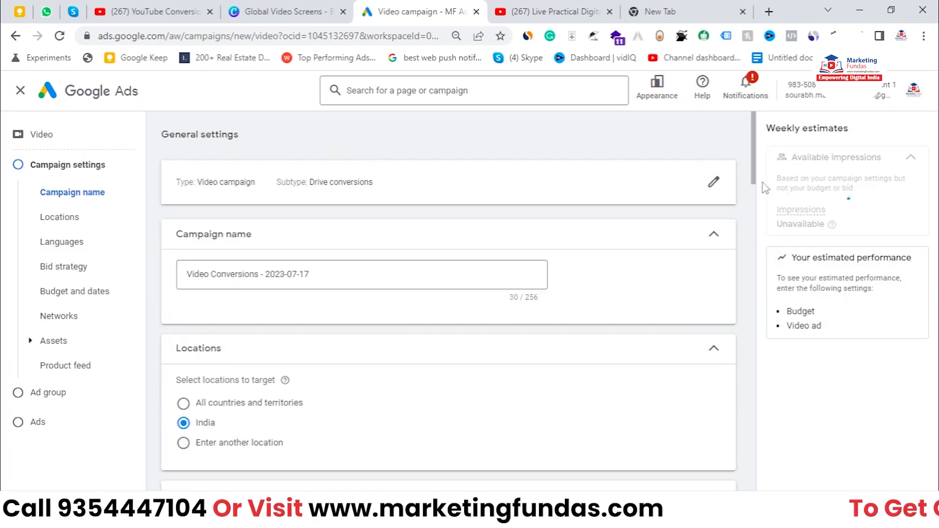
# Step: Review the campaign's general settings, its name and the locations section
pyautogui.scroll(-1, 756, 182)
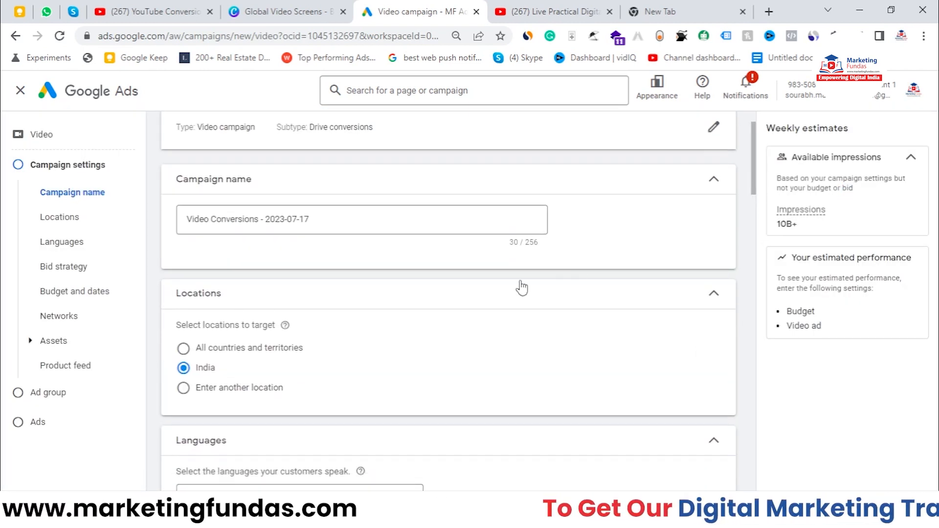
pyautogui.moveTo(378, 215); pyautogui.dragTo(202, 221)
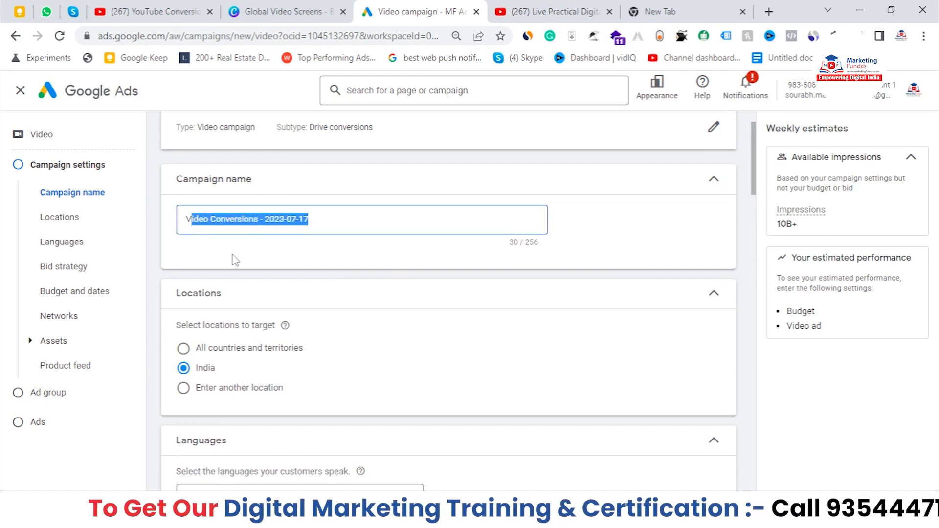
pyautogui.click(189, 223)
pyautogui.scroll(-1, 293, 275)
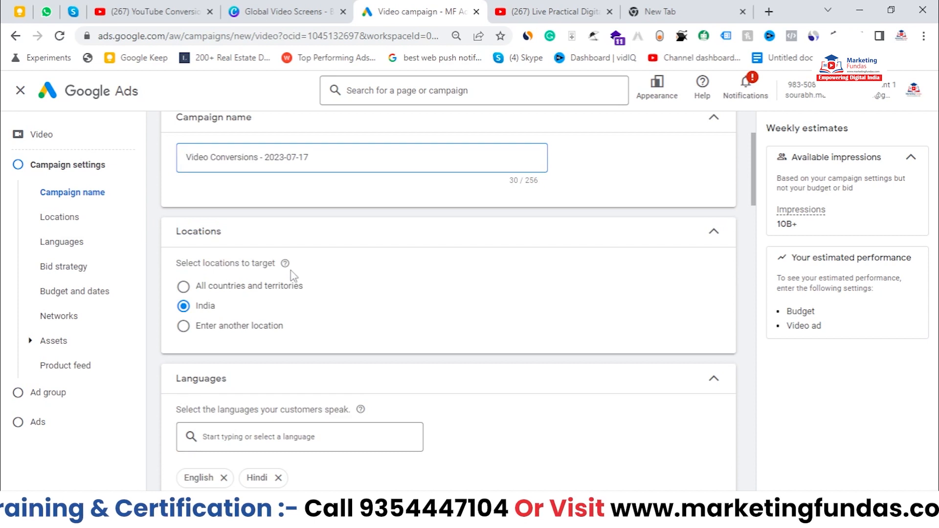
pyautogui.doubleClick(195, 234)
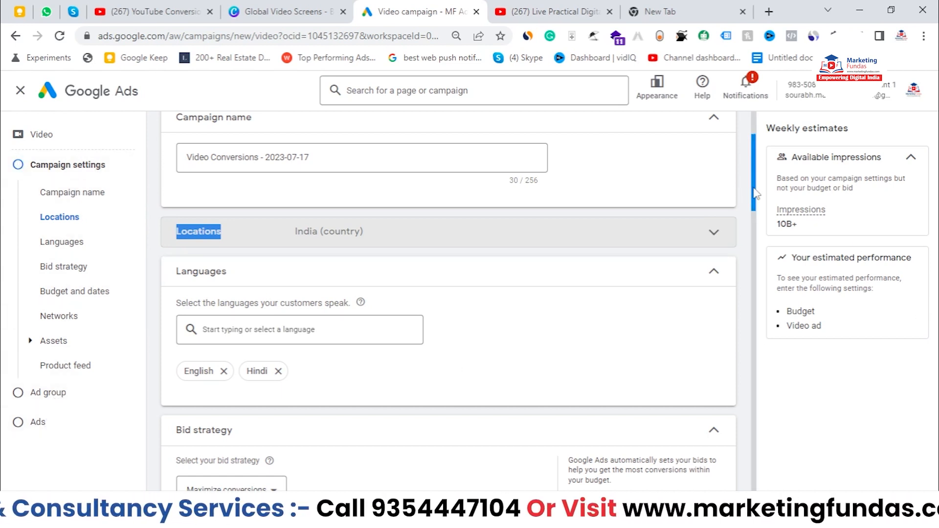
pyautogui.scroll(3, 747, 197)
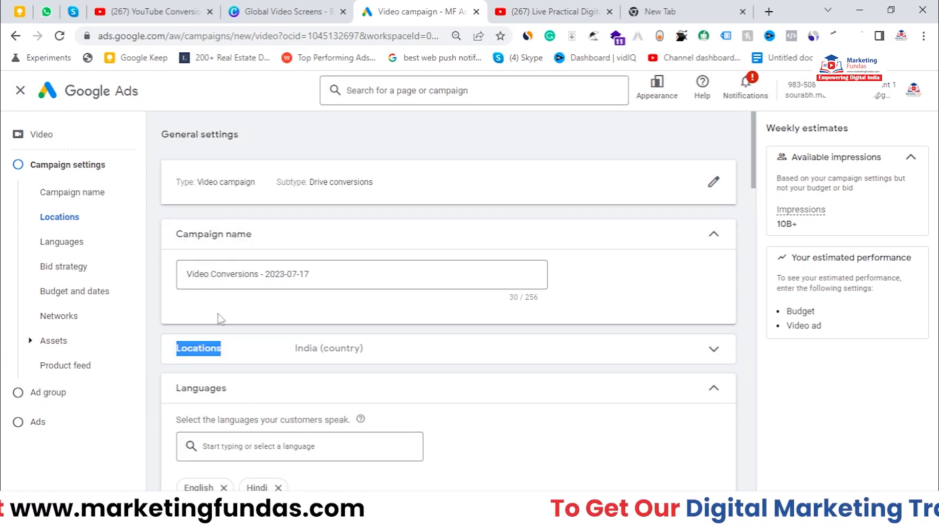
pyautogui.scroll(-1, 179, 281)
pyautogui.scroll(1, 180, 235)
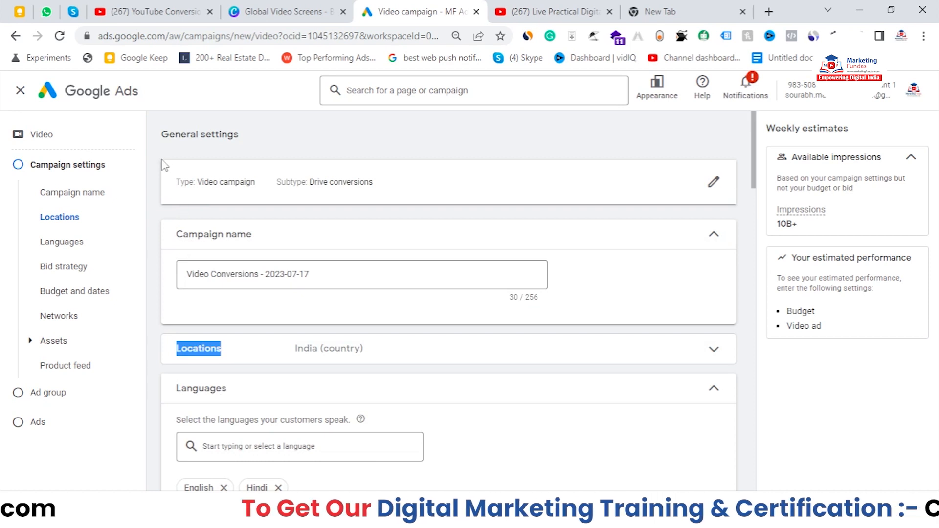
# Step: Expand the location settings, check the option for entering another location, and choose India as the target
pyautogui.click(373, 362)
pyautogui.scroll(-1, 373, 362)
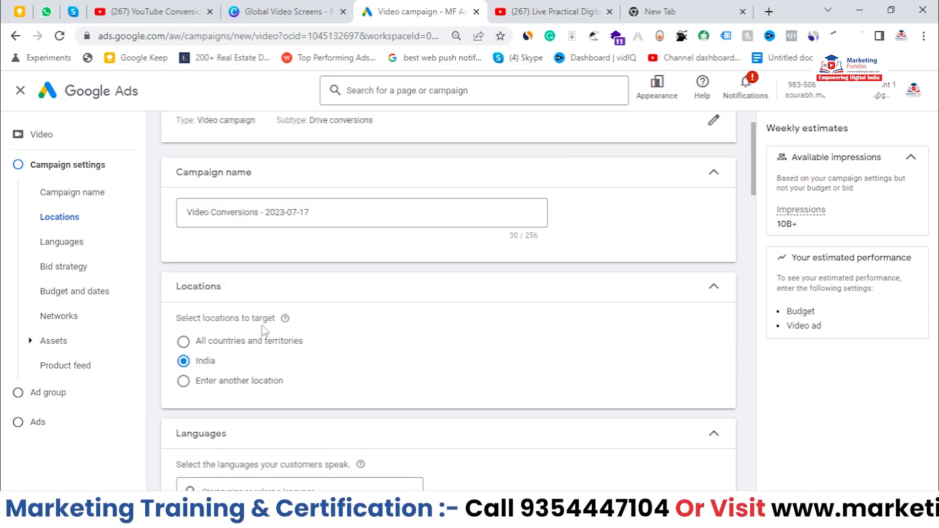
pyautogui.click(207, 384)
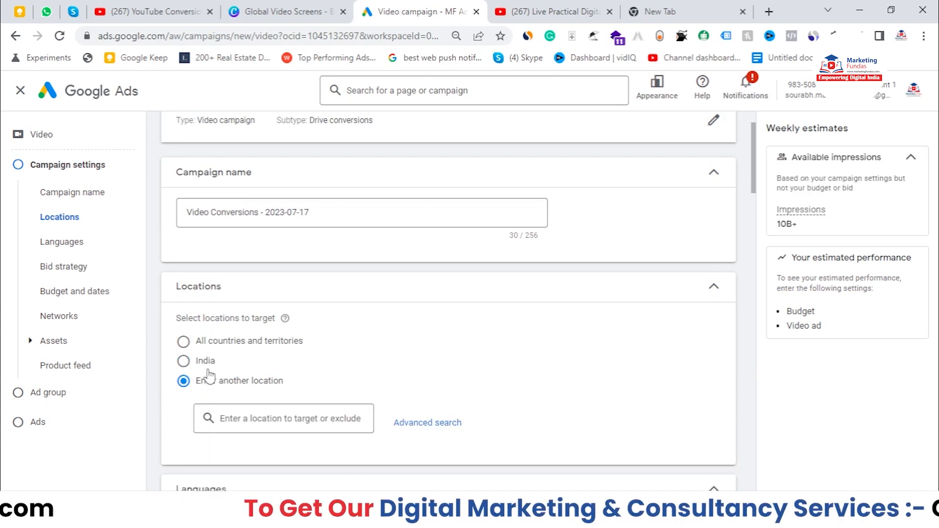
pyautogui.click(196, 362)
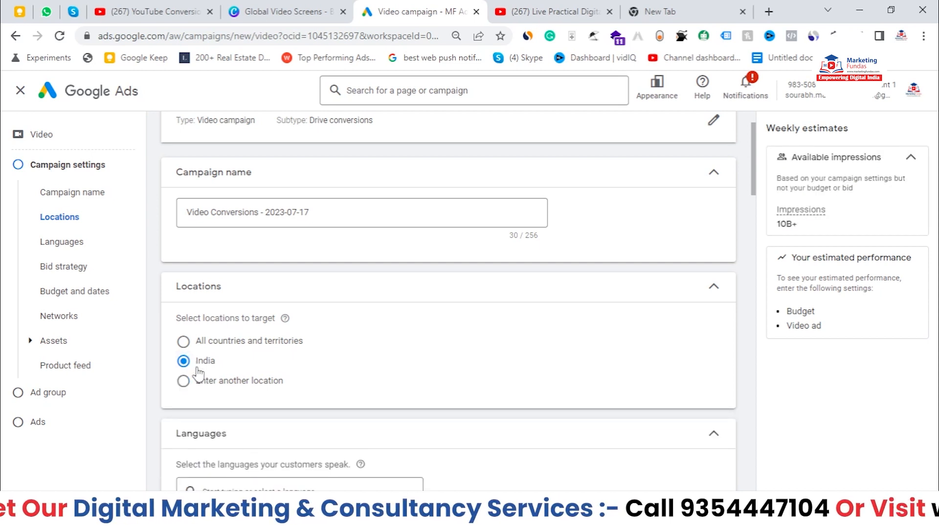
# Step: Look up delhi in the advanced search for another location, check its target and exclude options, and cancel the search
pyautogui.click(198, 382)
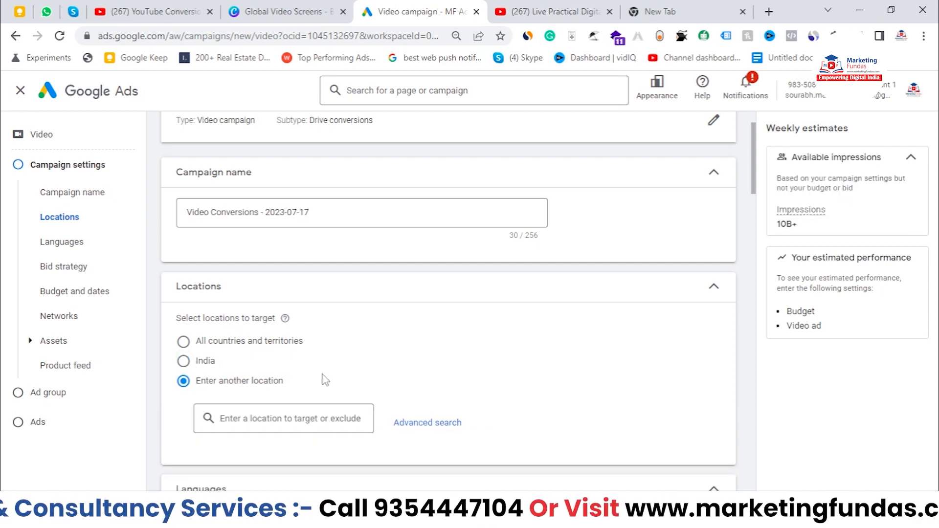
pyautogui.scroll(-1, 325, 381)
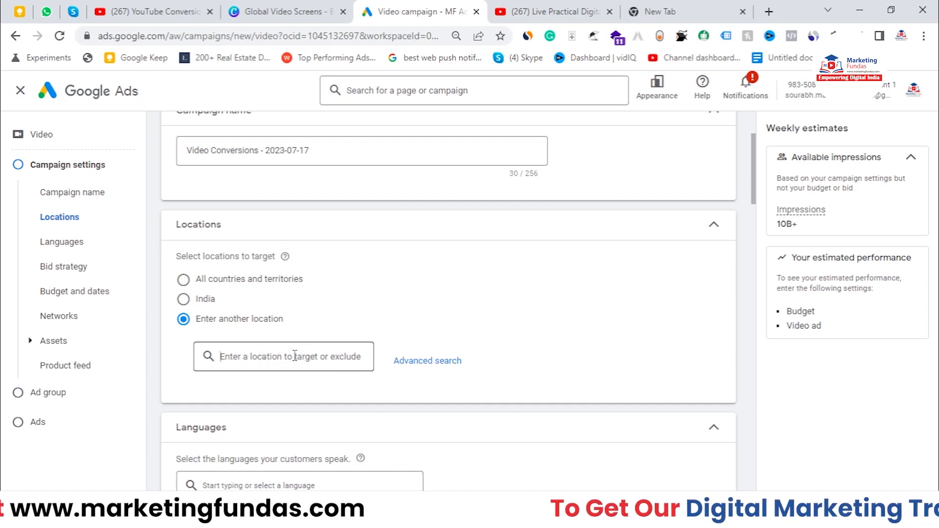
pyautogui.click(414, 372)
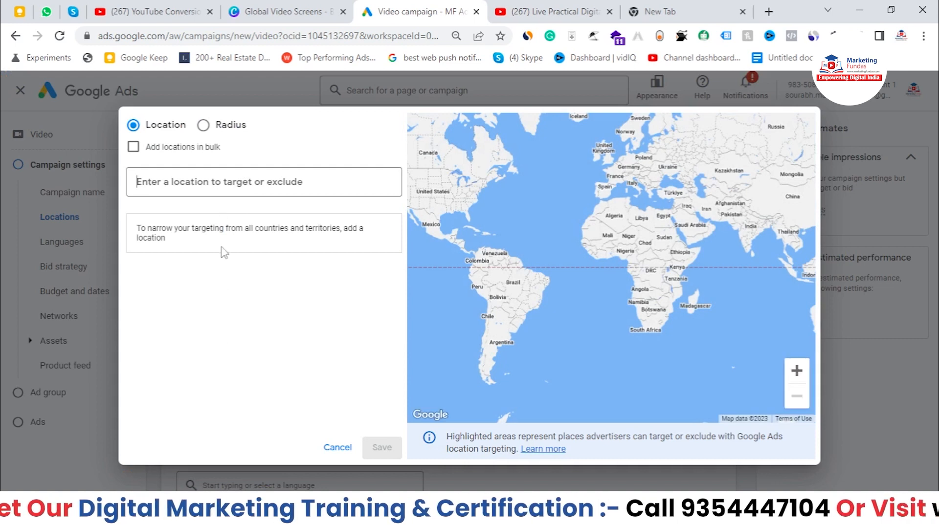
pyautogui.write('**')
pyautogui.press('BackSpace')
pyautogui.press('BackSpace')
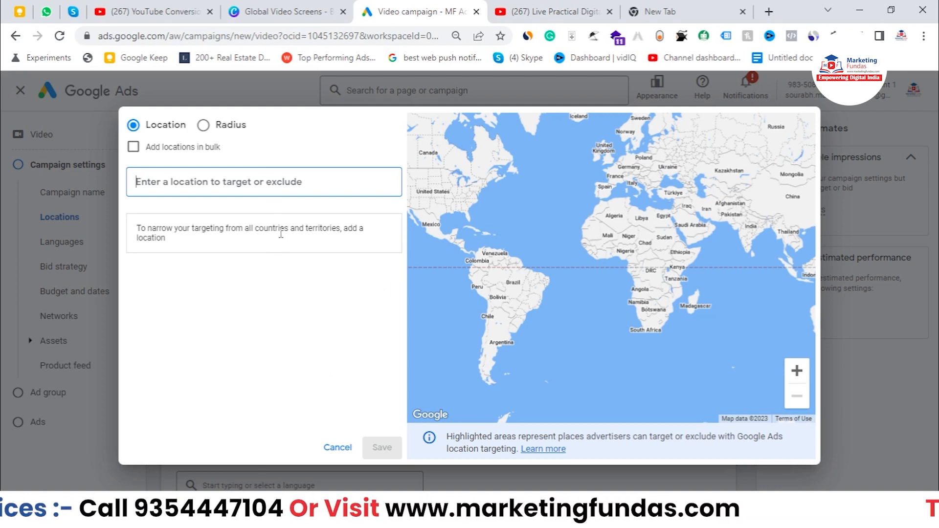
pyautogui.write('delhi')
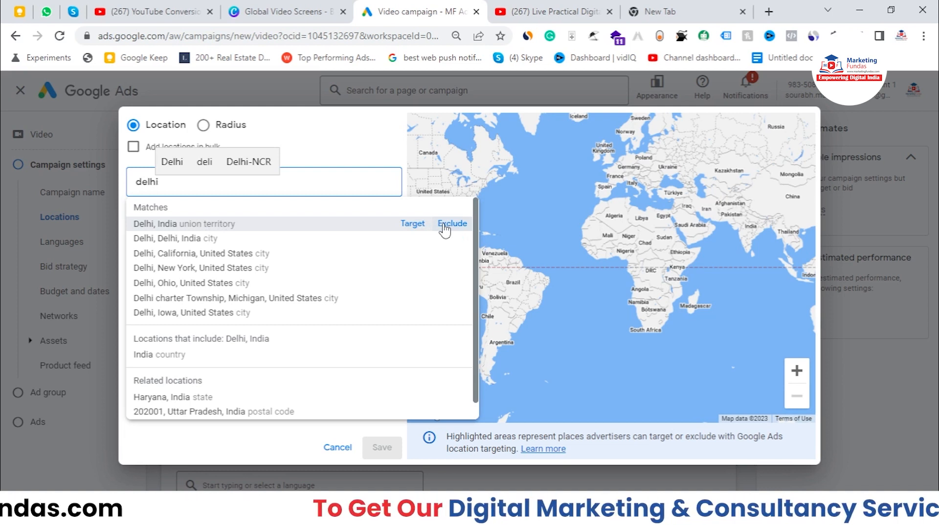
pyautogui.write('**')
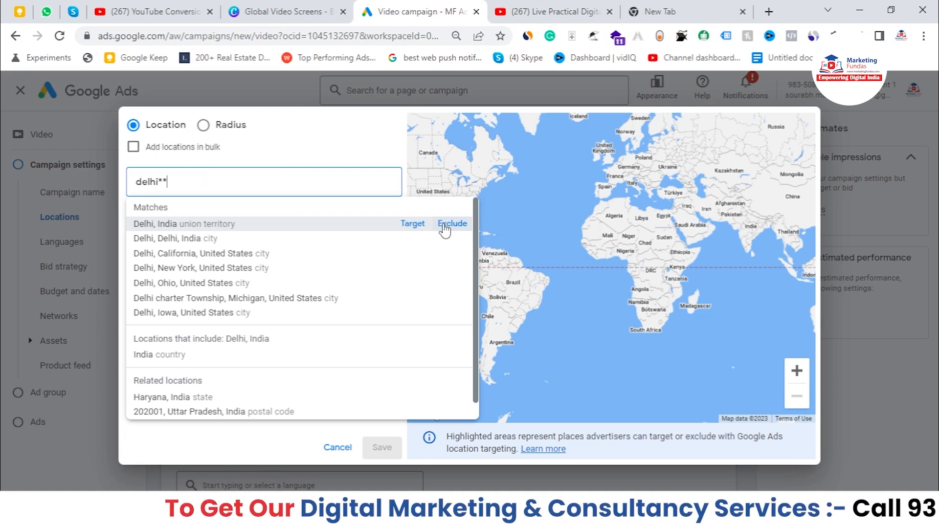
pyautogui.click(289, 460)
pyautogui.click(330, 449)
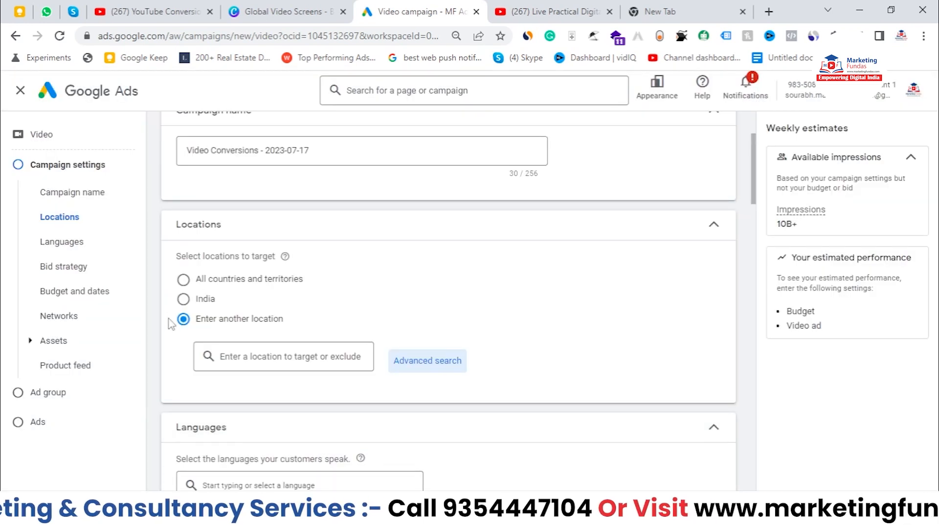
# Step: Choose India as the campaign's target location
pyautogui.click(183, 299)
pyautogui.doubleClick(217, 299)
pyautogui.scroll(-1, 289, 270)
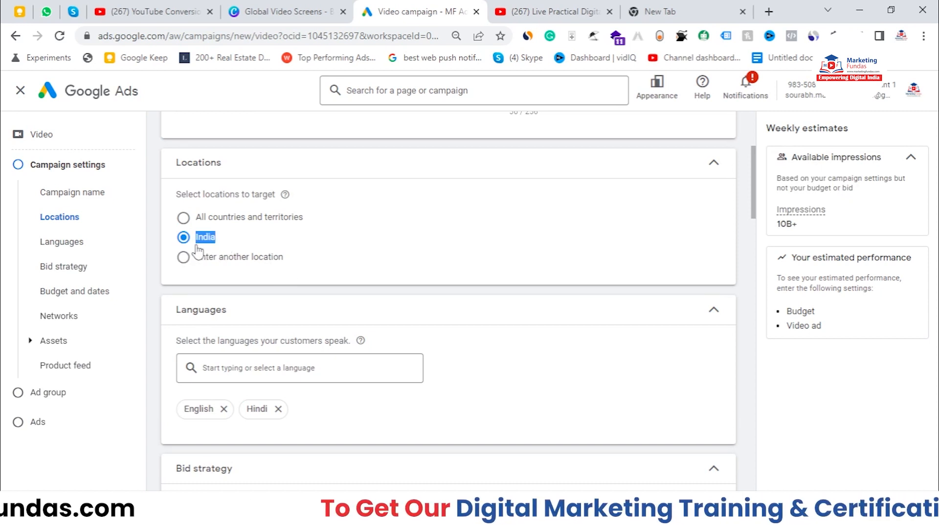
# Step: Browse the full list of languages available for targeting and close it with the existing language selection
pyautogui.scroll(-2, 390, 256)
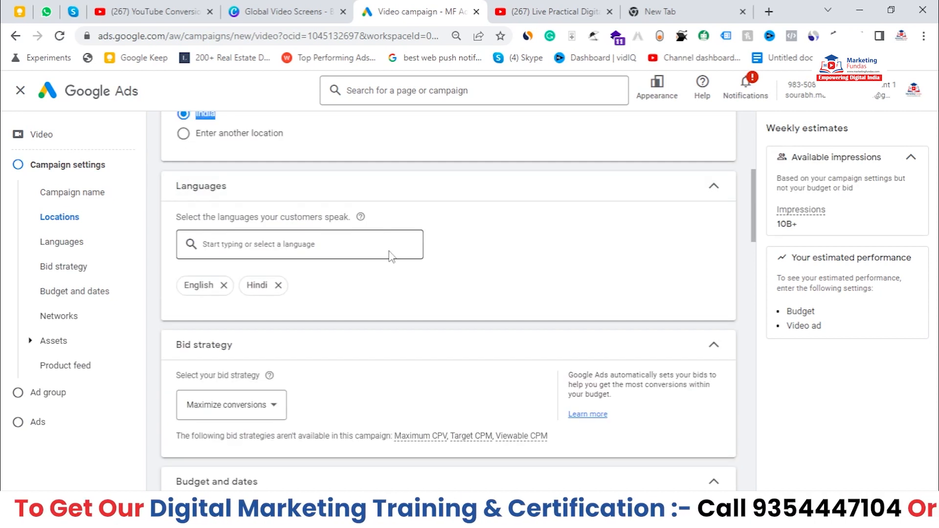
pyautogui.click(232, 241)
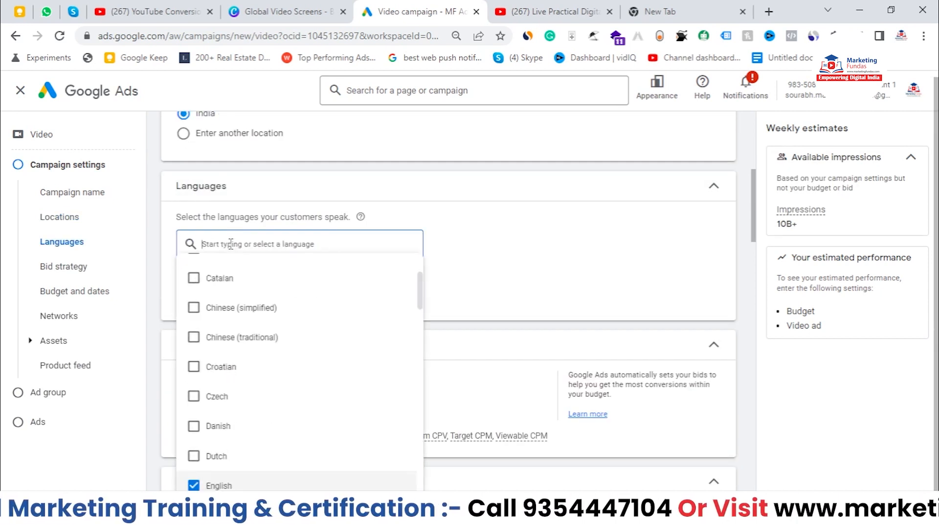
pyautogui.click(614, 263)
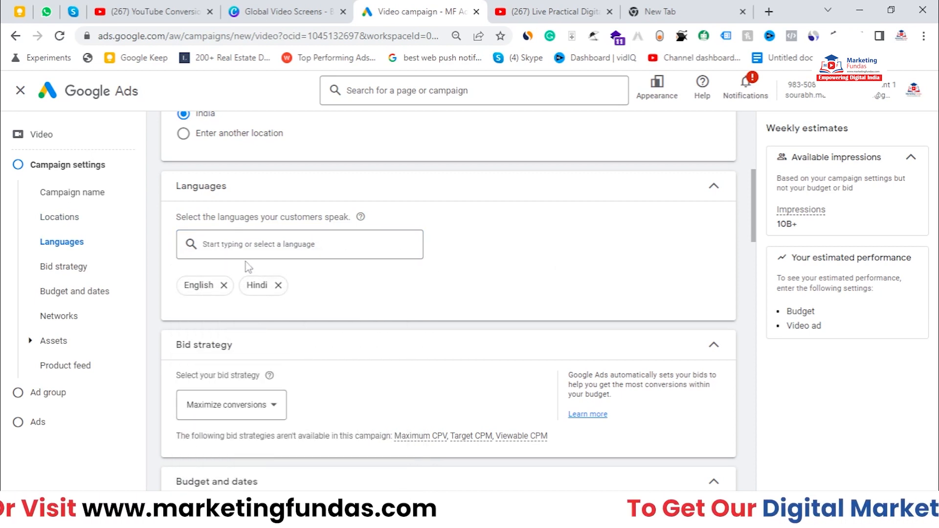
pyautogui.click(279, 241)
pyautogui.scroll(3, 274, 357)
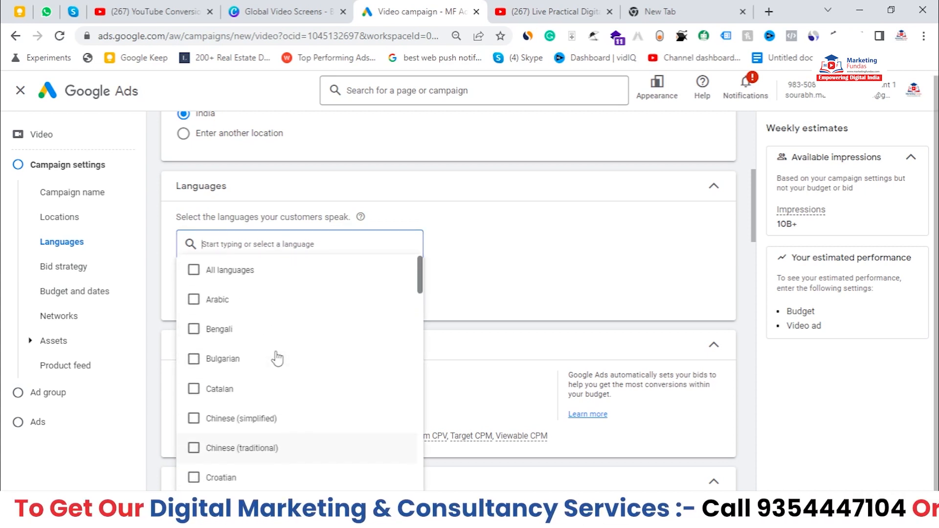
pyautogui.scroll(-8, 276, 357)
pyautogui.scroll(-15, 277, 359)
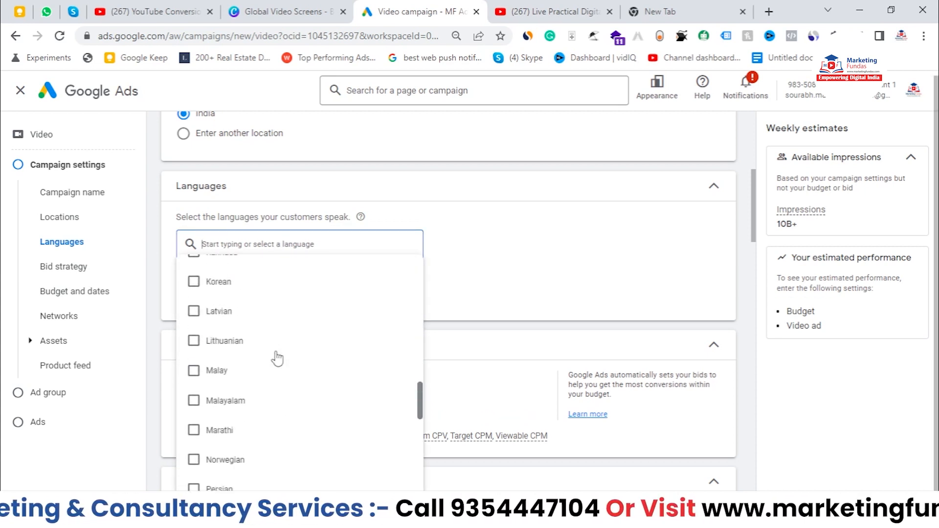
pyautogui.scroll(-3, 278, 359)
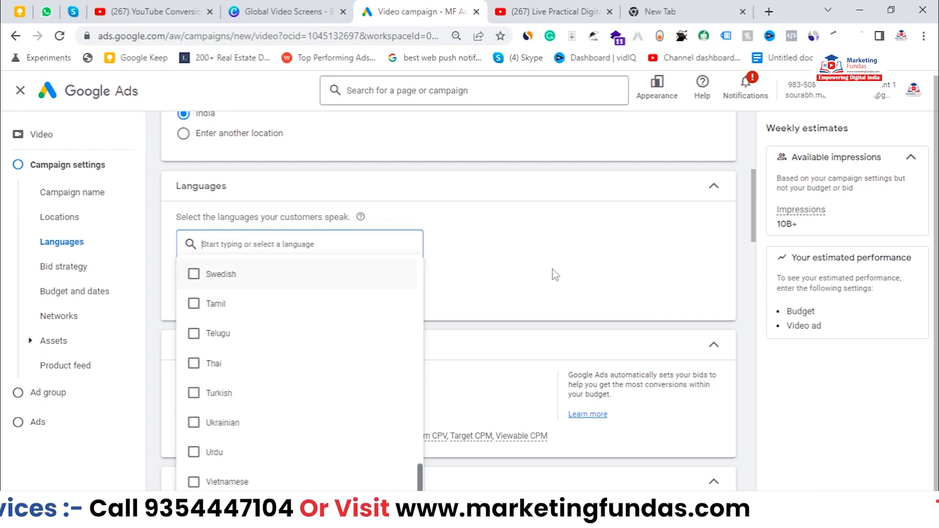
pyautogui.scroll(-2, 543, 273)
pyautogui.scroll(1, 497, 186)
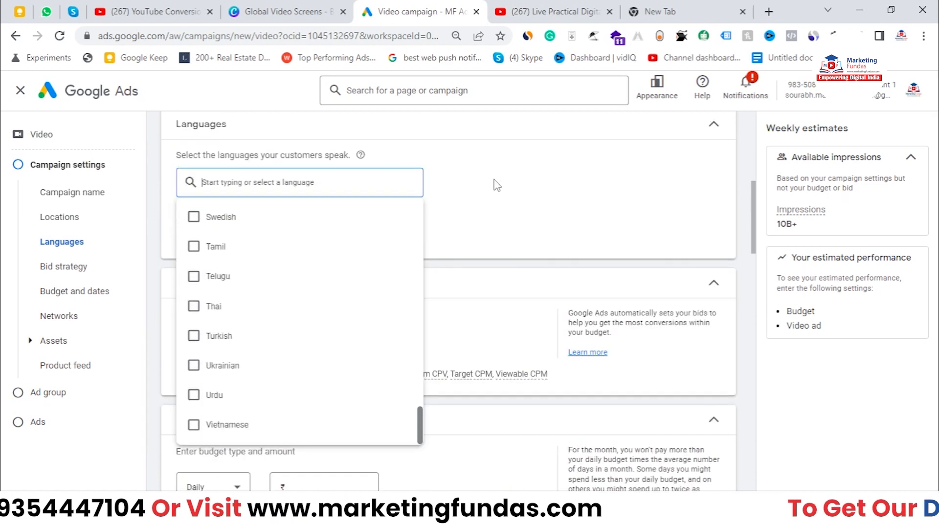
pyautogui.click(475, 202)
pyautogui.click(280, 186)
pyautogui.click(475, 210)
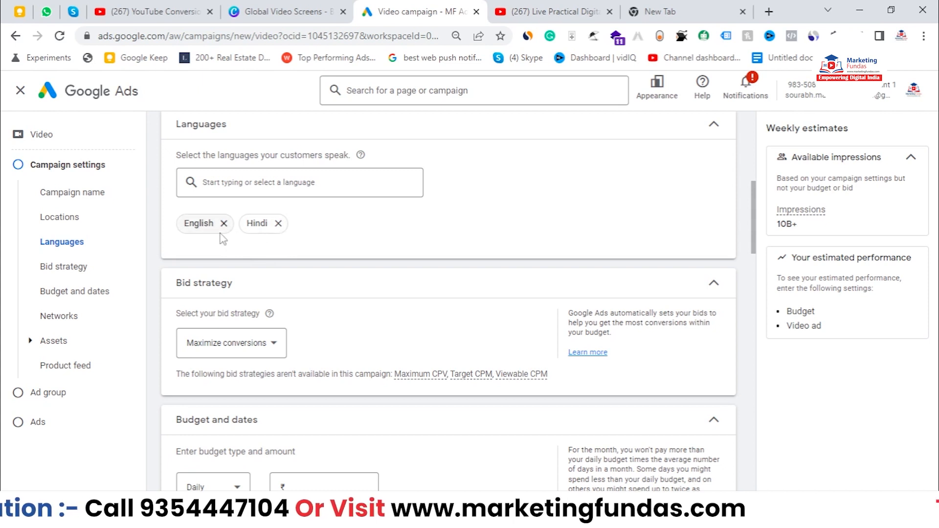
# Step: Check the available bid strategies and select Maximize conversions for the campaign
pyautogui.scroll(-1, 390, 243)
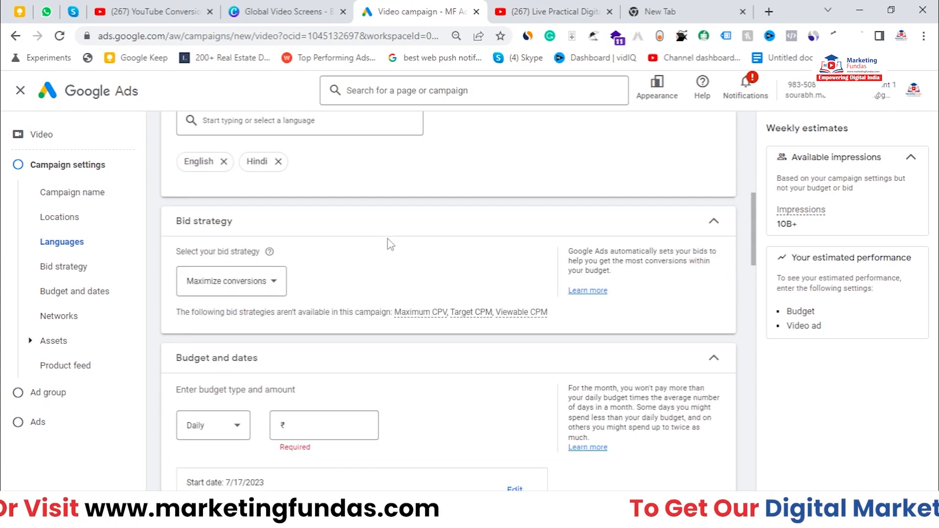
pyautogui.scroll(-1, 255, 251)
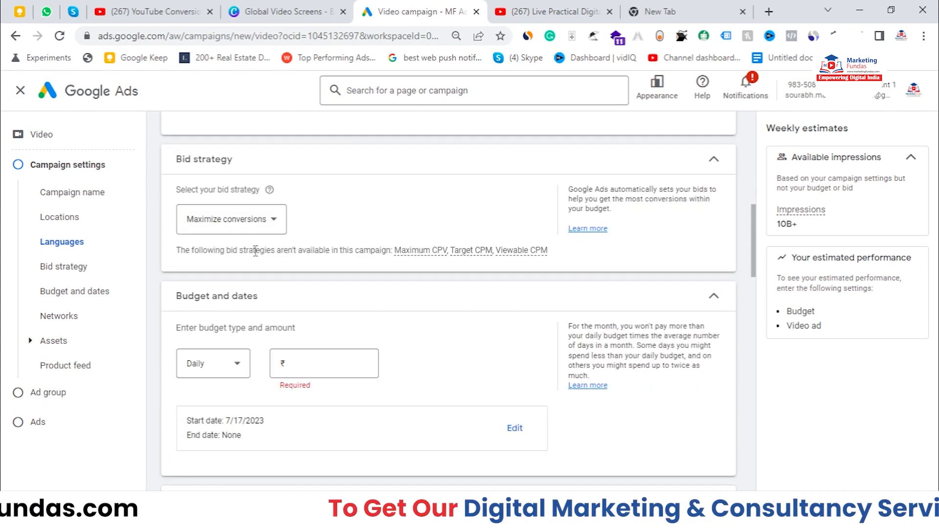
pyautogui.moveTo(175, 161); pyautogui.dragTo(242, 162)
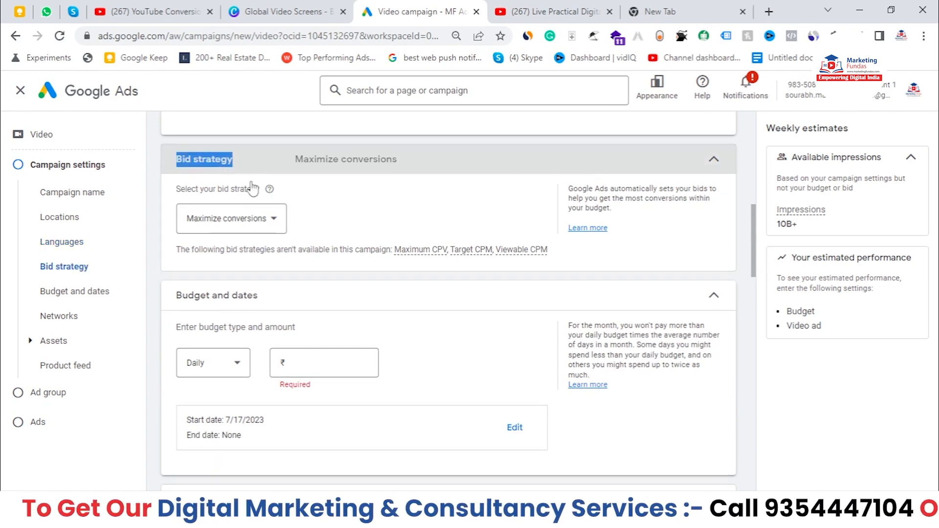
pyautogui.click(257, 169)
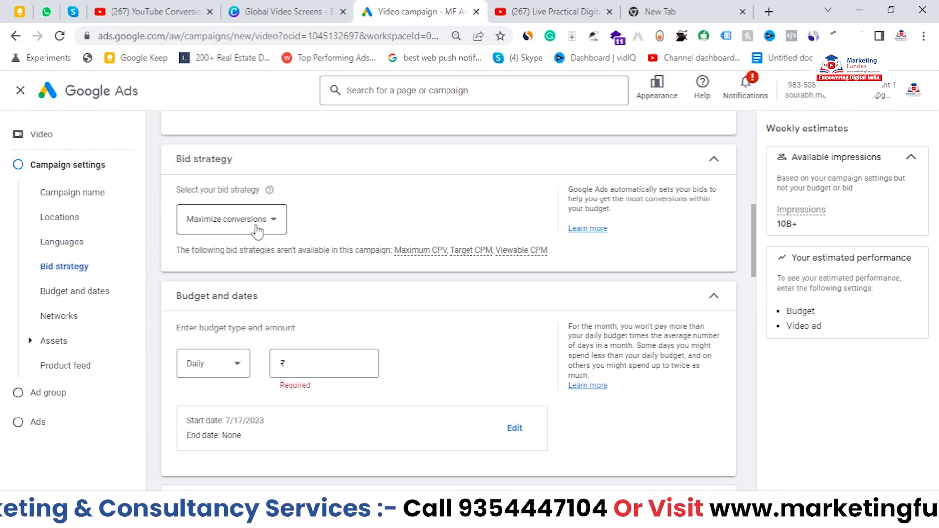
pyautogui.click(257, 218)
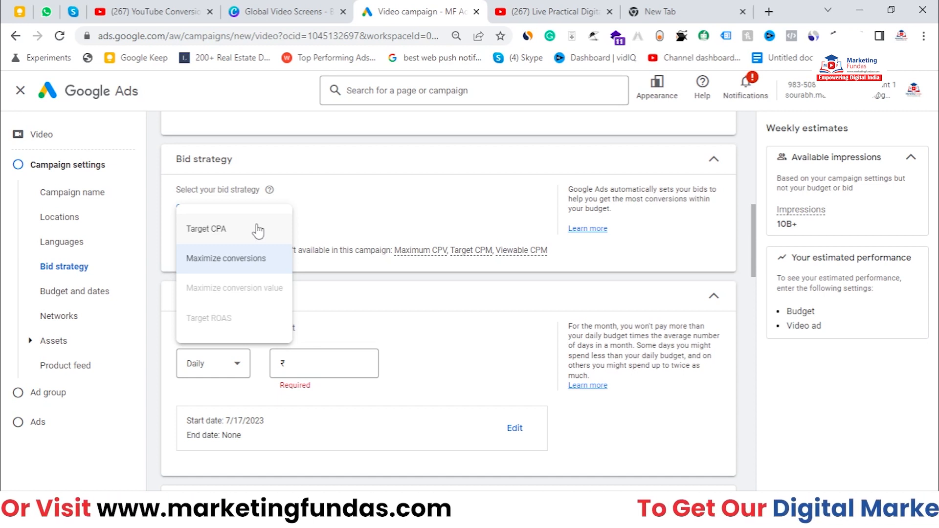
pyautogui.click(238, 260)
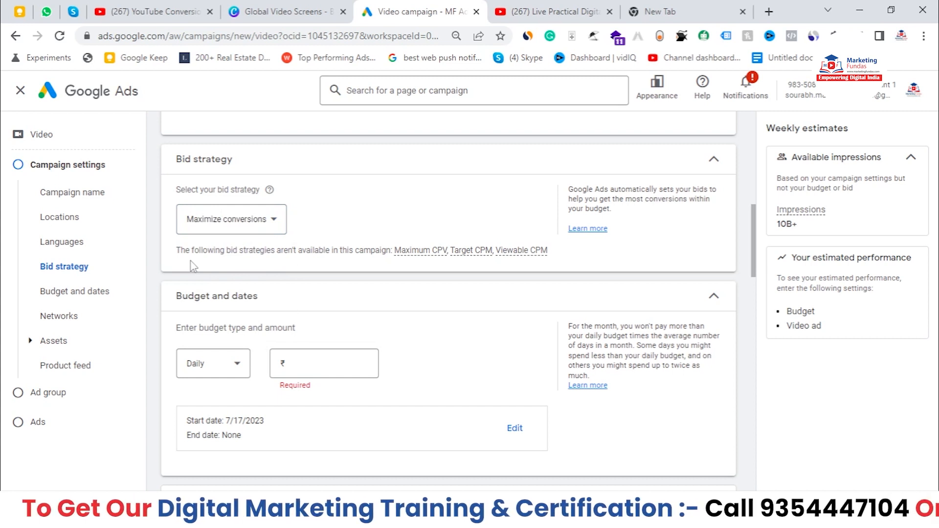
pyautogui.click(234, 219)
pyautogui.click(395, 222)
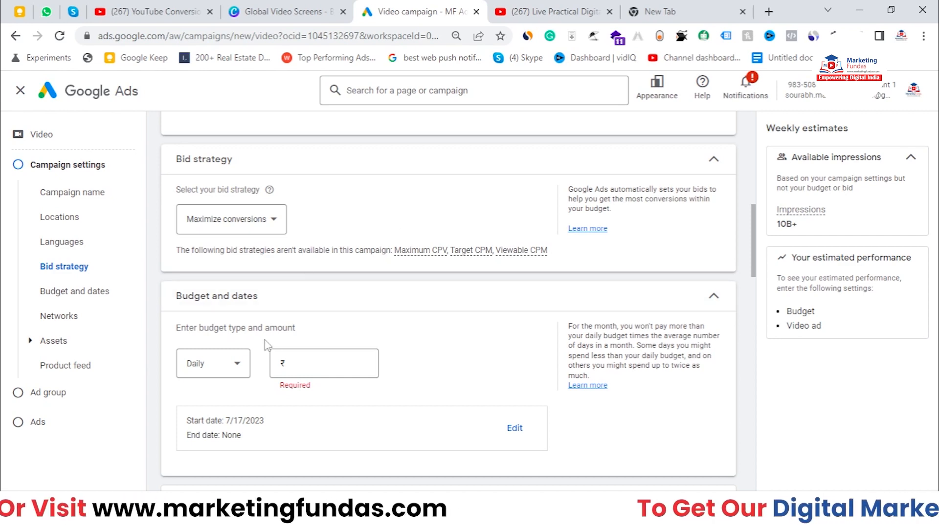
# Step: Try the Campaign total budget type in the budget and dates settings and return it to Daily
pyautogui.scroll(-1, 267, 294)
pyautogui.scroll(1, 210, 185)
pyautogui.scroll(-1, 204, 161)
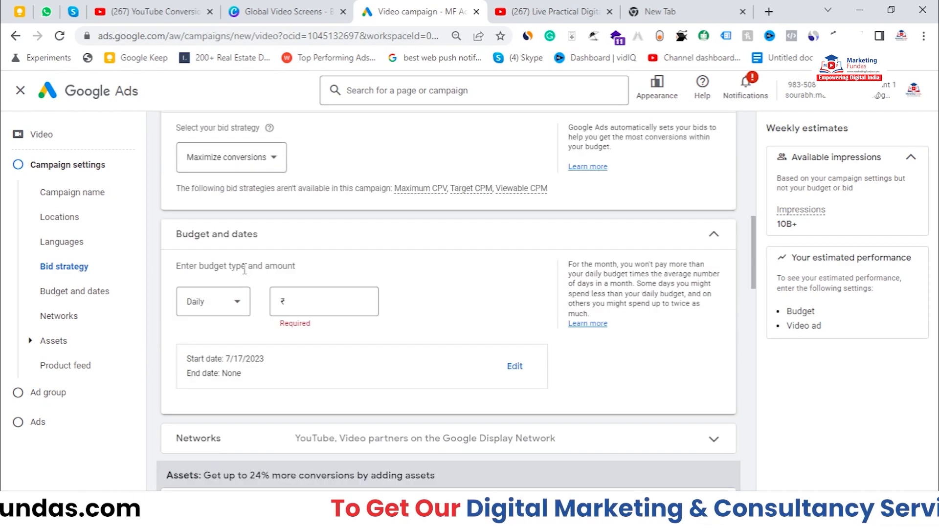
pyautogui.moveTo(174, 235); pyautogui.dragTo(283, 251)
pyautogui.scroll(-1, 283, 251)
pyautogui.click(304, 172)
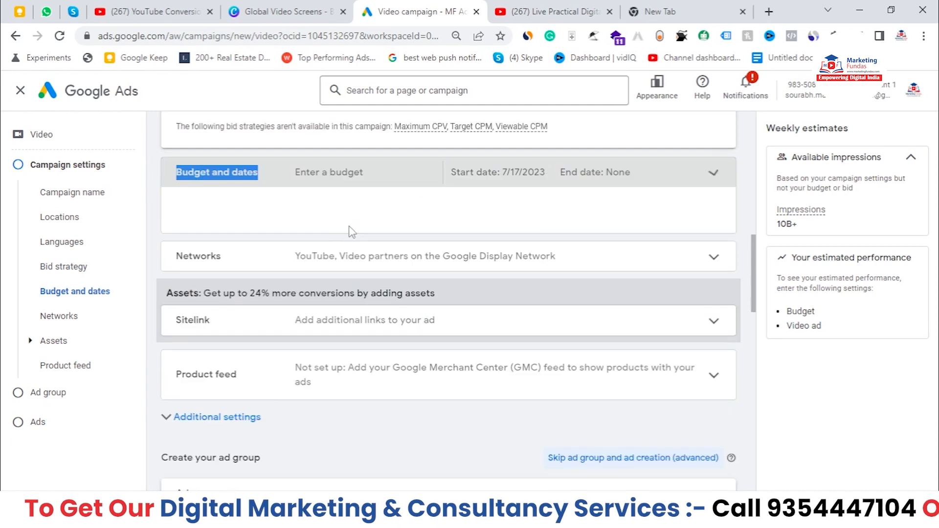
pyautogui.click(305, 175)
pyautogui.click(314, 243)
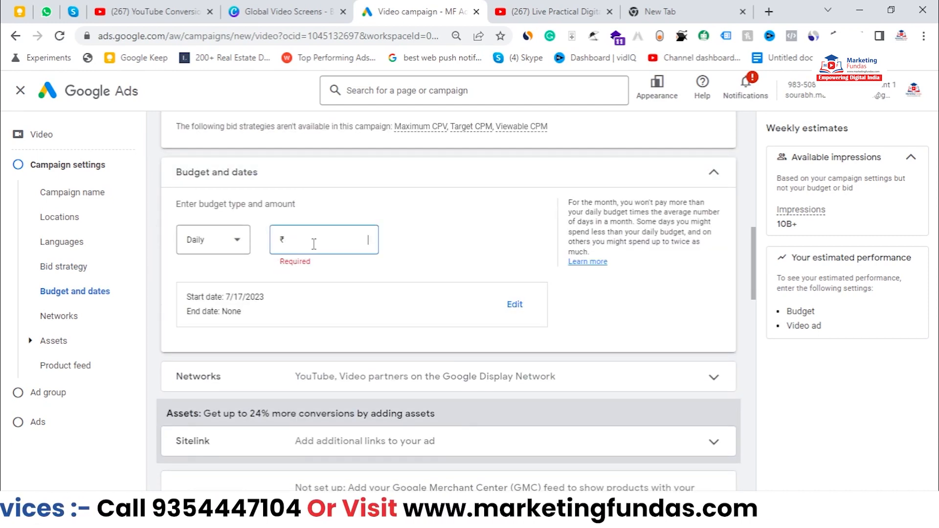
pyautogui.click(232, 247)
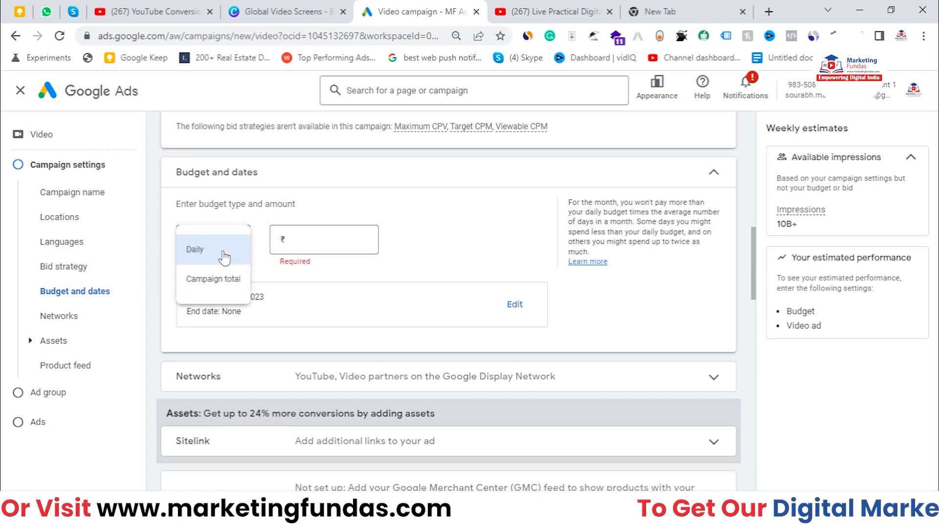
pyautogui.click(216, 275)
pyautogui.click(216, 250)
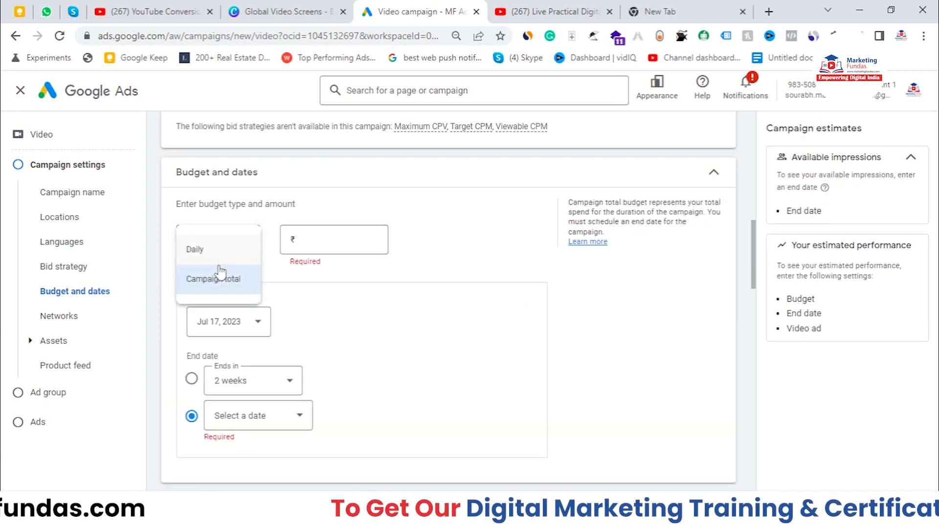
pyautogui.click(229, 249)
# Step: Set the campaign's daily budget to ₹1,600
pyautogui.click(346, 238)
pyautogui.write('1800')
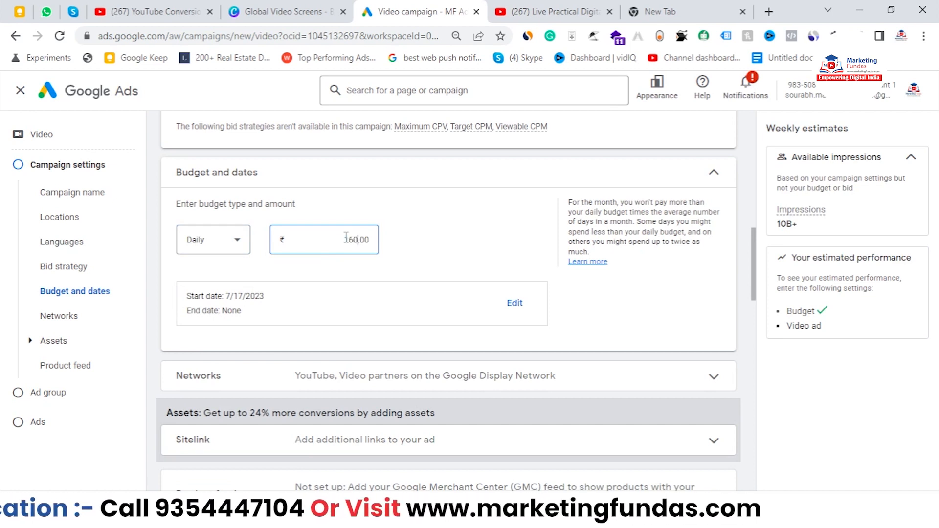
pyautogui.click(408, 248)
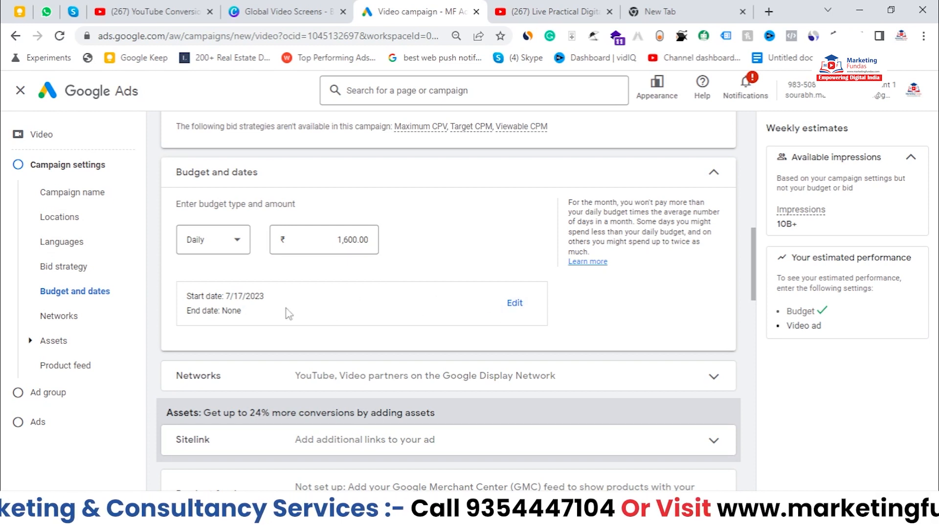
# Step: Open the campaign's start and end dates for editing and check the start date calendar without picking another date
pyautogui.moveTo(224, 295); pyautogui.dragTo(295, 300)
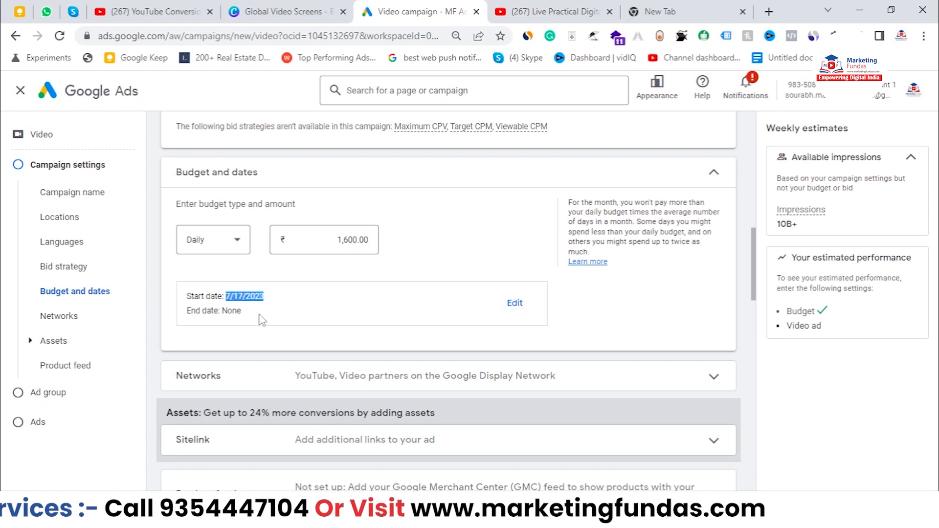
pyautogui.moveTo(241, 311); pyautogui.dragTo(234, 308)
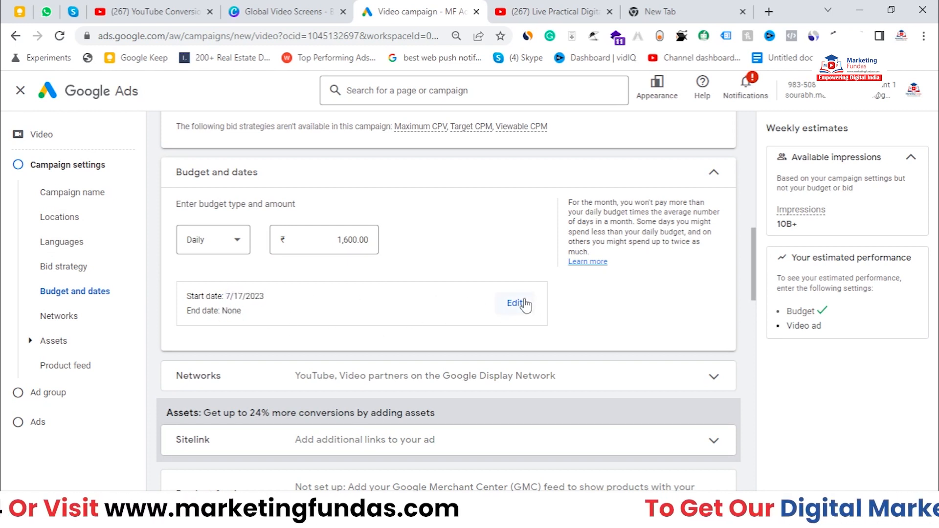
pyautogui.click(511, 304)
pyautogui.click(248, 329)
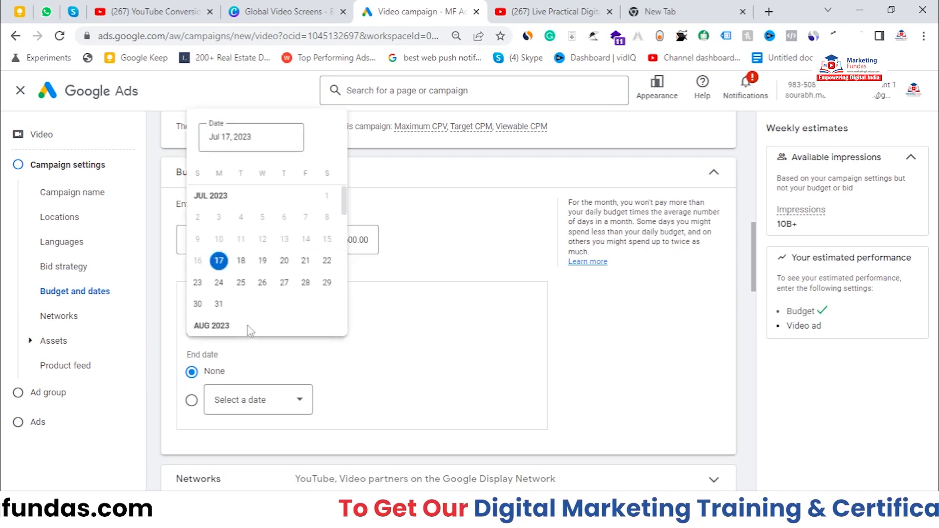
pyautogui.click(456, 362)
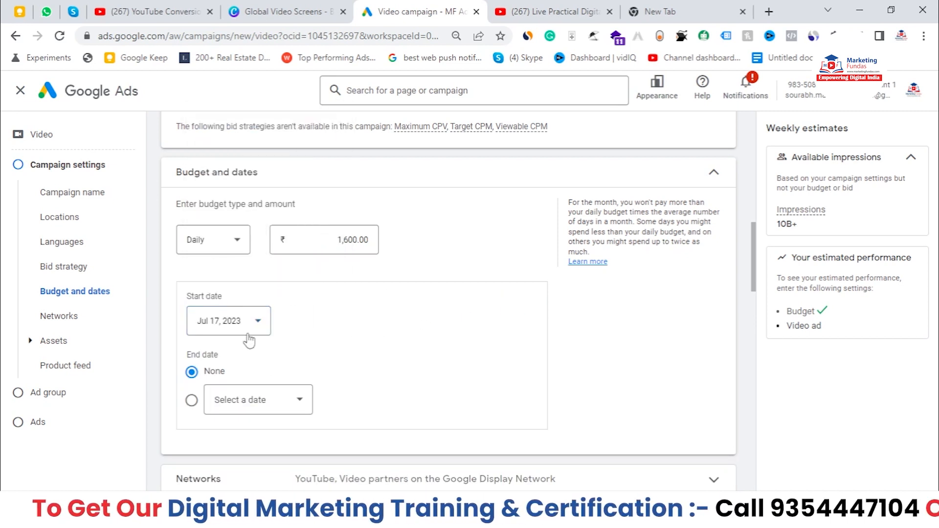
pyautogui.click(254, 323)
pyautogui.click(399, 386)
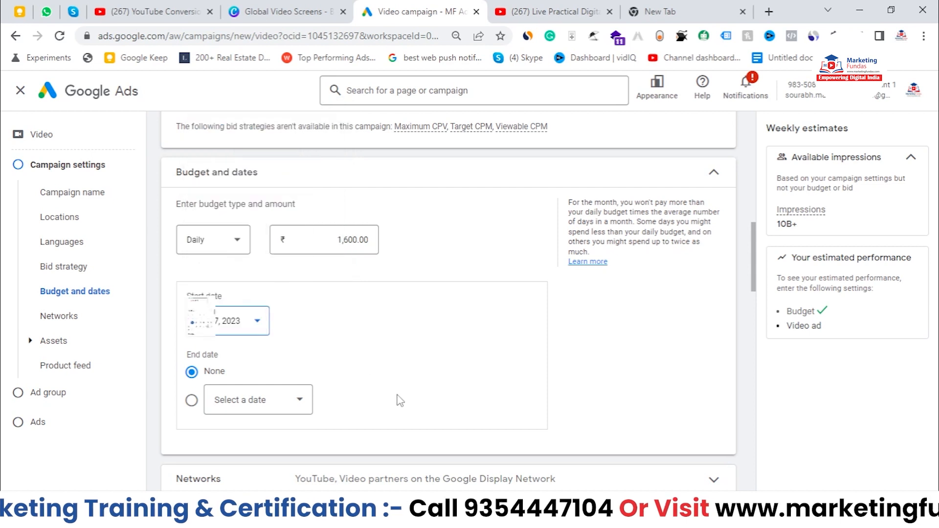
# Step: Keep the campaign's end date set to None and close the budget and dates settings
pyautogui.click(194, 400)
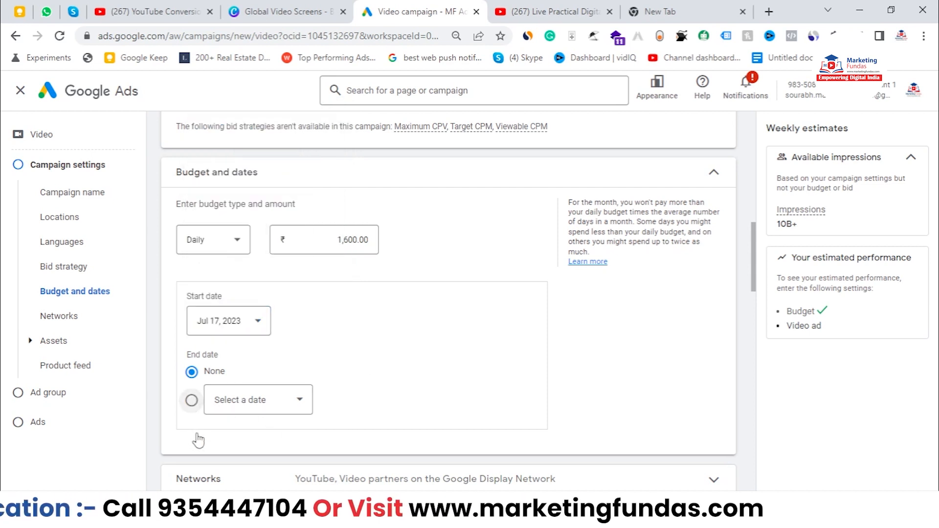
pyautogui.click(191, 373)
pyautogui.click(729, 175)
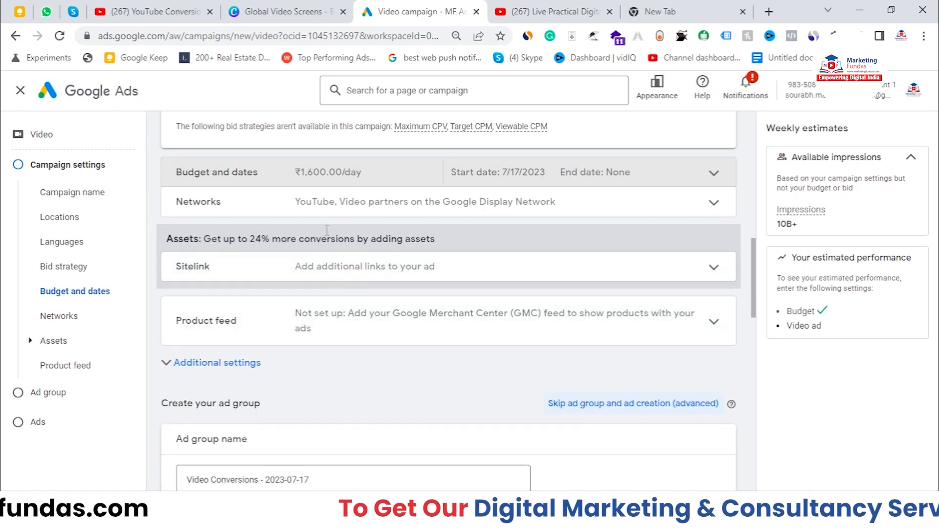
pyautogui.click(443, 177)
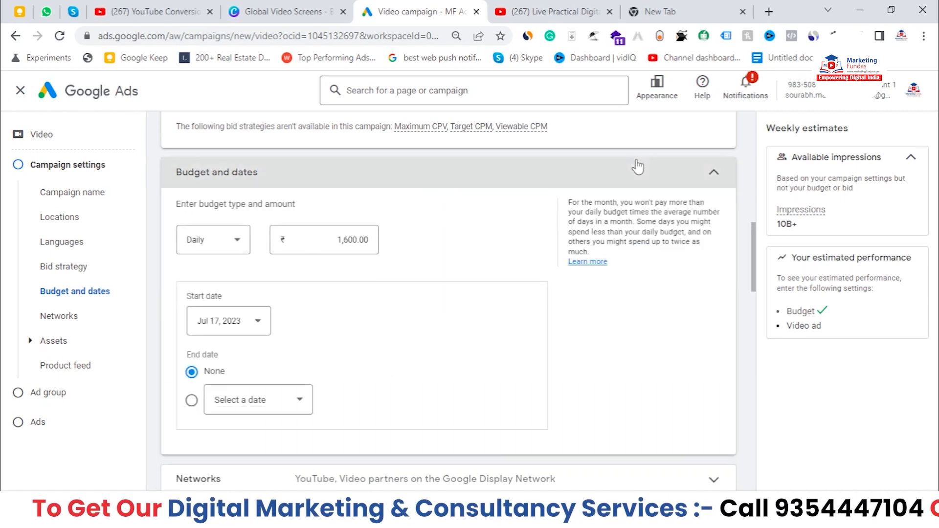
pyautogui.click(650, 177)
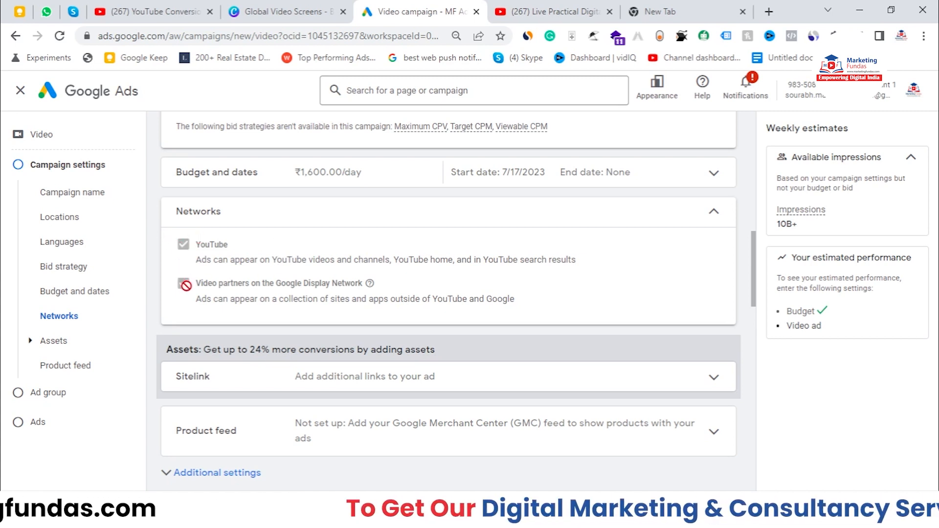
# Step: Review the campaign's networks and look through the existing sitelink assets that can be added to the campaign
pyautogui.click(662, 221)
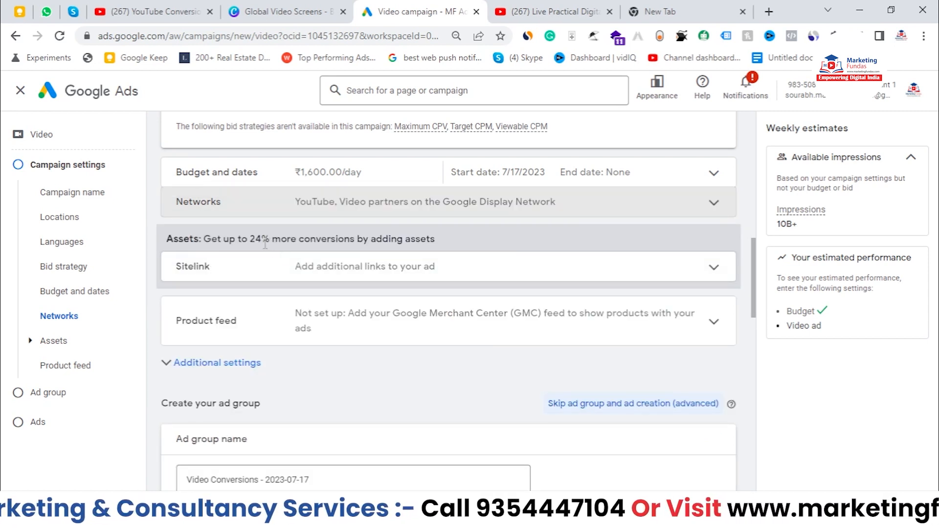
pyautogui.moveTo(243, 239); pyautogui.dragTo(457, 233)
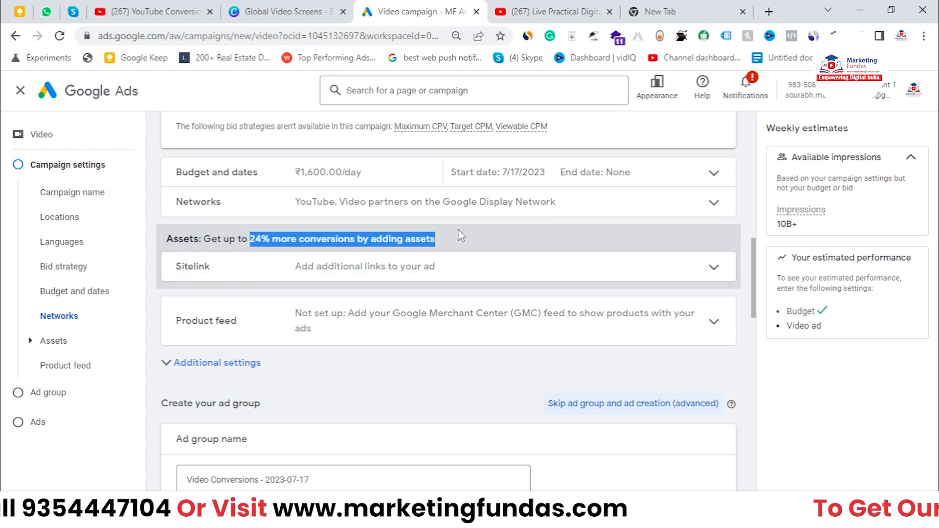
pyautogui.click(461, 269)
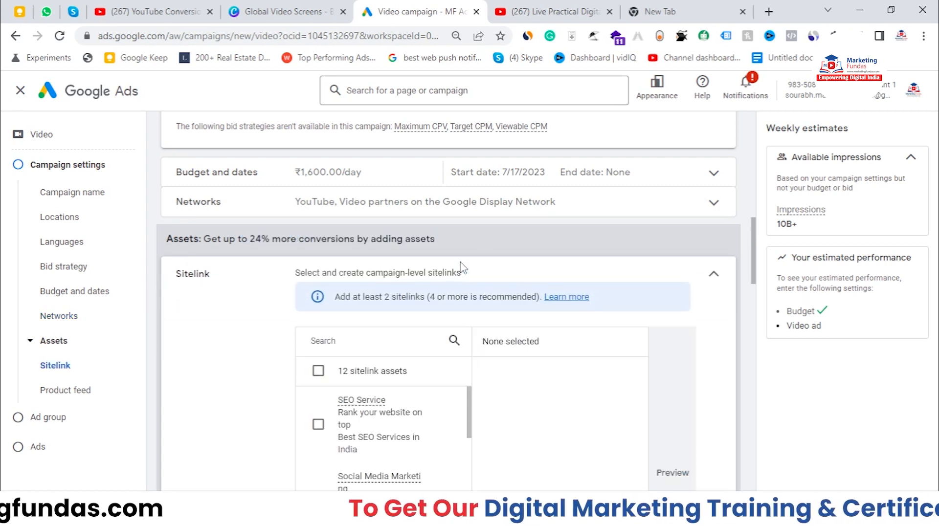
pyautogui.scroll(-3, 754, 288)
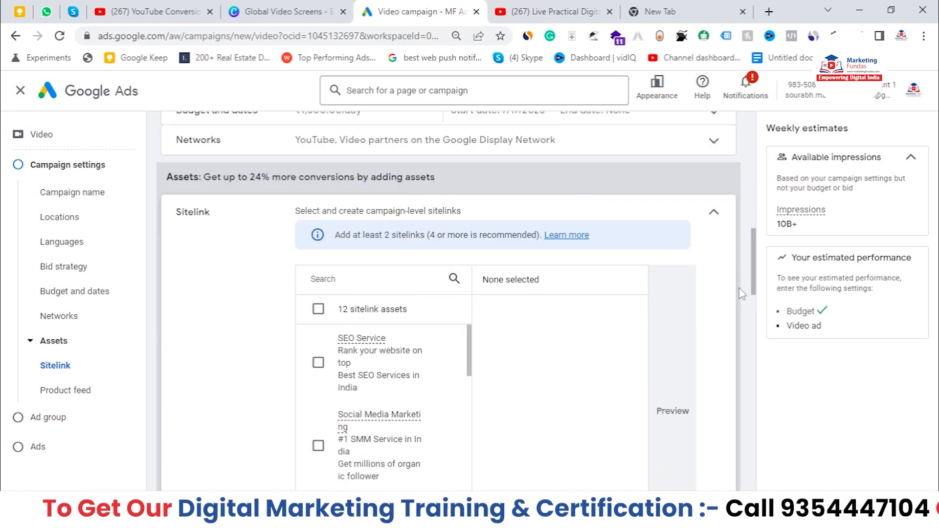
pyautogui.scroll(-2, 406, 329)
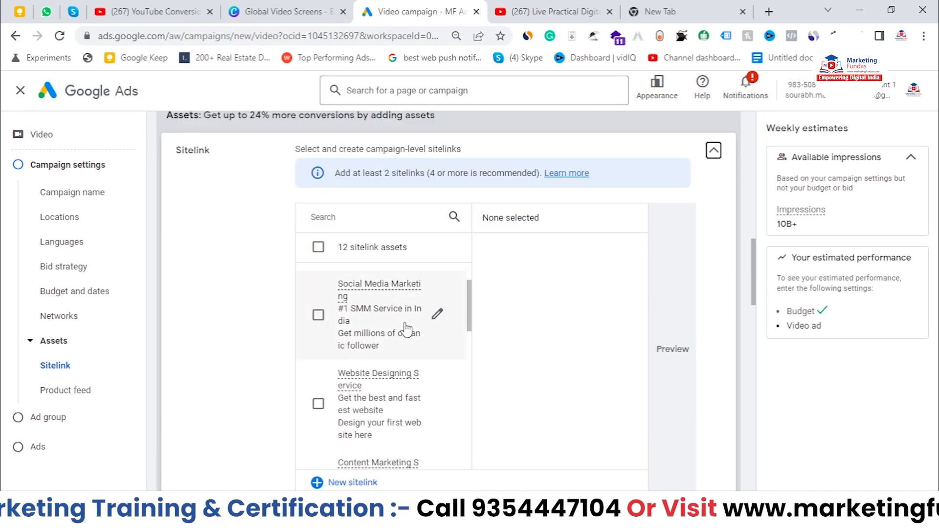
pyautogui.scroll(3, 420, 318)
pyautogui.moveTo(469, 310); pyautogui.dragTo(447, 274)
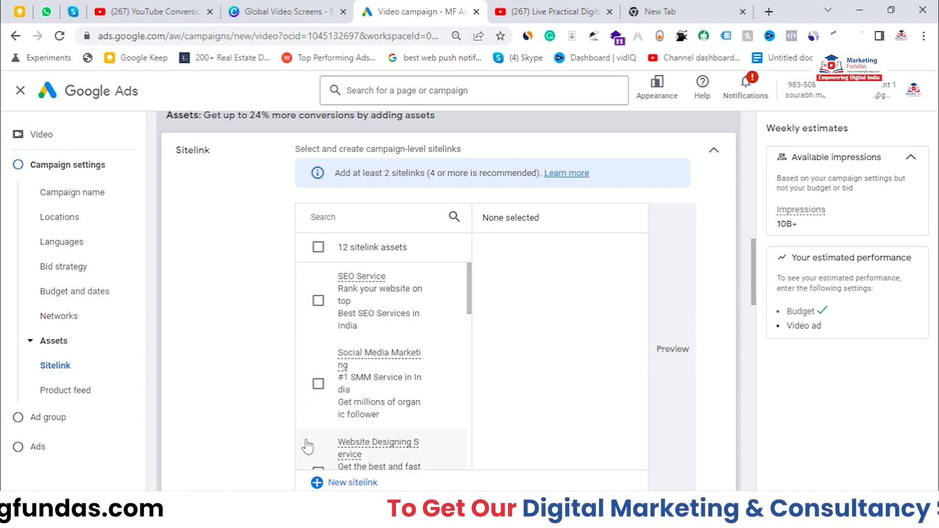
pyautogui.scroll(-1, 331, 421)
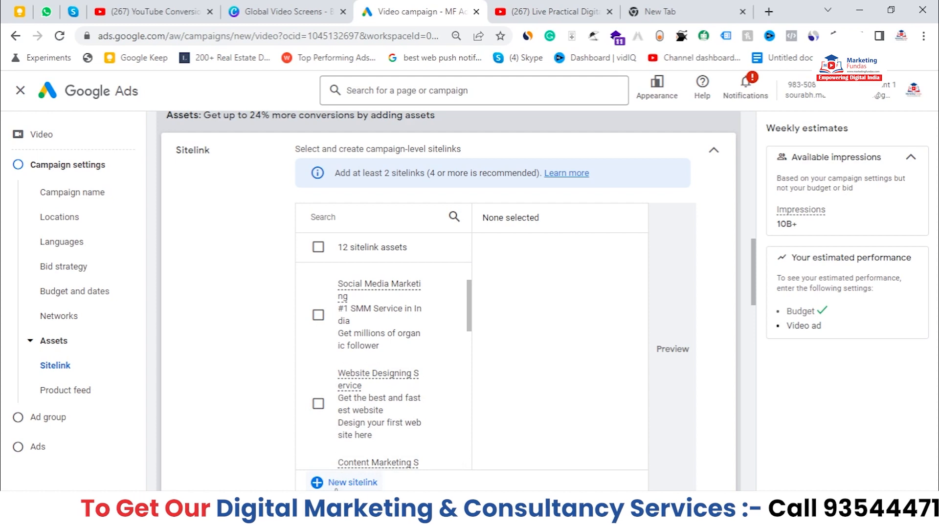
pyautogui.scroll(4, 313, 430)
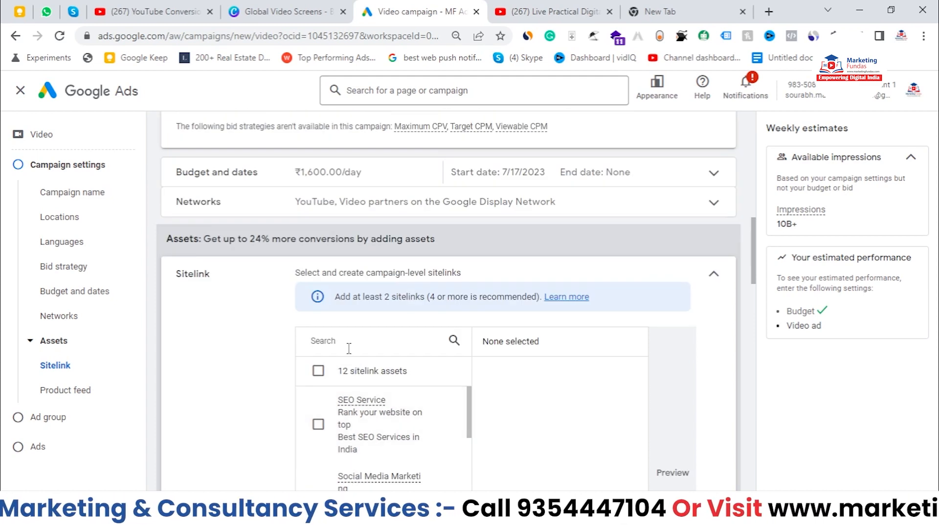
# Step: Add the SEO Service, Website Designing Service, Content Marketing Service and Social Media Marketing sitelinks to the campaign
pyautogui.scroll(-2, 331, 374)
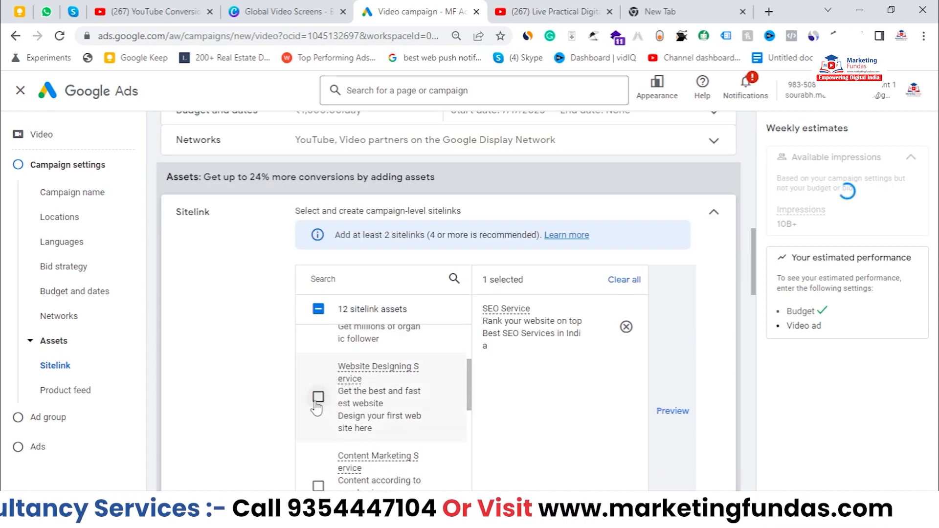
pyautogui.click(319, 400)
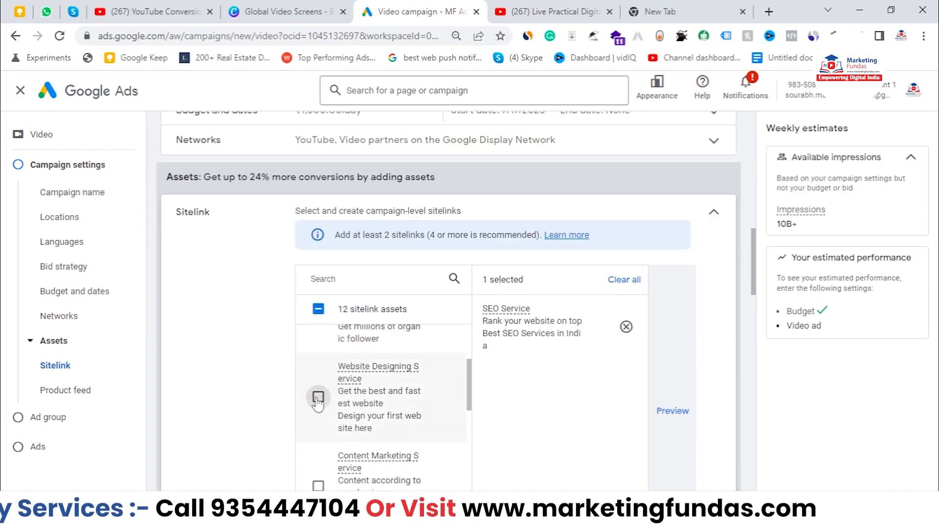
pyautogui.scroll(-1, 318, 404)
pyautogui.scroll(-1, 318, 405)
pyautogui.click(319, 417)
pyautogui.scroll(-3, 319, 418)
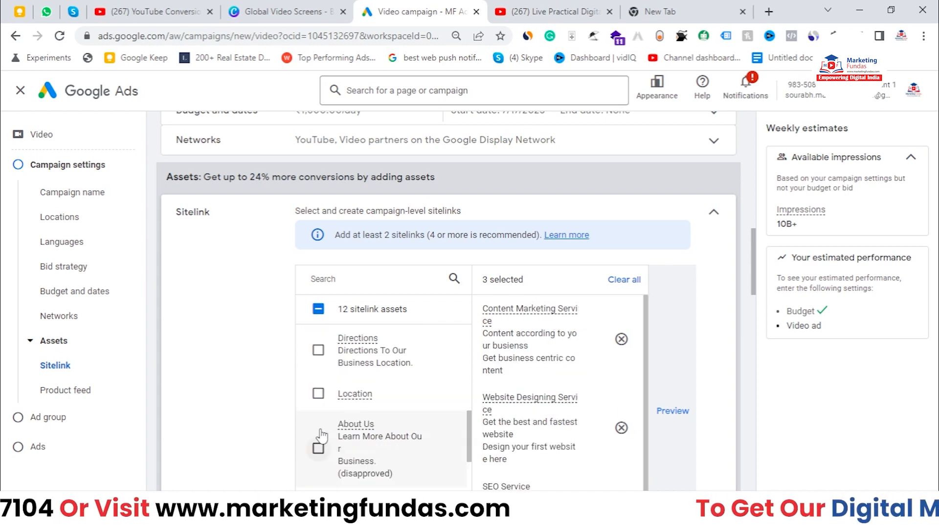
pyautogui.scroll(5, 322, 436)
pyautogui.click(318, 444)
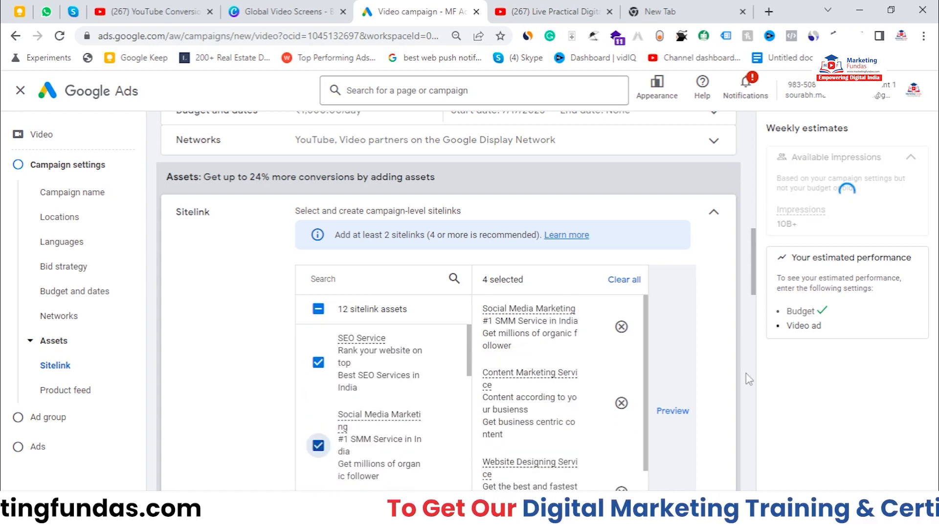
# Step: Preview the selected sitelinks in the YouTube mobile ad and highlight the assets heading's note about more conversions
pyautogui.scroll(-4, 749, 379)
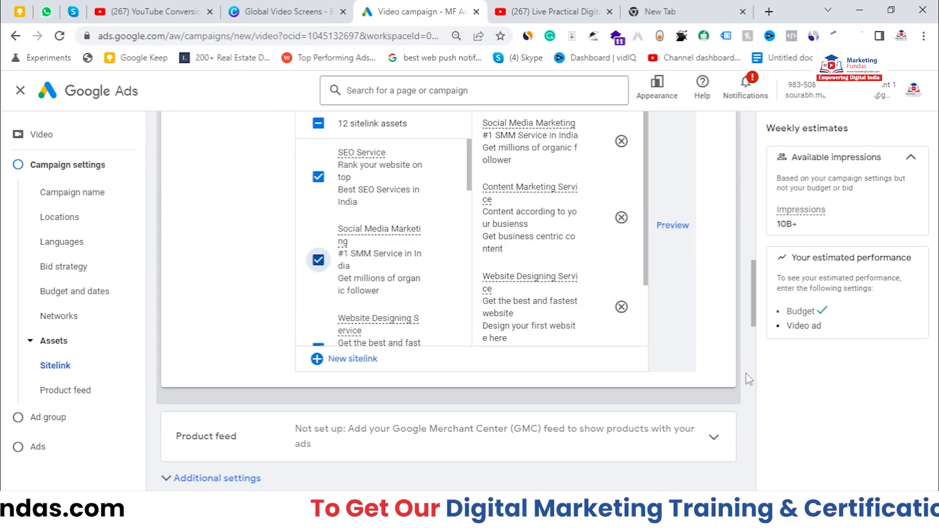
pyautogui.click(673, 224)
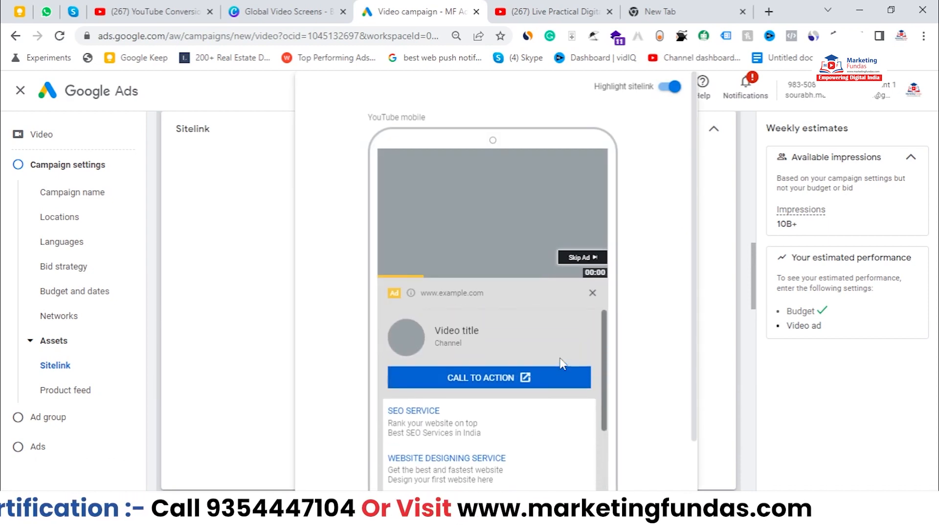
pyautogui.scroll(-2, 561, 359)
pyautogui.scroll(4, 562, 349)
pyautogui.scroll(1, 563, 321)
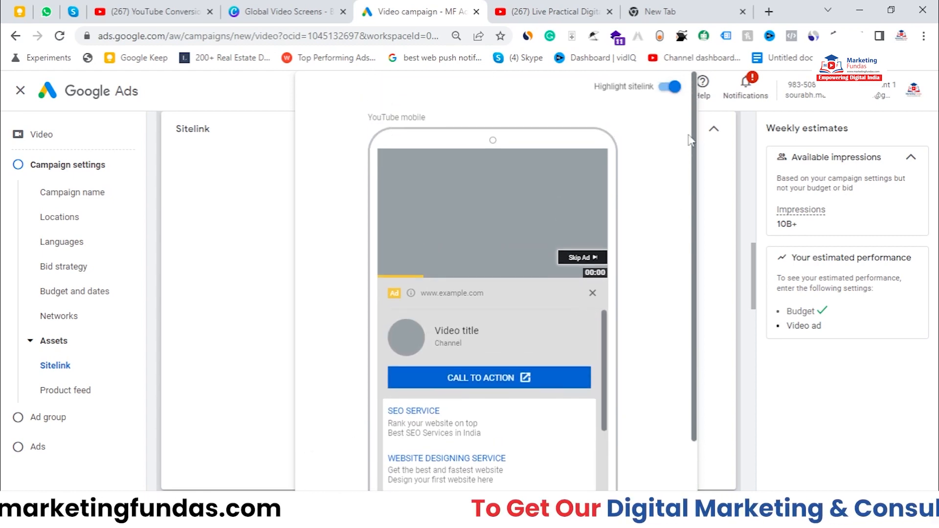
pyautogui.click(721, 199)
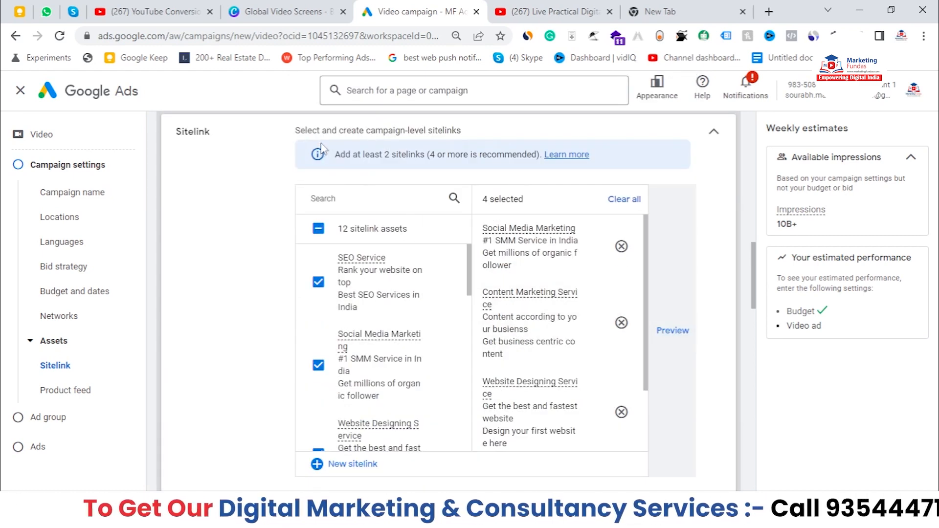
pyautogui.scroll(1, 318, 167)
pyautogui.moveTo(250, 164); pyautogui.dragTo(444, 170)
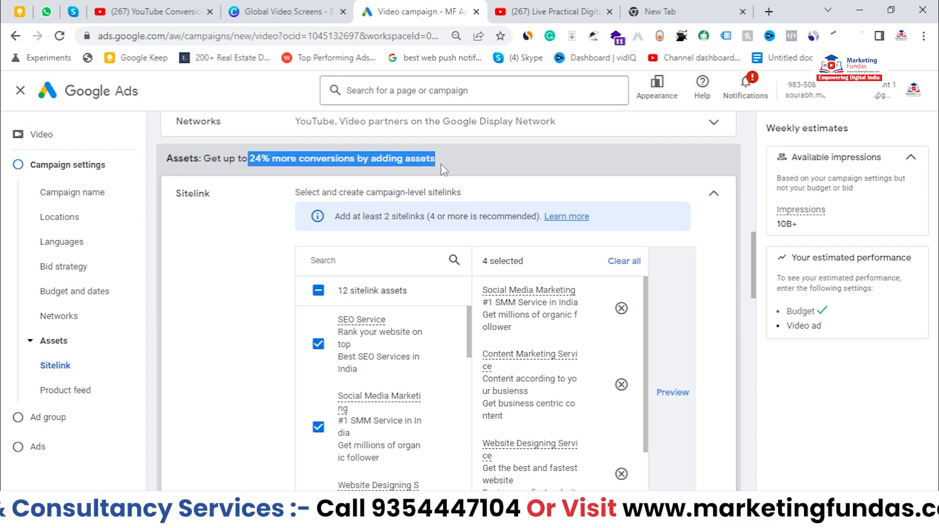
# Step: Try using the Organic Store Google Merchant Center feed as the product feed and turn the feed option off again
pyautogui.click(743, 277)
pyautogui.moveTo(754, 267); pyautogui.dragTo(754, 323)
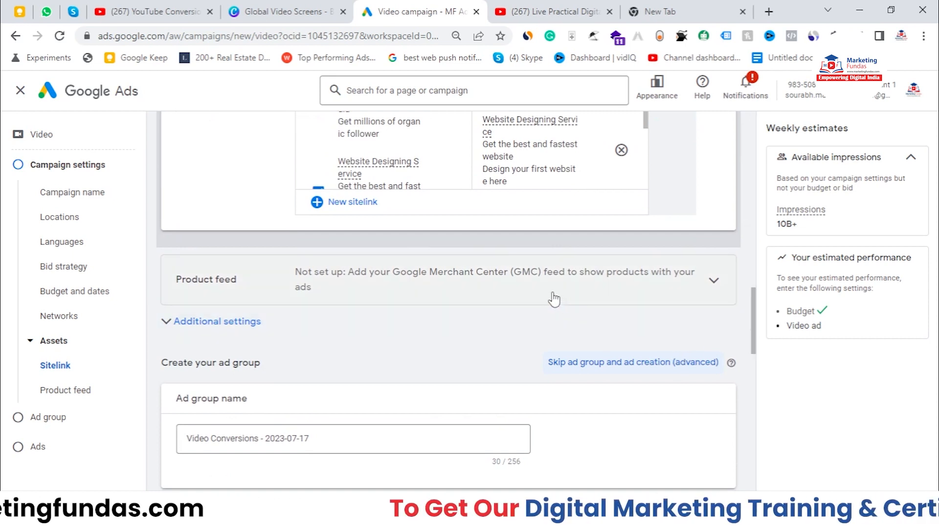
pyautogui.click(409, 276)
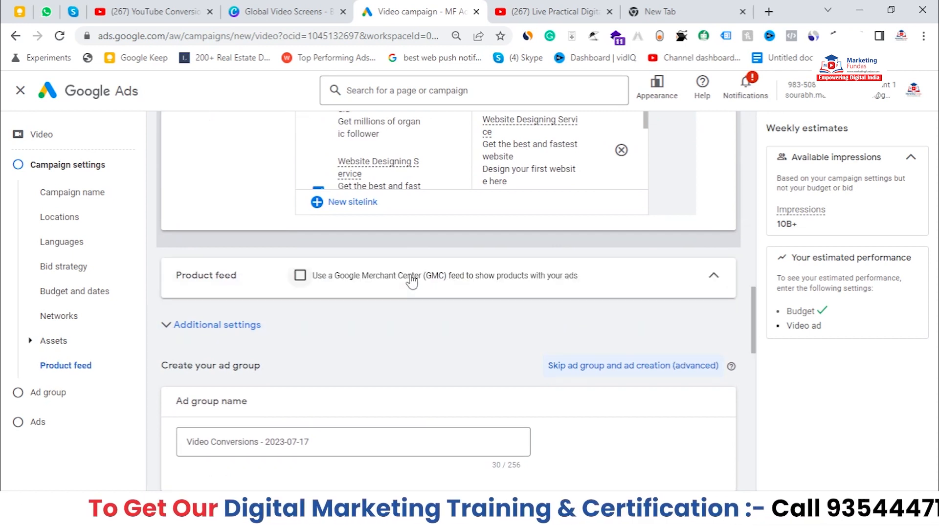
pyautogui.moveTo(334, 276); pyautogui.dragTo(422, 282)
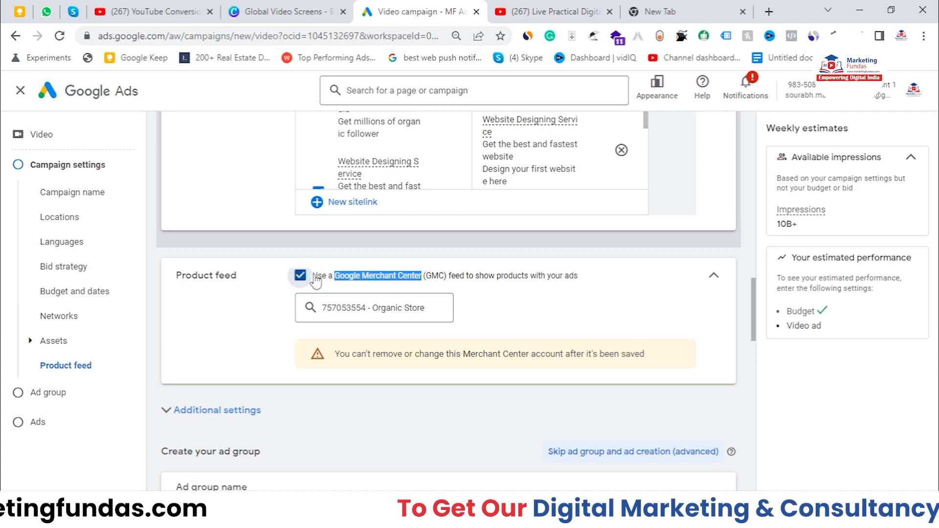
pyautogui.click(367, 318)
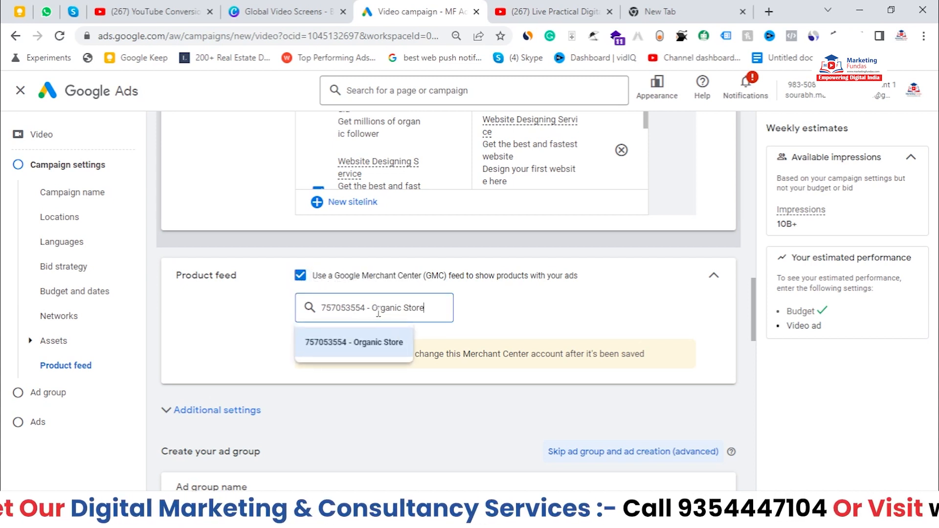
pyautogui.click(385, 346)
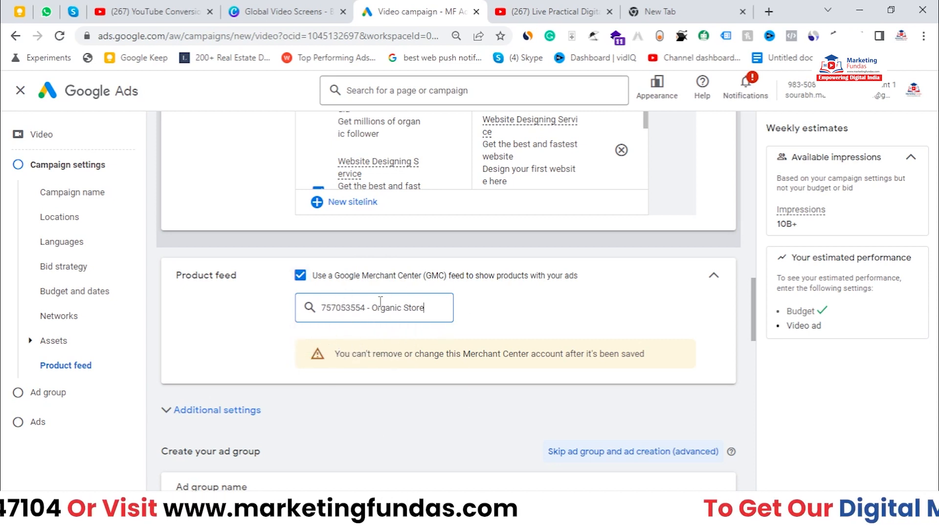
pyautogui.moveTo(379, 310); pyautogui.dragTo(424, 308)
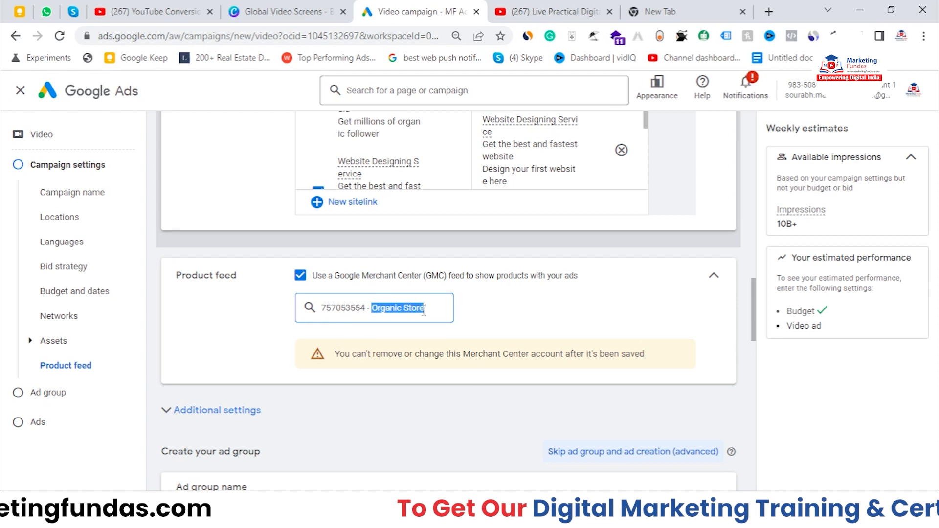
pyautogui.press('BackSpace')
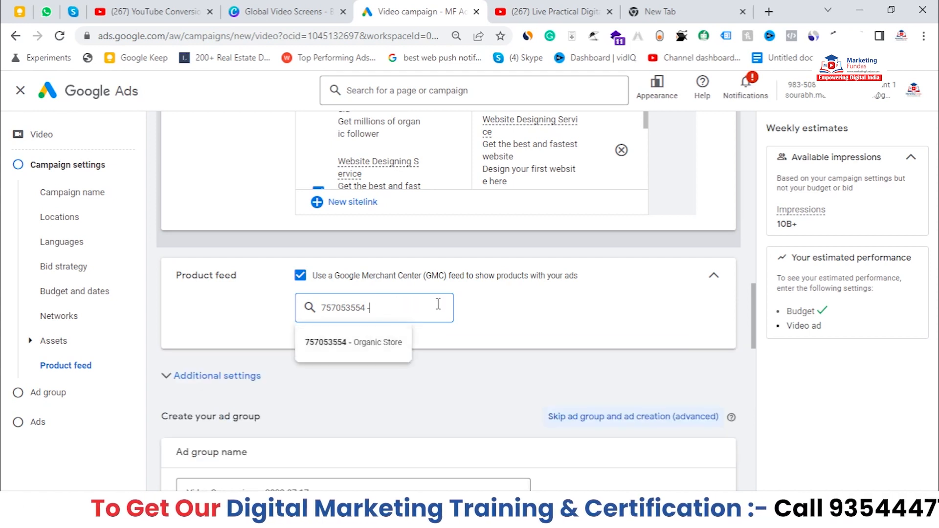
pyautogui.click(299, 276)
pyautogui.scroll(-1, 393, 386)
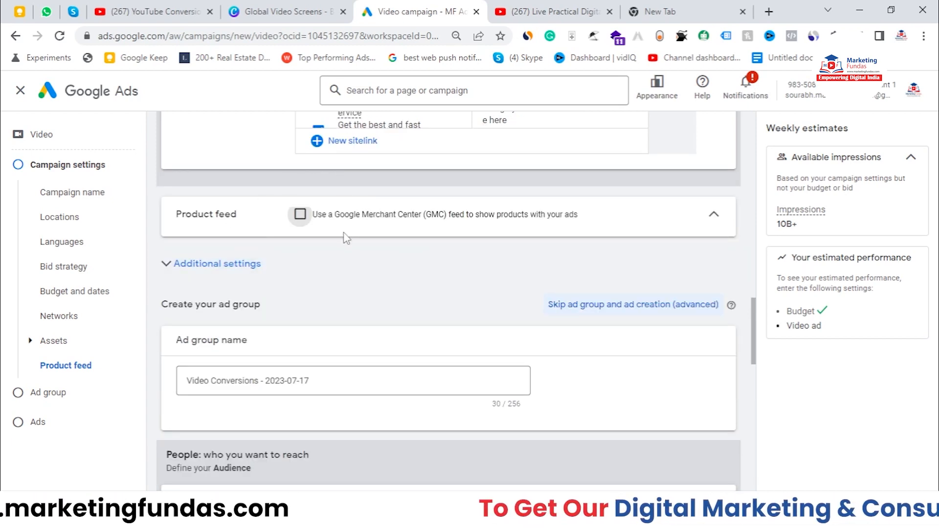
# Step: Open the campaign's additional settings and look over the available options
pyautogui.click(376, 264)
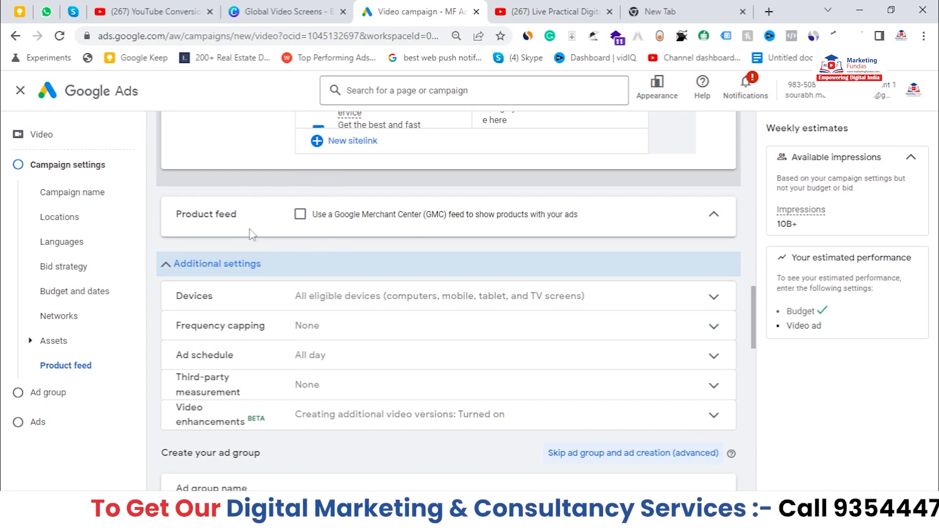
pyautogui.click(237, 268)
pyautogui.click(237, 267)
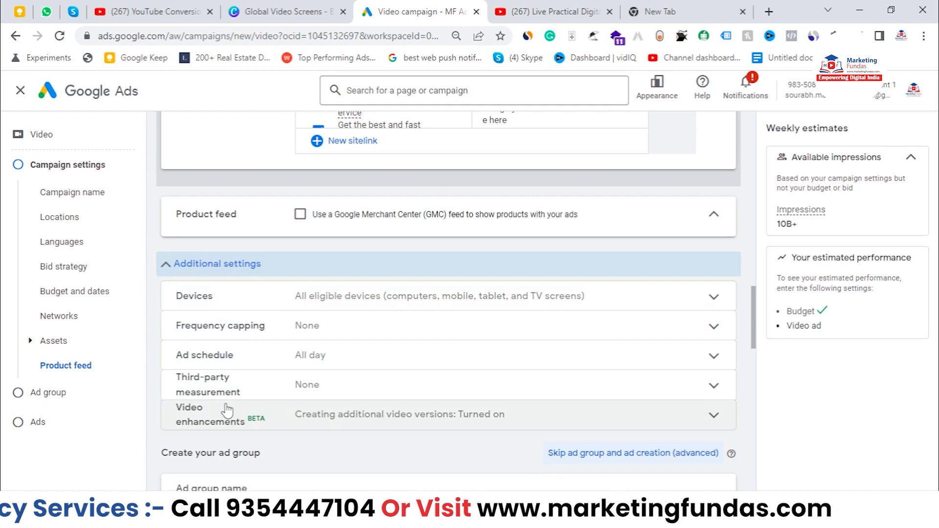
pyautogui.scroll(-1, 247, 329)
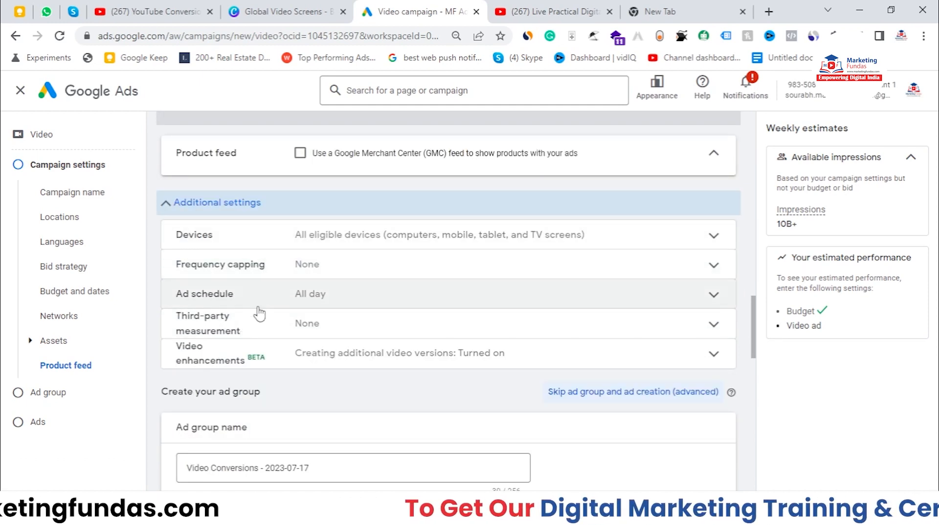
# Step: Try targeting only mobile phones by excluding computers, tablets and TV screens from the campaign's devices
pyautogui.click(644, 237)
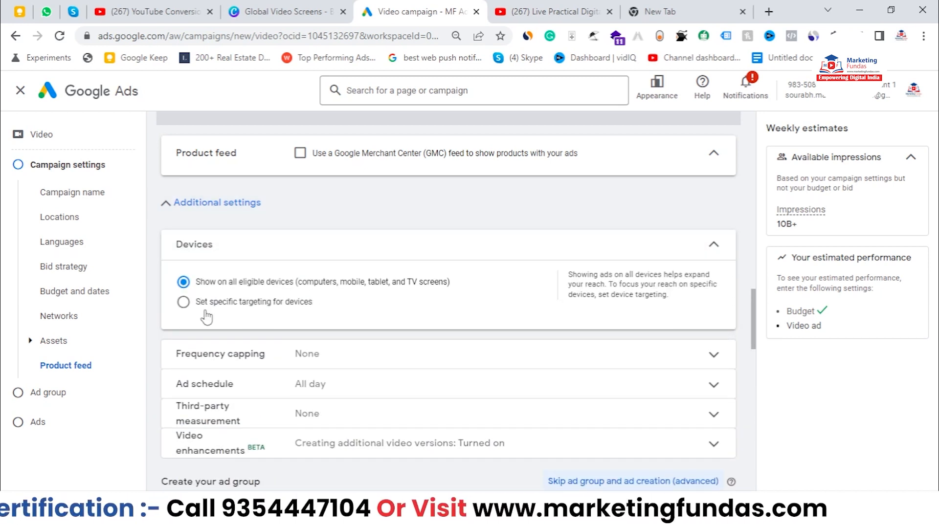
pyautogui.click(184, 303)
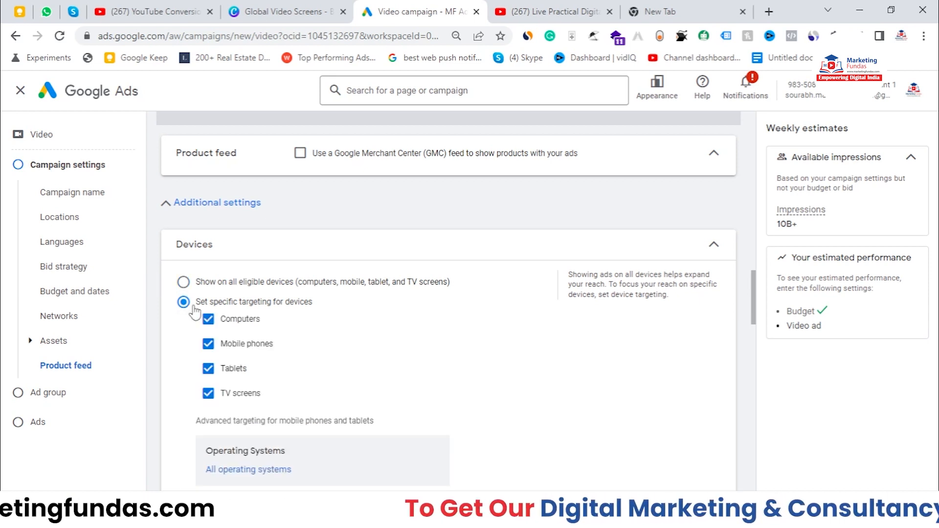
pyautogui.click(208, 319)
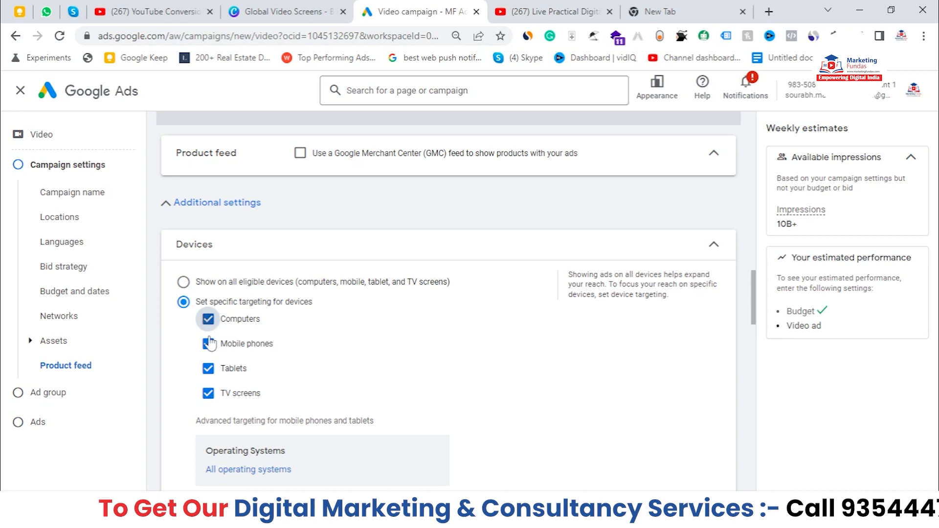
pyautogui.click(208, 368)
pyautogui.click(207, 393)
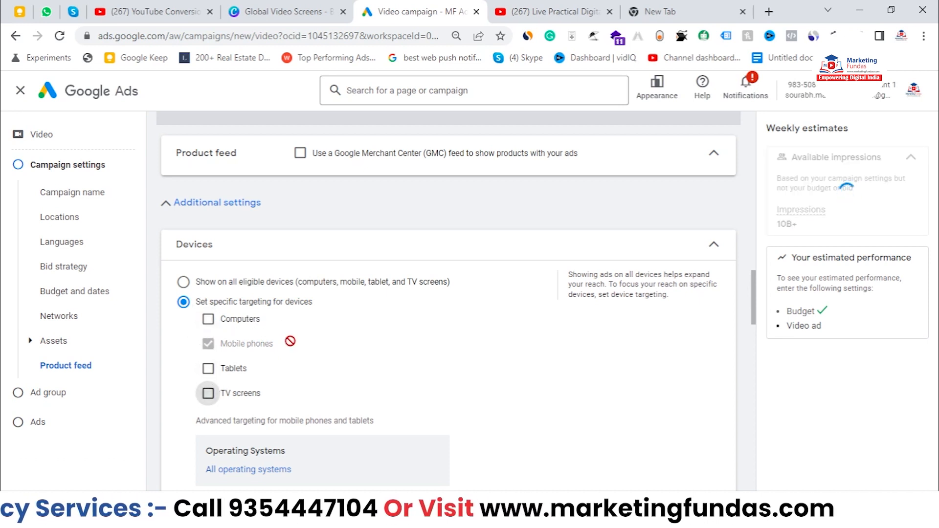
# Step: Examine the advanced mobile and tablet targeting options, including the device model categories, without choosing any model
pyautogui.scroll(-1, 259, 352)
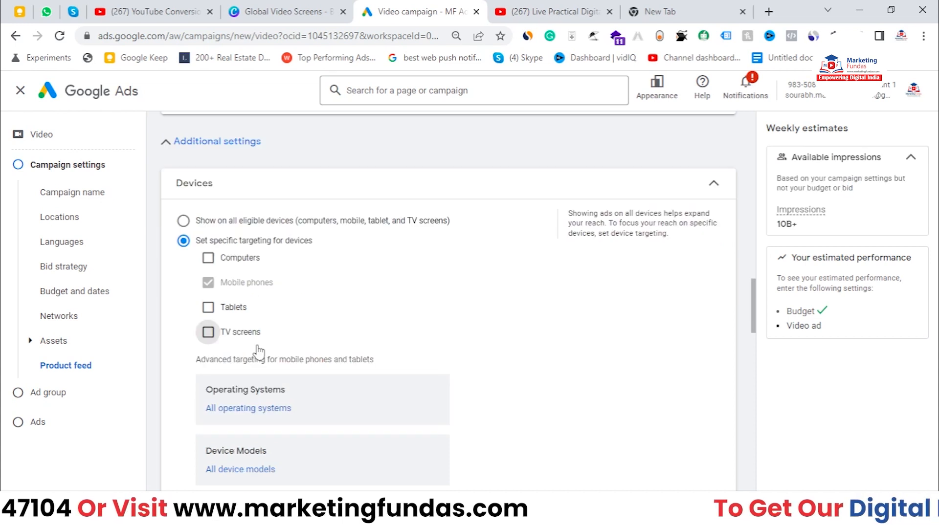
pyautogui.scroll(-1, 259, 351)
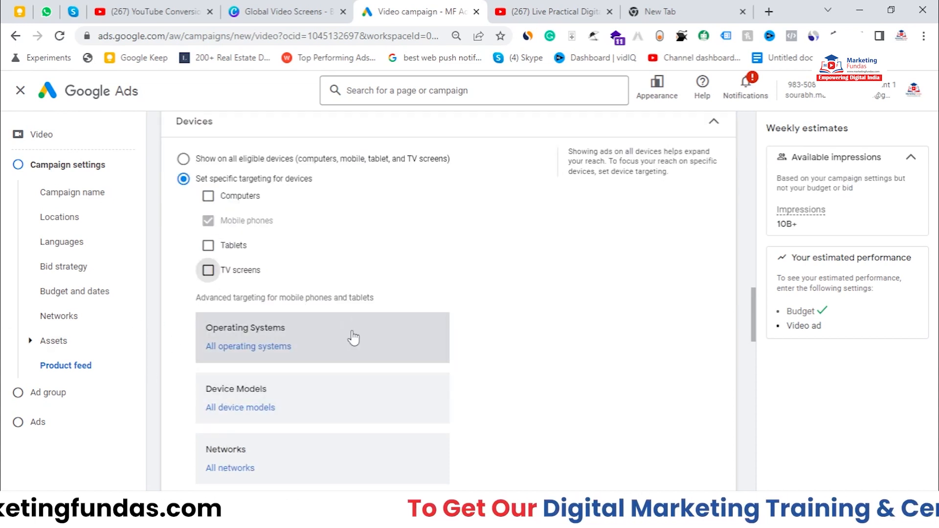
pyautogui.scroll(-1, 353, 337)
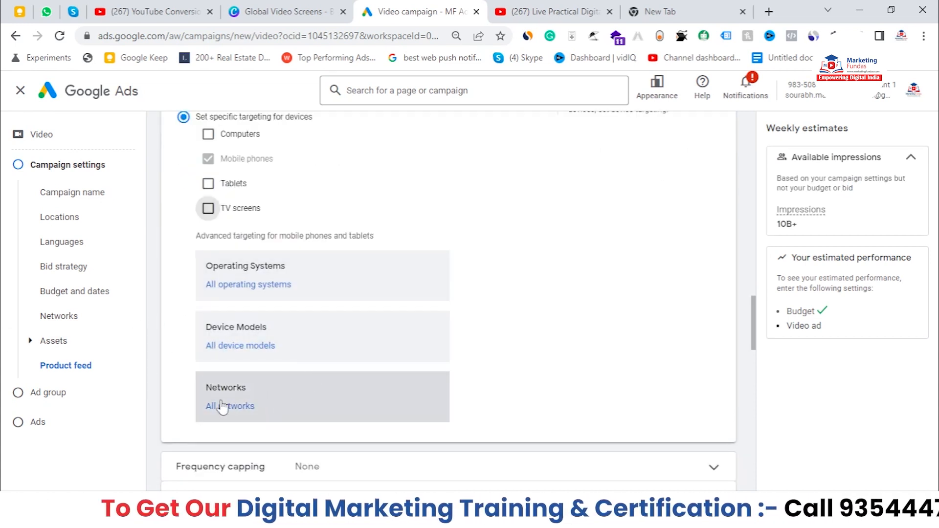
pyautogui.click(218, 348)
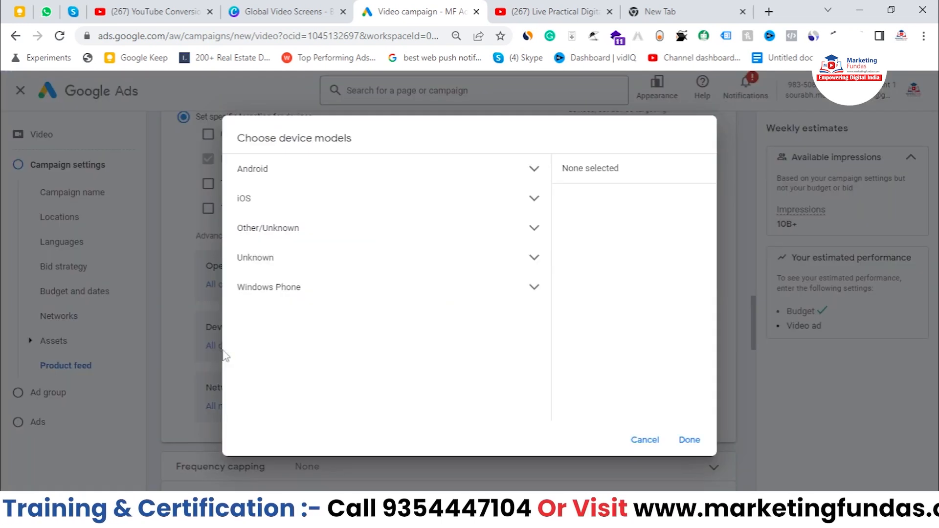
pyautogui.click(334, 180)
pyautogui.click(348, 181)
pyautogui.click(346, 197)
pyautogui.click(345, 197)
pyautogui.click(331, 227)
pyautogui.click(336, 238)
pyautogui.click(325, 254)
pyautogui.click(325, 254)
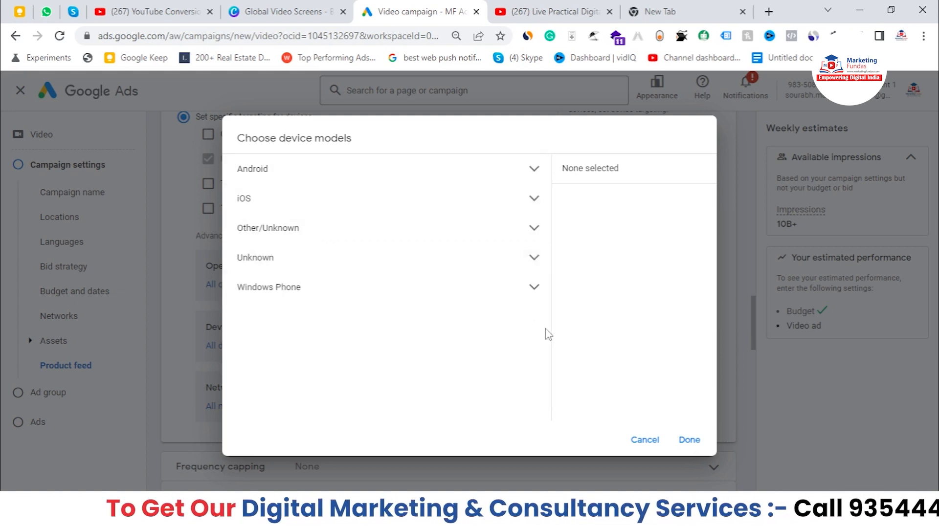
pyautogui.click(636, 438)
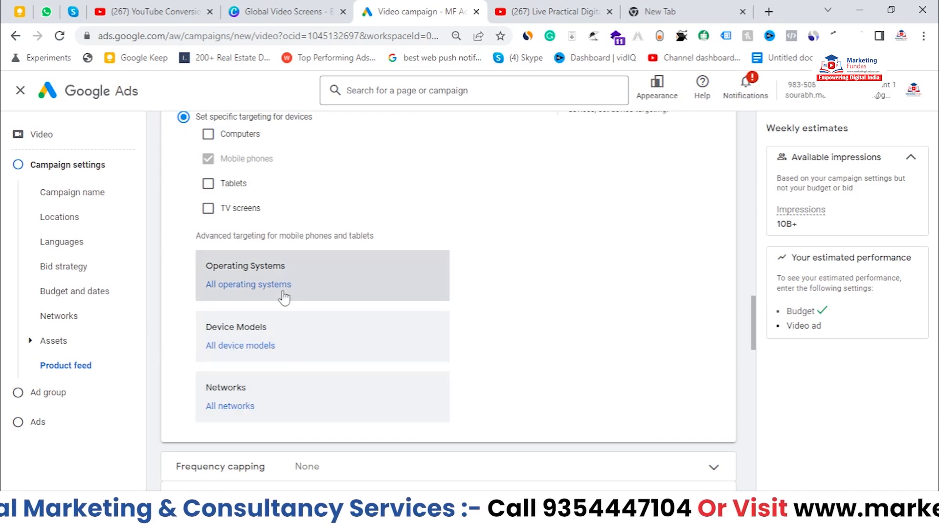
# Step: Set the device targeting back to showing ads on all eligible devices
pyautogui.click(208, 195)
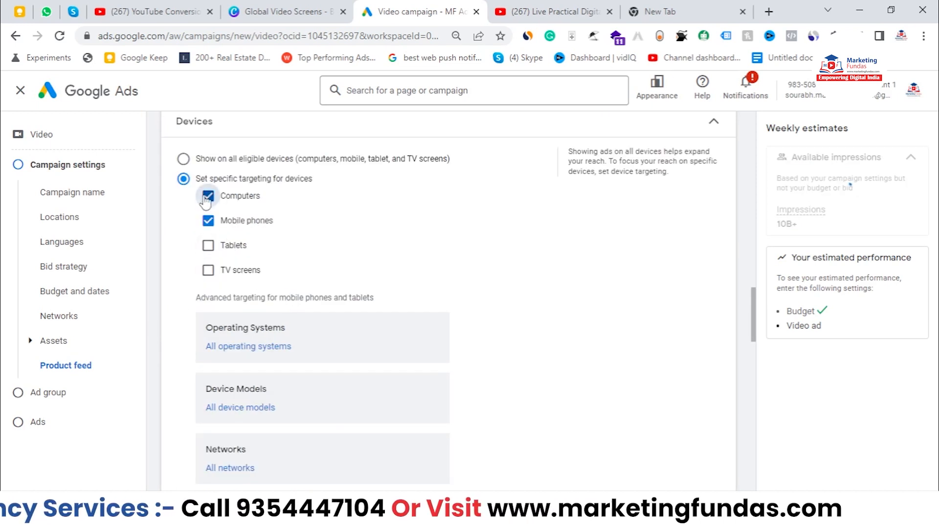
pyautogui.click(182, 159)
pyautogui.moveTo(194, 159); pyautogui.dragTo(300, 166)
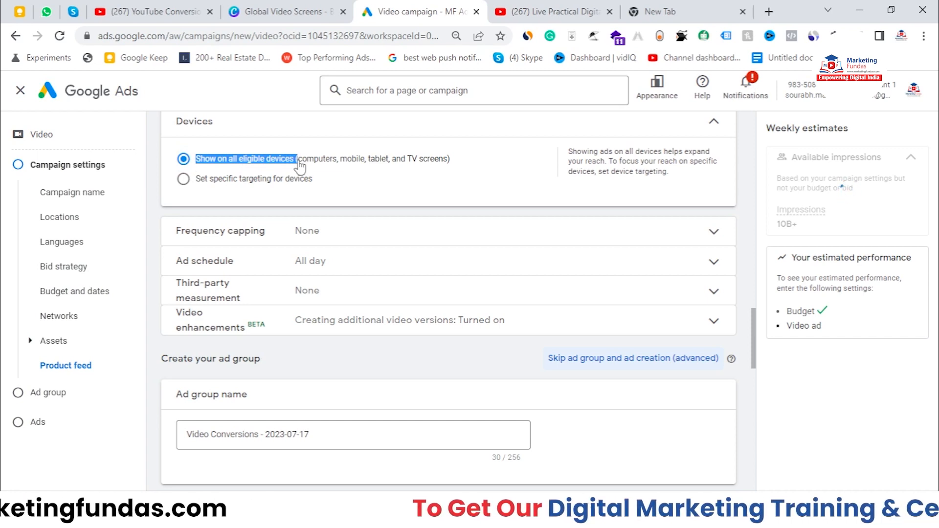
pyautogui.click(558, 130)
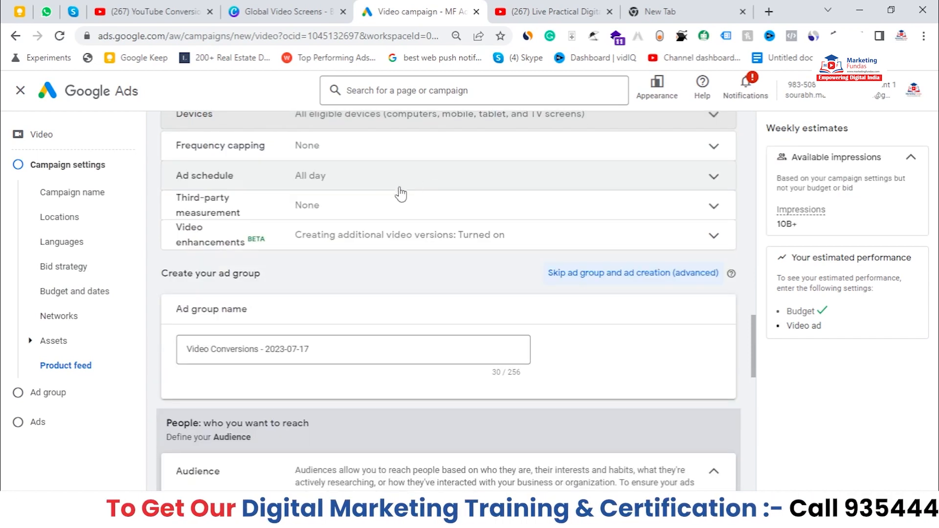
pyautogui.scroll(1, 333, 196)
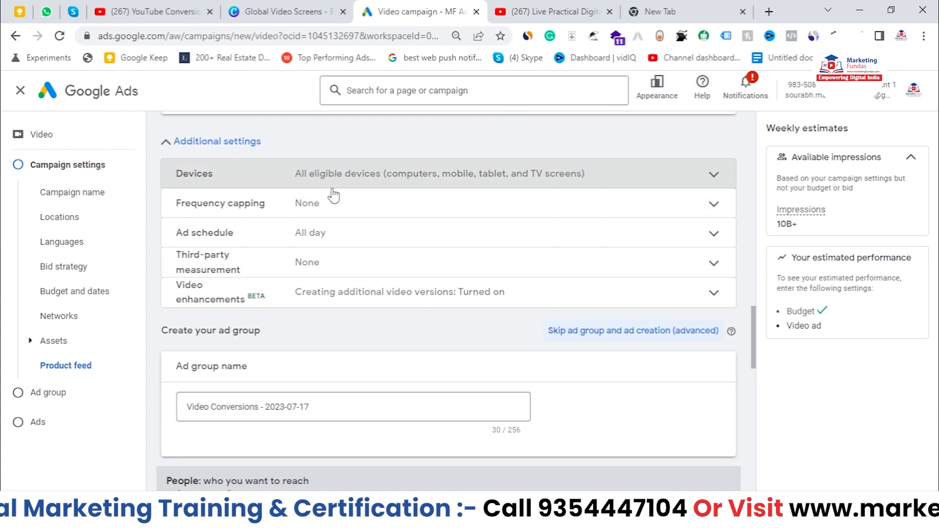
# Step: Enable both the impression frequency cap and the view frequency cap in the campaign's frequency capping
pyautogui.click(325, 205)
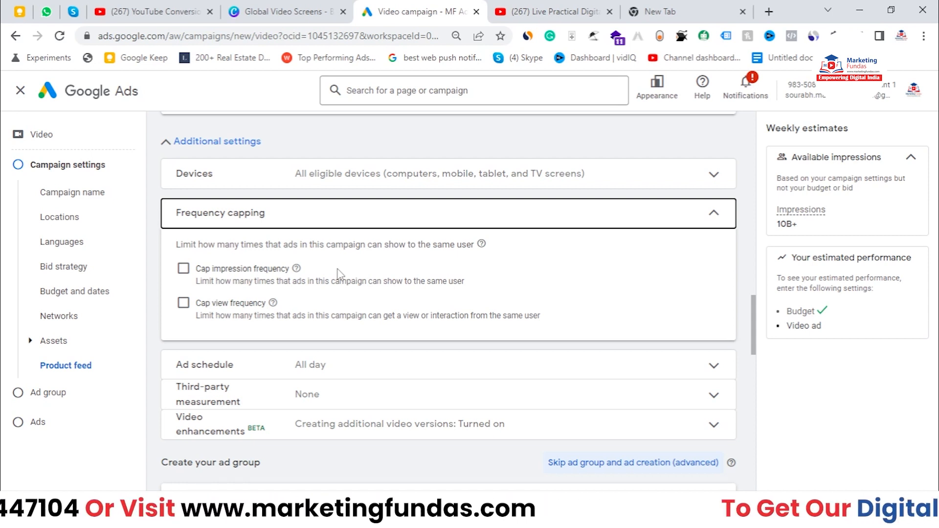
pyautogui.moveTo(214, 269); pyautogui.dragTo(294, 268)
pyautogui.moveTo(214, 304); pyautogui.dragTo(266, 305)
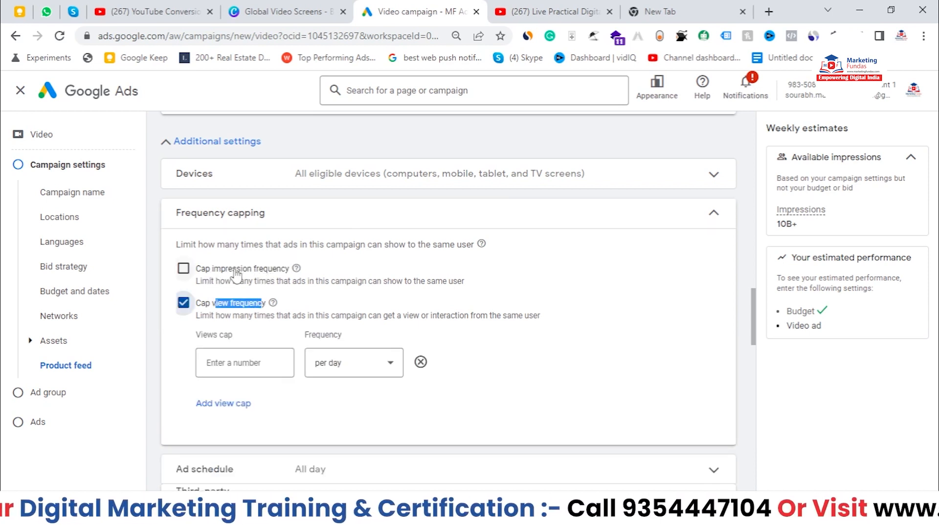
pyautogui.click(183, 269)
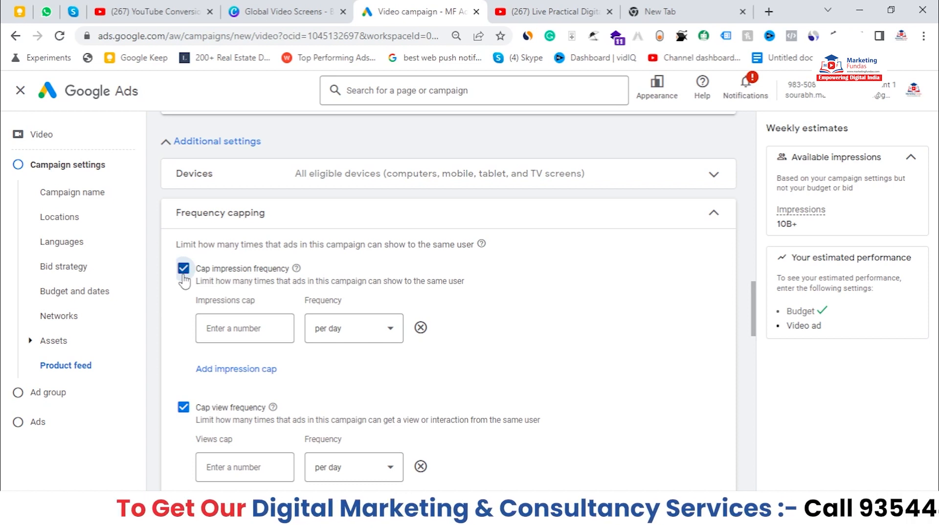
pyautogui.scroll(-1, 215, 348)
pyautogui.moveTo(216, 349); pyautogui.dragTo(267, 349)
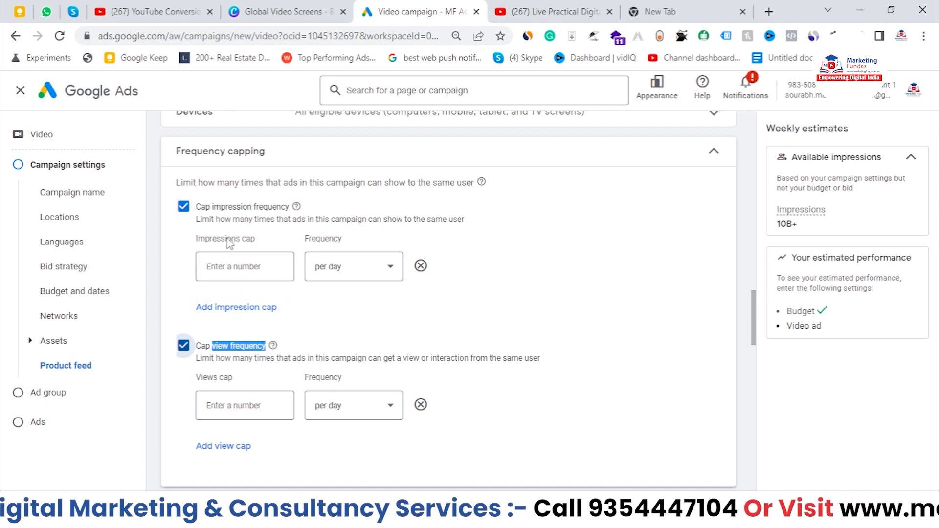
# Step: Set the impression caps to 5 per day, 20 per week and 50 per month
pyautogui.click(236, 269)
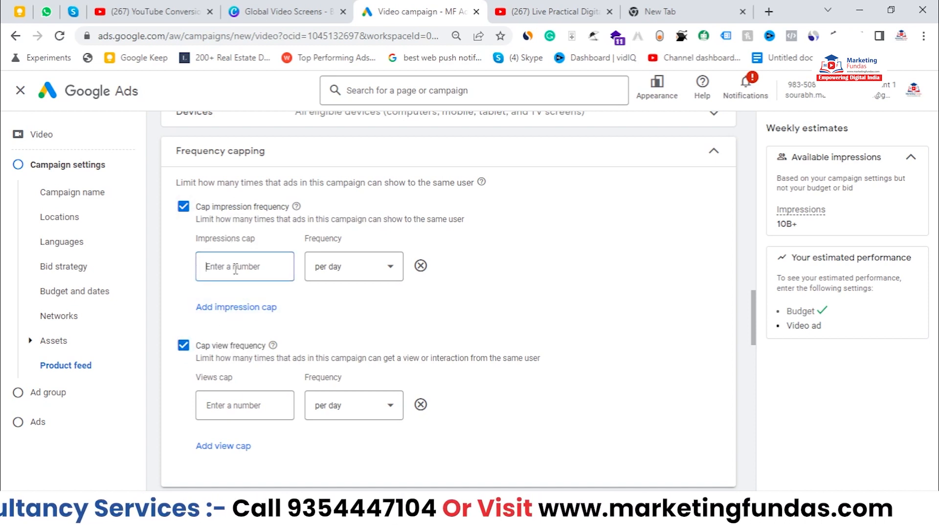
pyautogui.write('5')
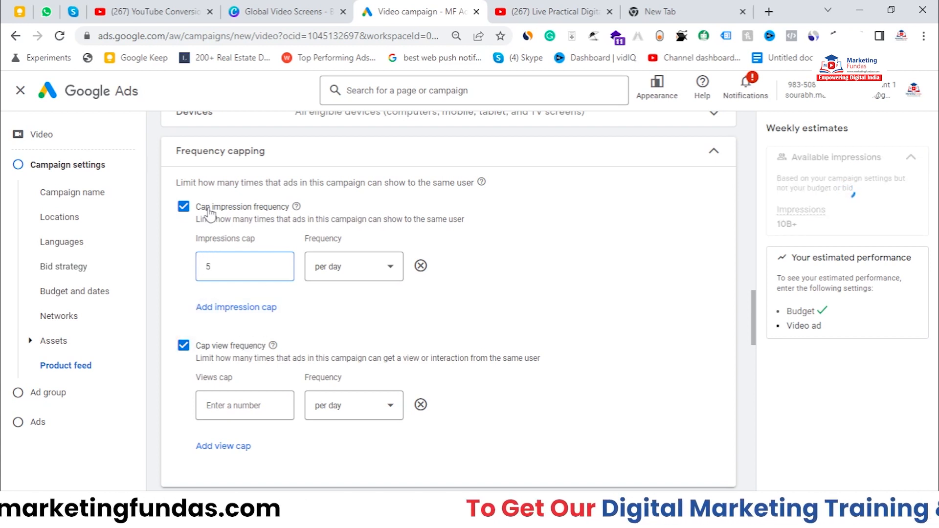
pyautogui.moveTo(214, 207); pyautogui.dragTo(292, 208)
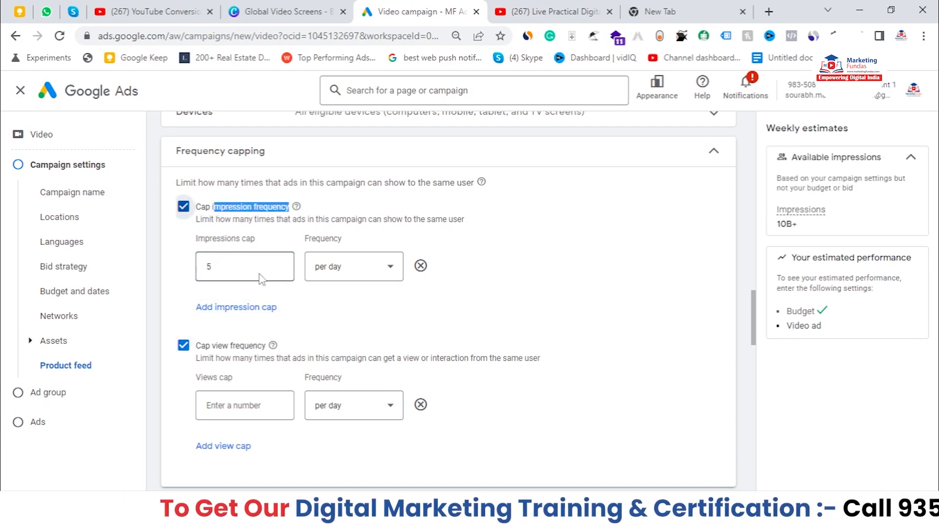
pyautogui.click(217, 273)
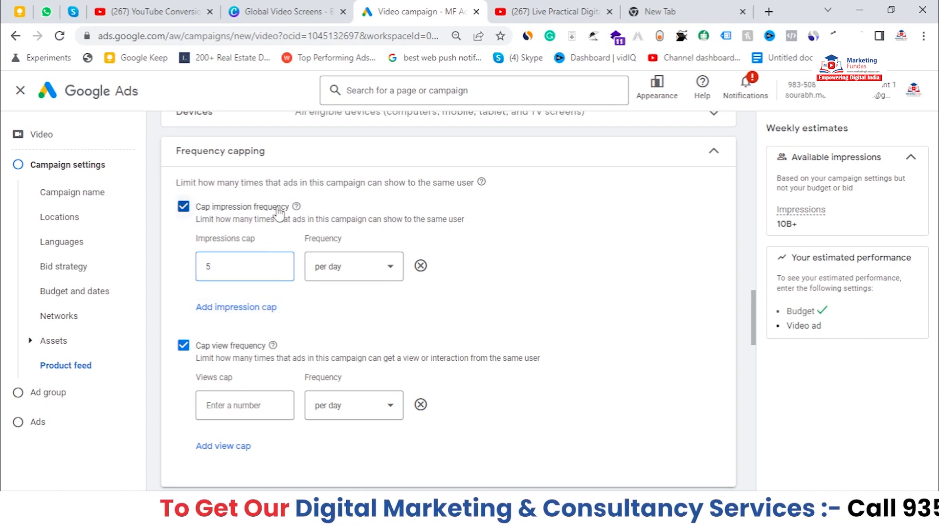
pyautogui.click(266, 307)
pyautogui.write('20')
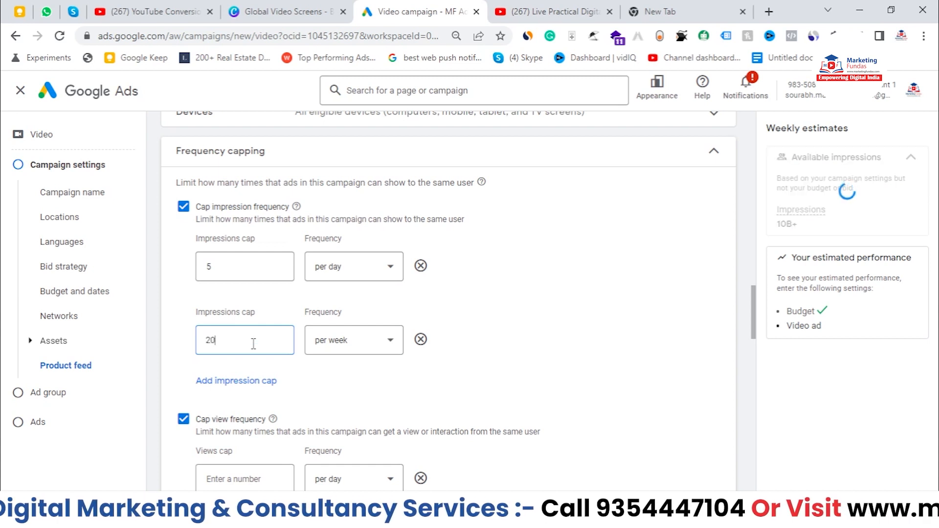
pyautogui.click(241, 381)
pyautogui.write('50')
pyautogui.click(360, 420)
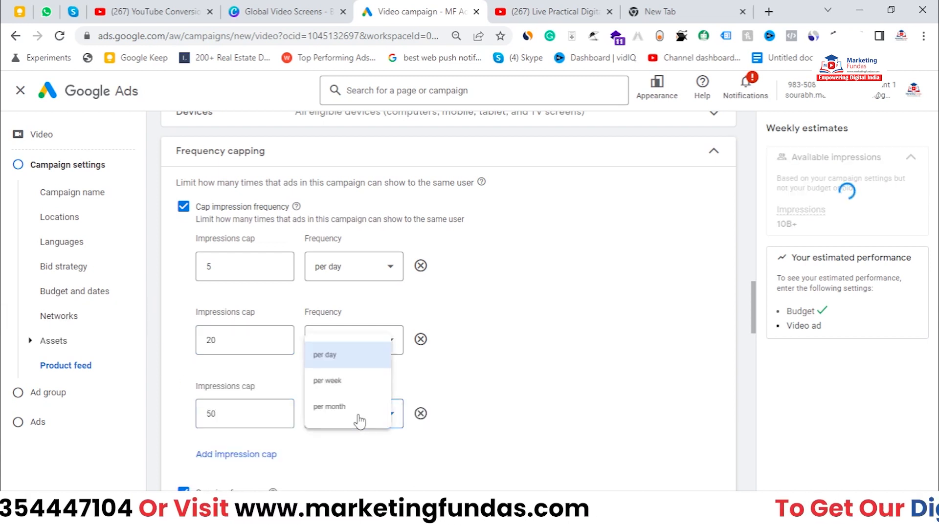
pyautogui.click(360, 409)
pyautogui.scroll(-1, 478, 404)
pyautogui.scroll(-1, 477, 404)
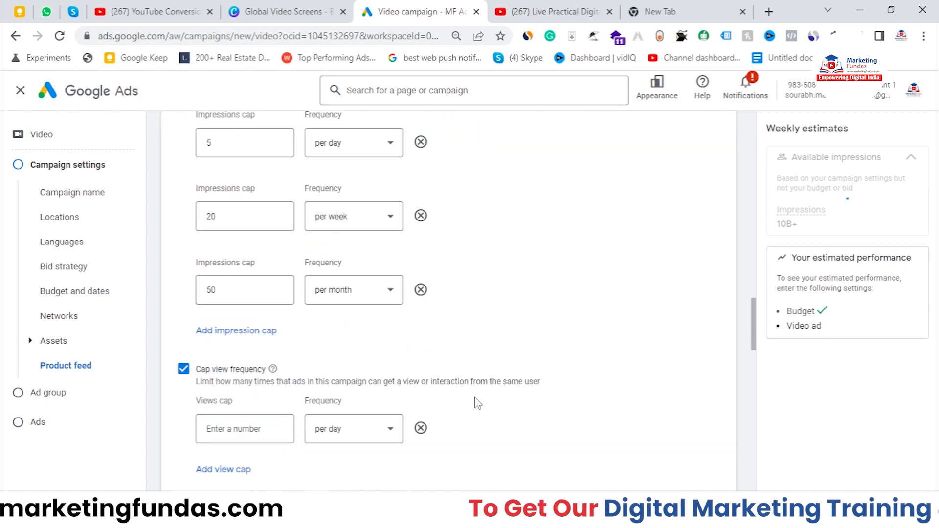
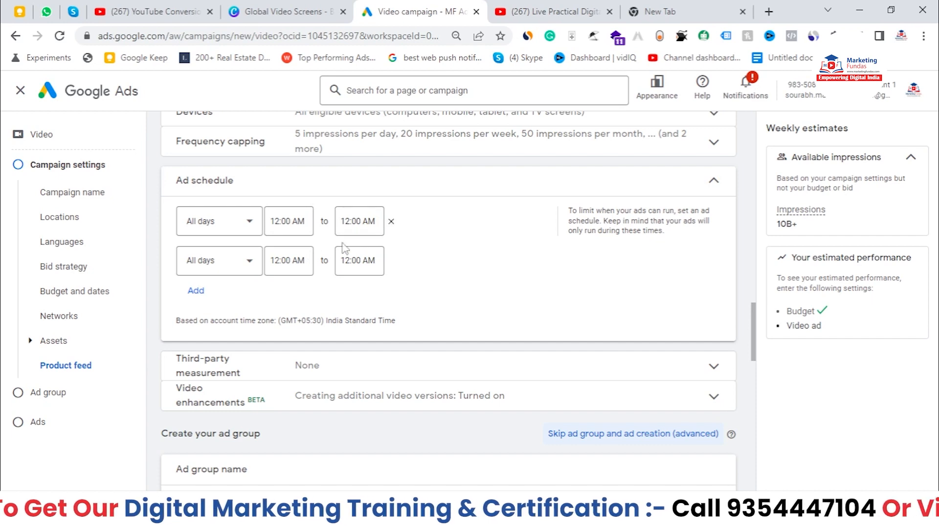
# Step: Review the third-party measurement and video enhancements settings and highlight the Create your ad group heading
pyautogui.click(303, 183)
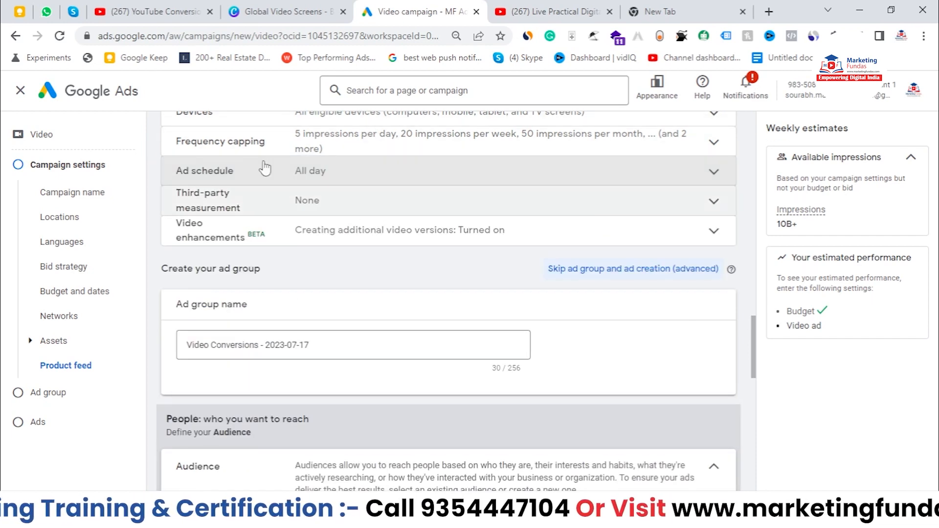
pyautogui.click(395, 203)
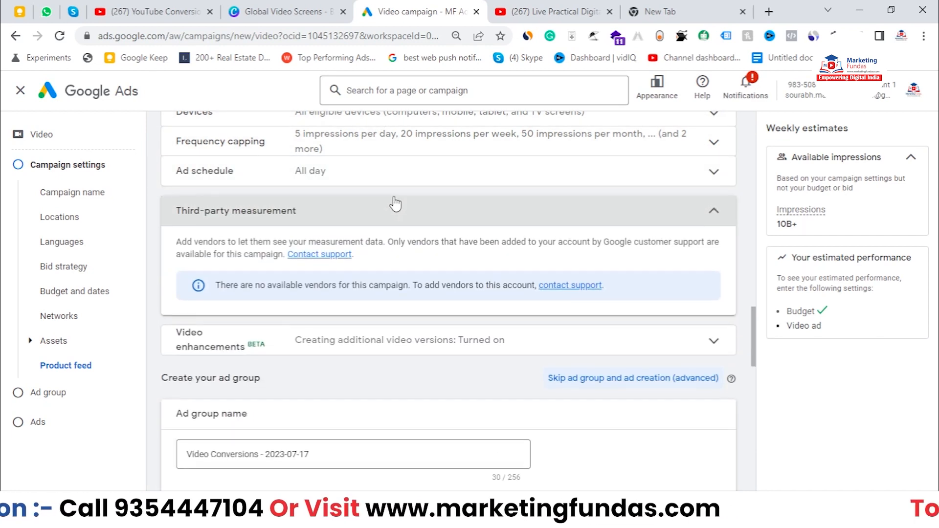
pyautogui.click(409, 216)
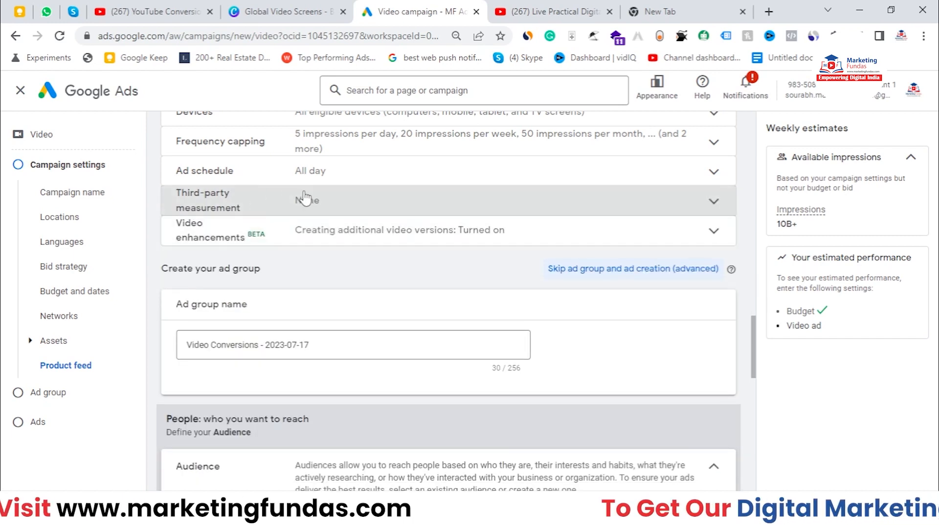
pyautogui.click(442, 239)
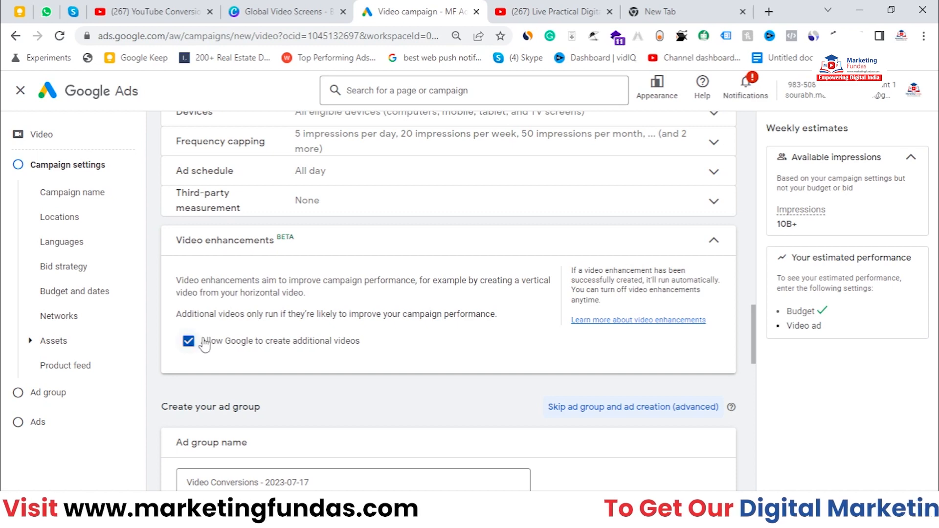
pyautogui.click(232, 235)
pyautogui.scroll(-1, 274, 230)
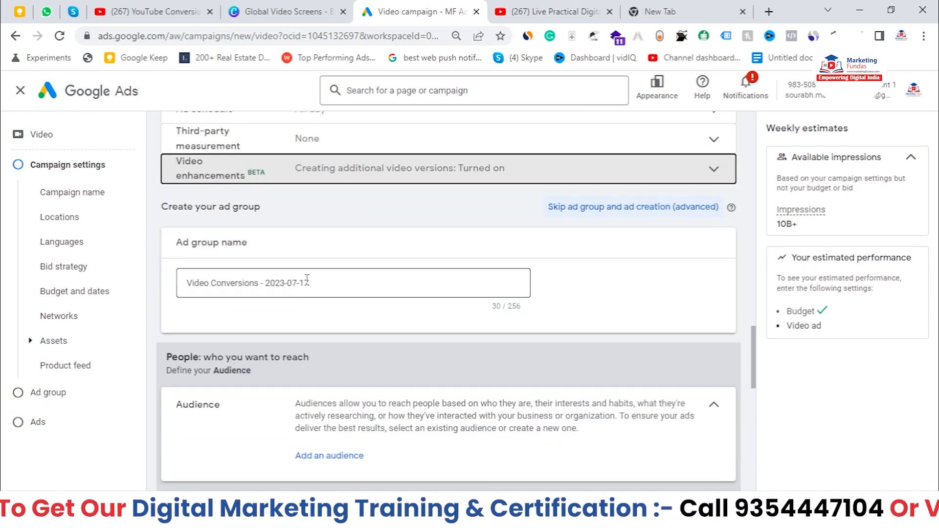
pyautogui.moveTo(262, 209); pyautogui.dragTo(162, 207)
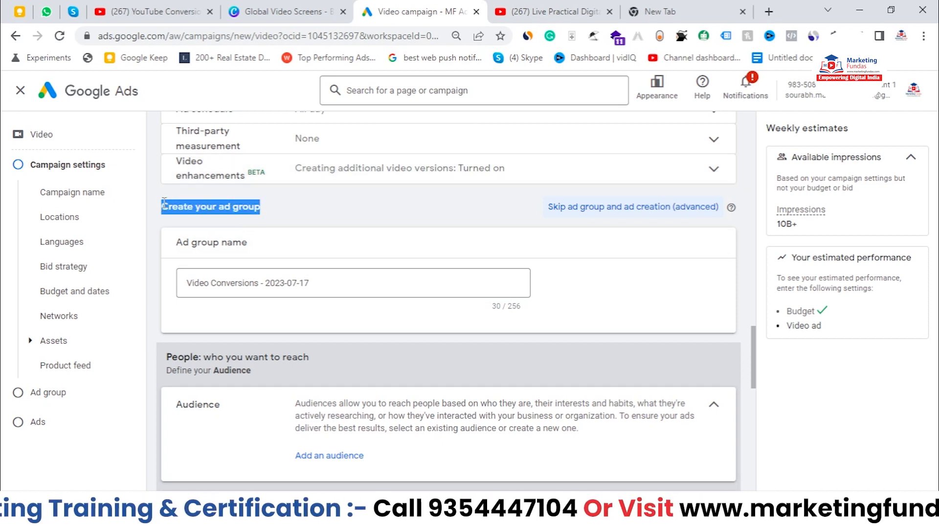
# Step: Review the ad group name and highlight the 'People: who you want to reach' heading in the ad group section
pyautogui.click(334, 280)
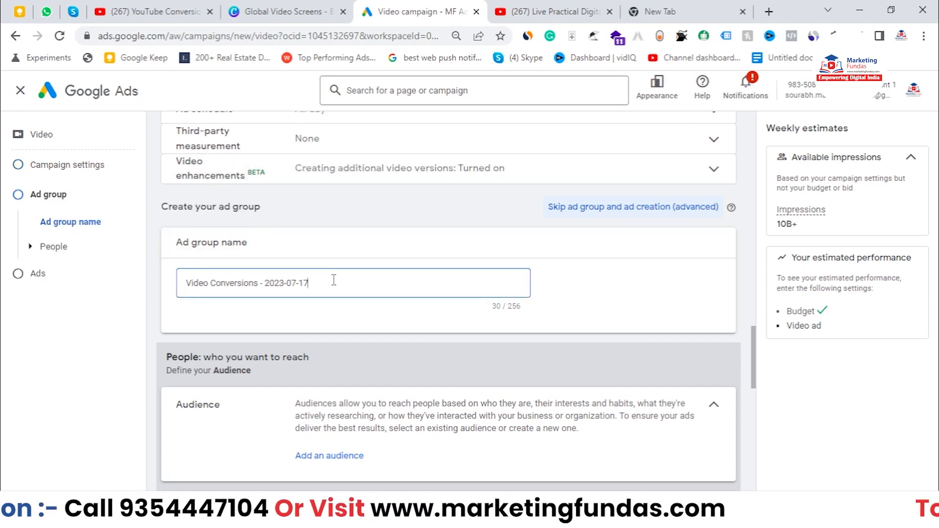
pyautogui.scroll(-1, 332, 280)
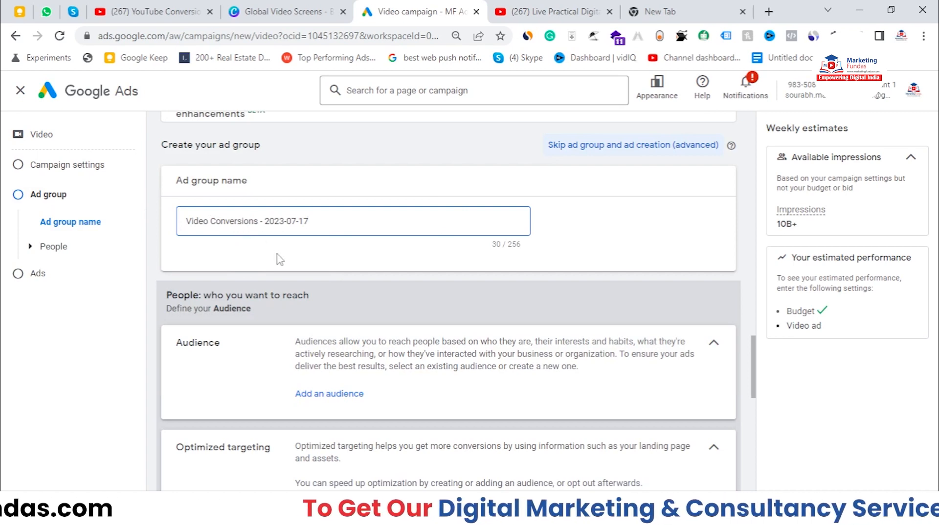
pyautogui.scroll(-1, 280, 259)
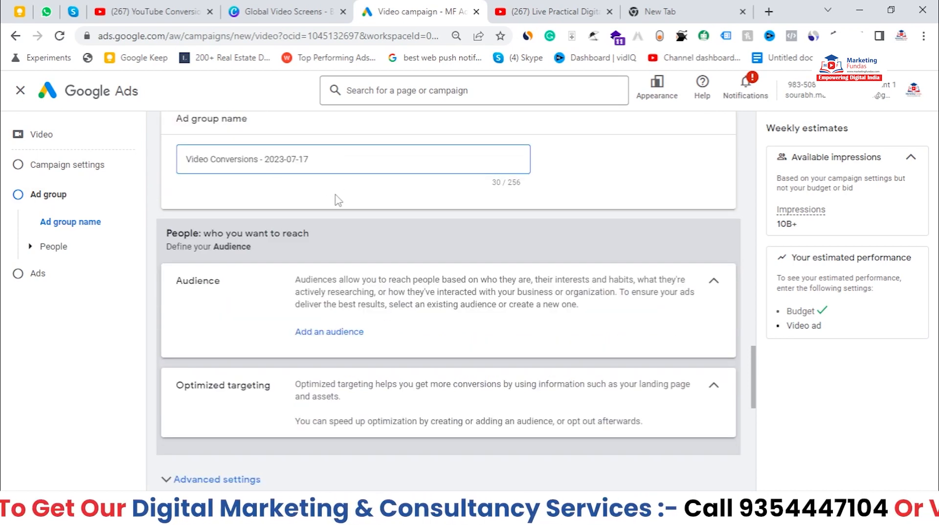
pyautogui.scroll(-1, 377, 197)
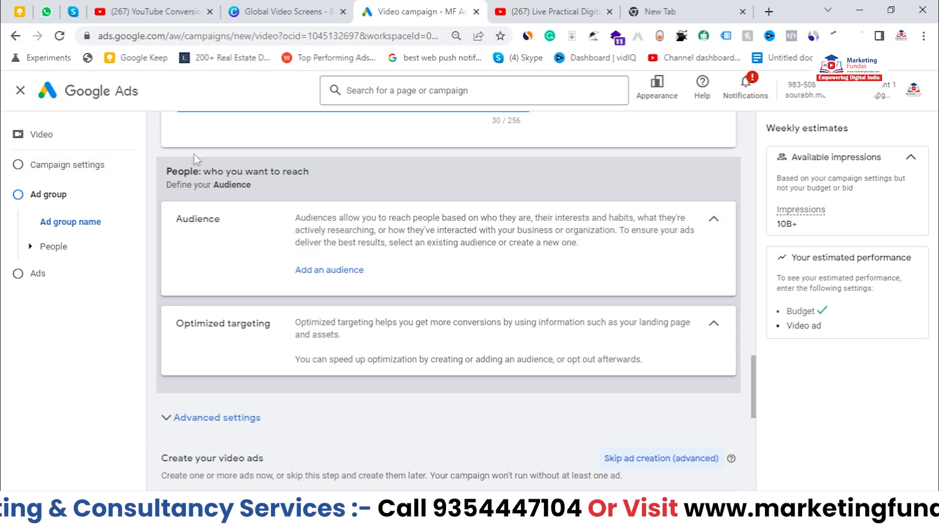
pyautogui.moveTo(168, 172); pyautogui.dragTo(252, 166)
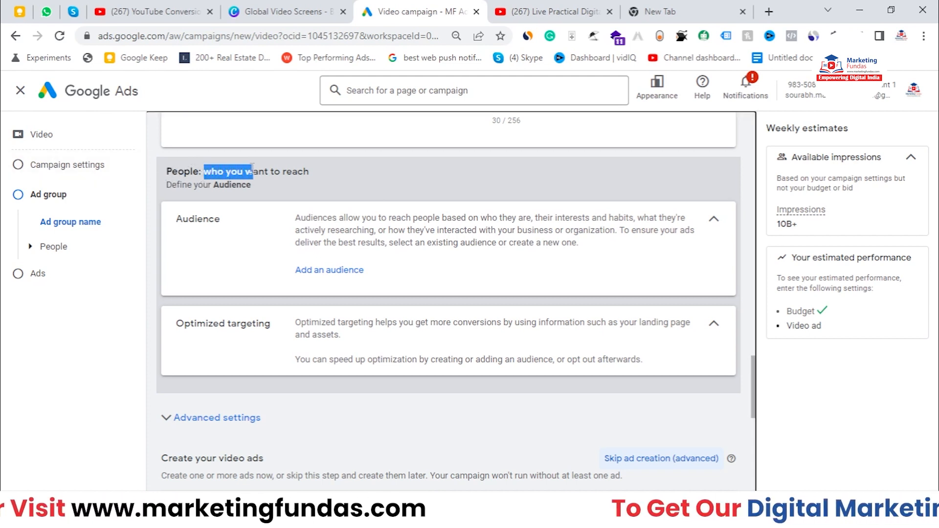
pyautogui.click(434, 169)
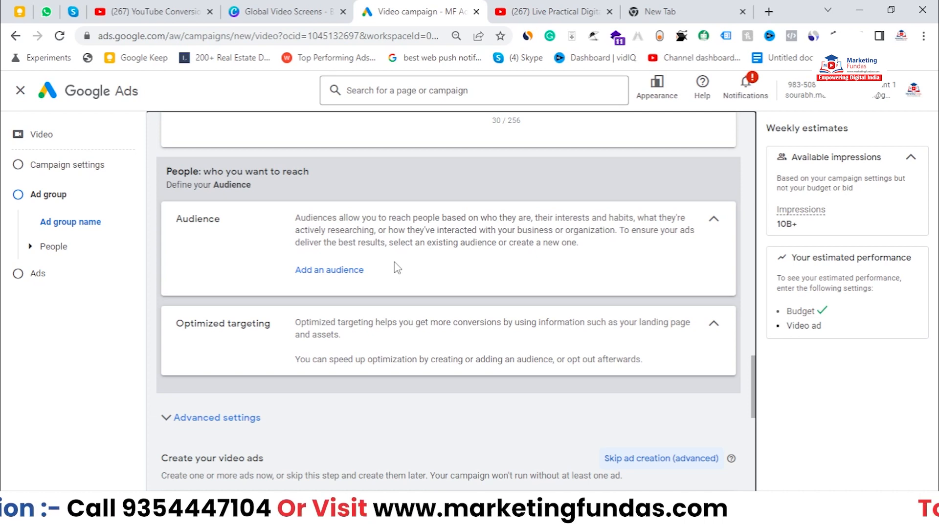
# Step: Open the audience selection for the ad group and look through the saved suggested audiences
pyautogui.click(324, 271)
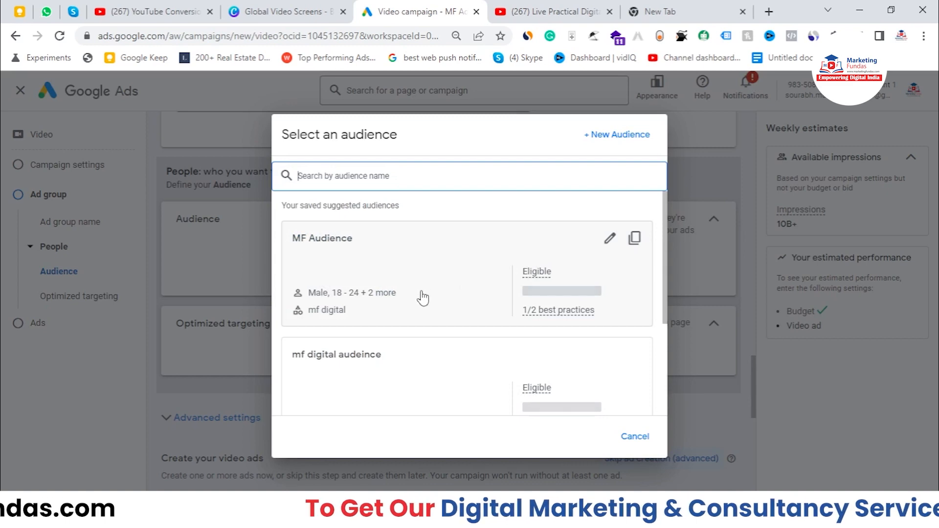
pyautogui.scroll(-3, 421, 297)
pyautogui.scroll(3, 401, 313)
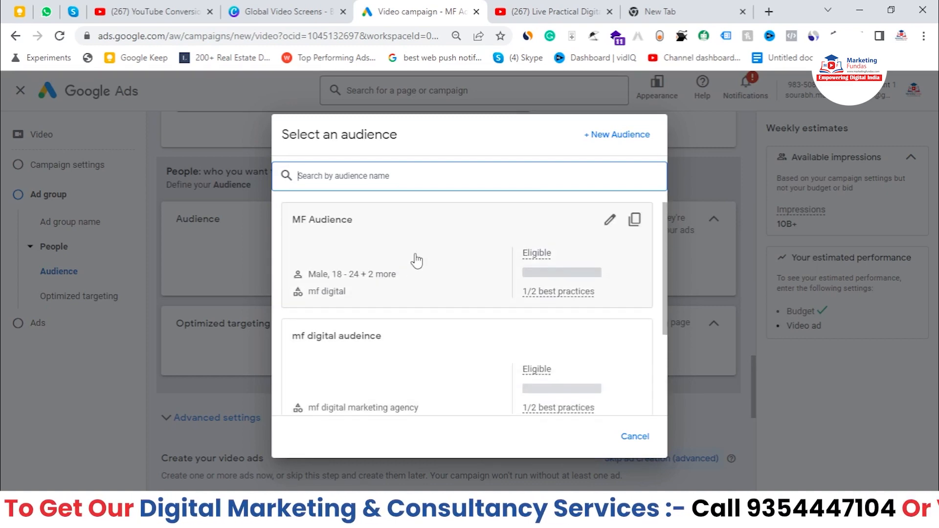
pyautogui.scroll(-2, 418, 342)
pyautogui.scroll(-1, 422, 370)
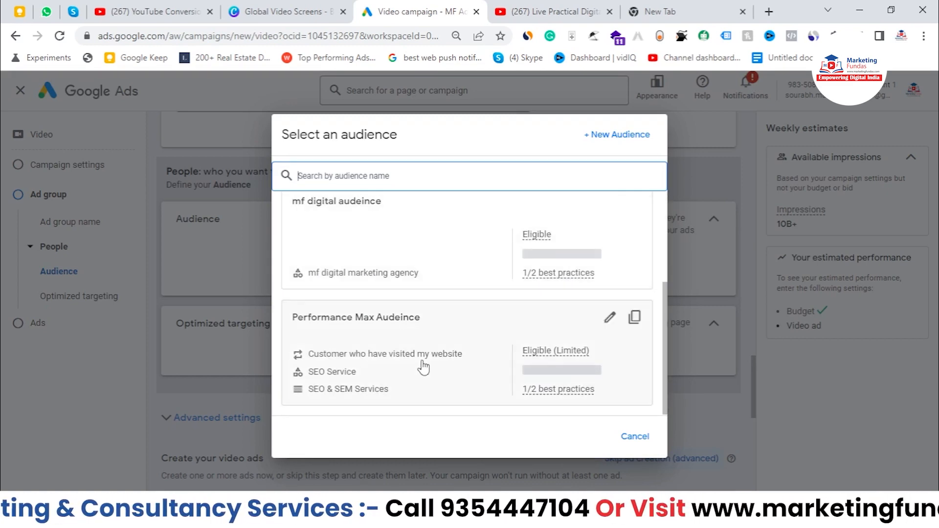
pyautogui.scroll(3, 423, 367)
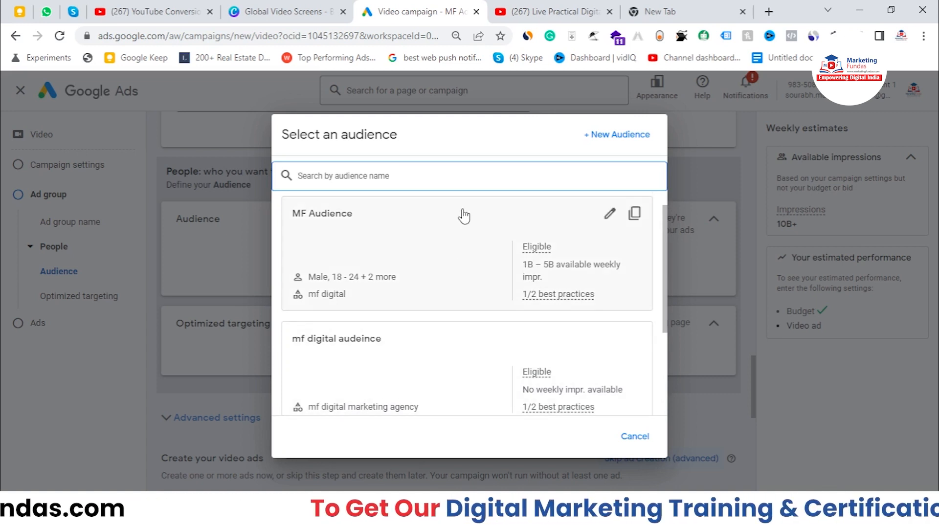
pyautogui.scroll(1, 459, 211)
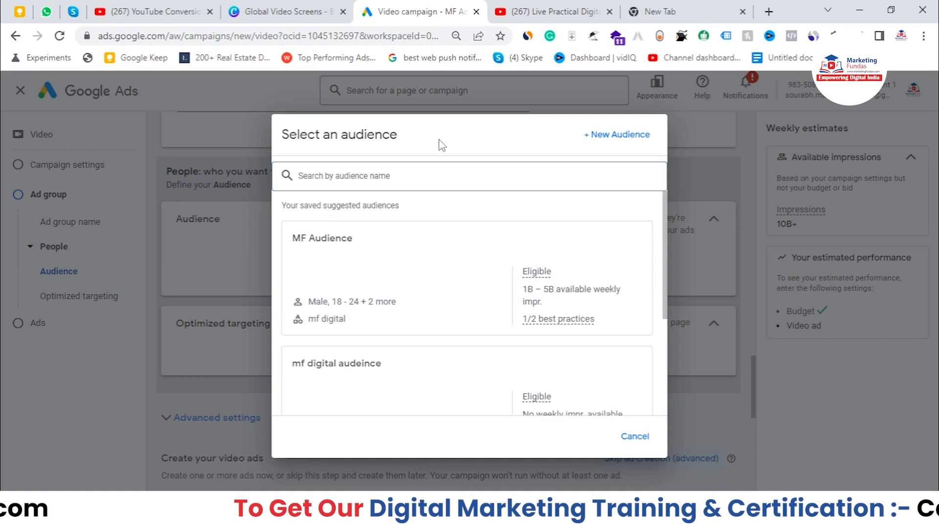
pyautogui.click(620, 136)
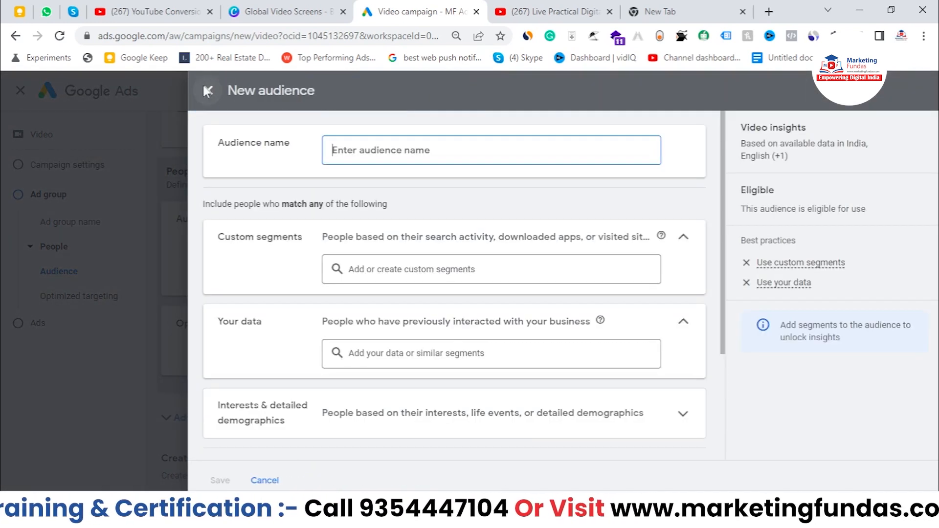
pyautogui.click(205, 90)
pyautogui.scroll(-2, 445, 281)
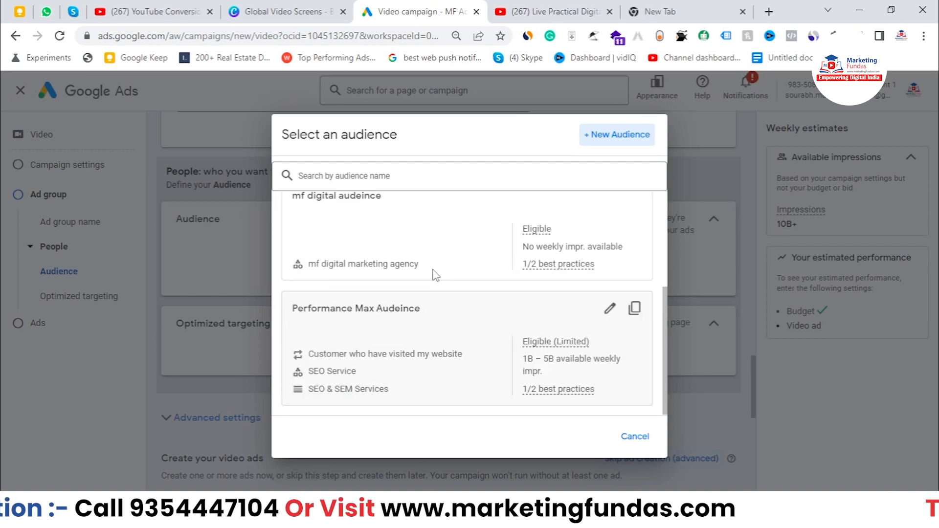
# Step: Start a new audience and enter 'sddlkfajdslka**' as its name
pyautogui.click(599, 146)
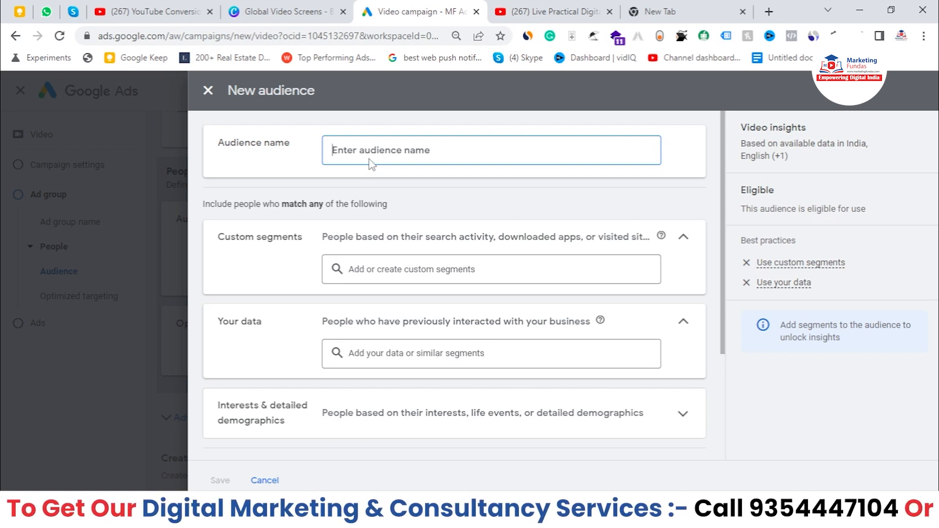
pyautogui.write('sddlkfajds')
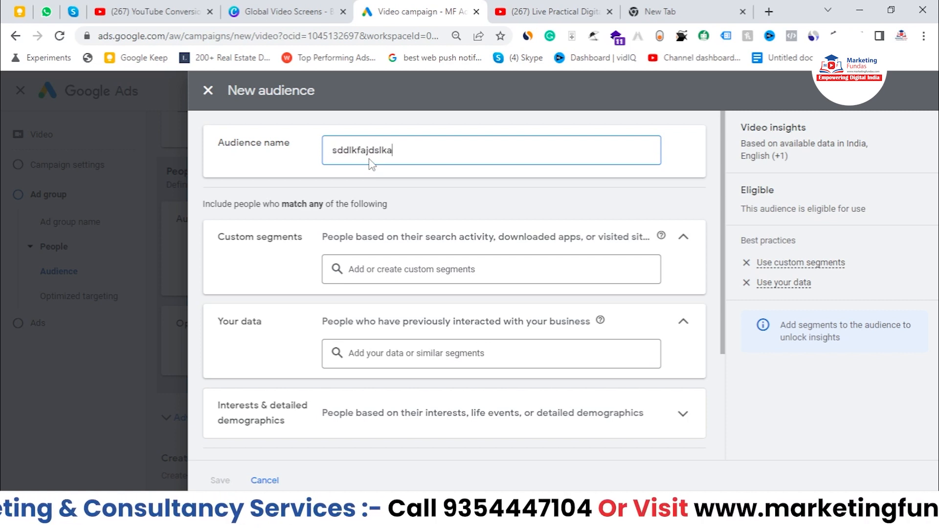
pyautogui.write('lka')
pyautogui.scroll(-2, 301, 263)
pyautogui.write('**')
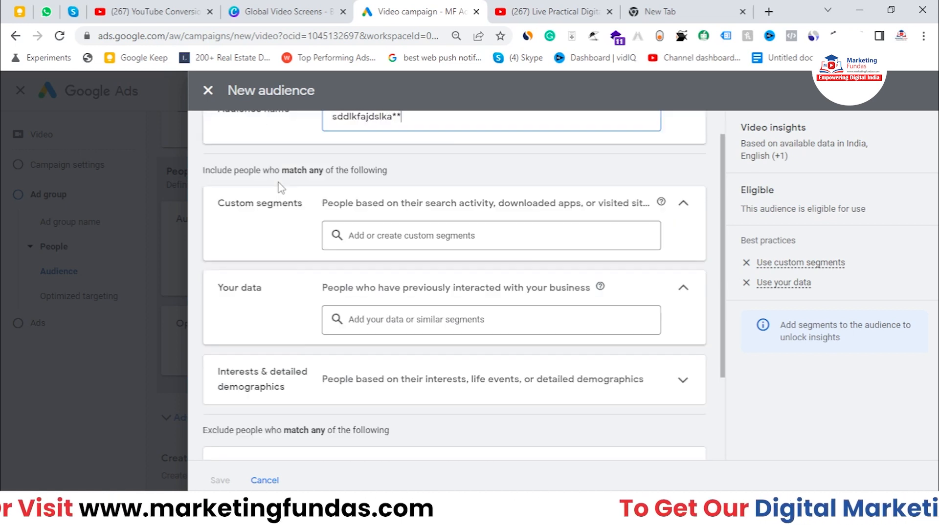
# Step: Examine the audience's Custom segments, Your data, and Interests & detailed demographics sections, expanding the interests section
pyautogui.moveTo(308, 206)
pyautogui.mouseDown()
pyautogui.moveTo(219, 211)
pyautogui.moveTo(298, 206)
pyautogui.mouseUp()
pyautogui.click(262, 205)
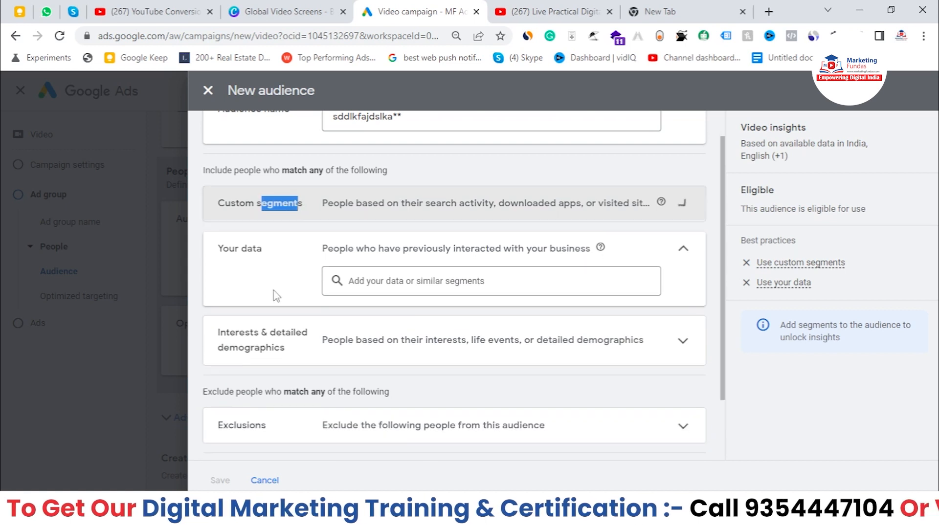
pyautogui.moveTo(282, 259); pyautogui.dragTo(295, 293)
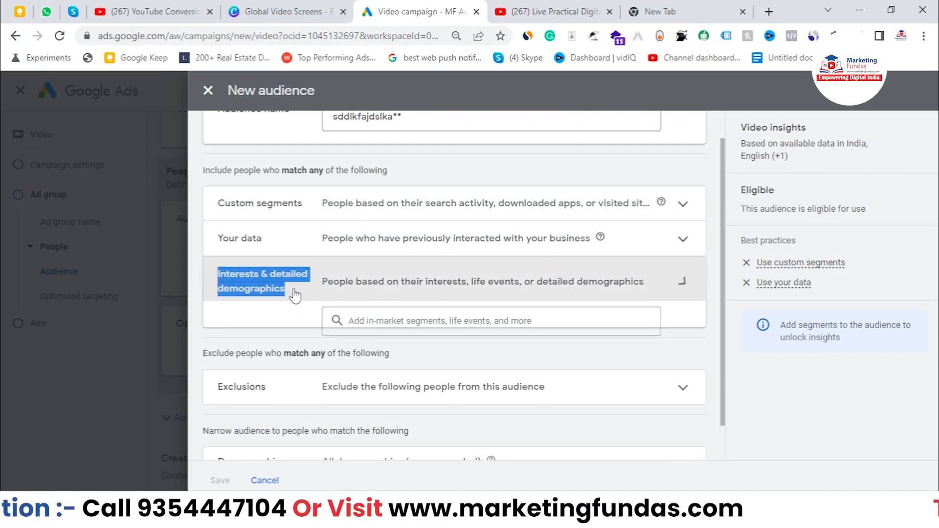
pyautogui.scroll(1, 296, 296)
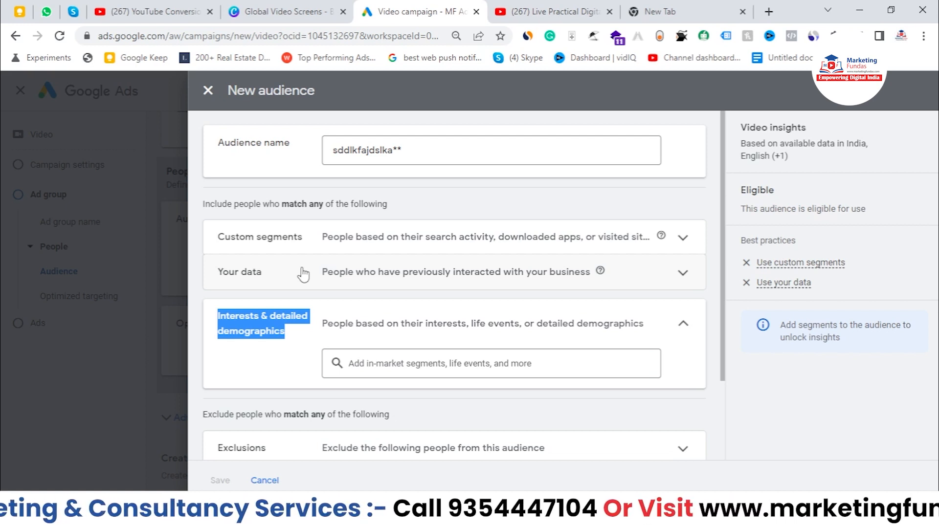
# Step: Expand Custom segments, try its segment search with 'fd', and clear the search text
pyautogui.click(437, 233)
pyautogui.click(421, 270)
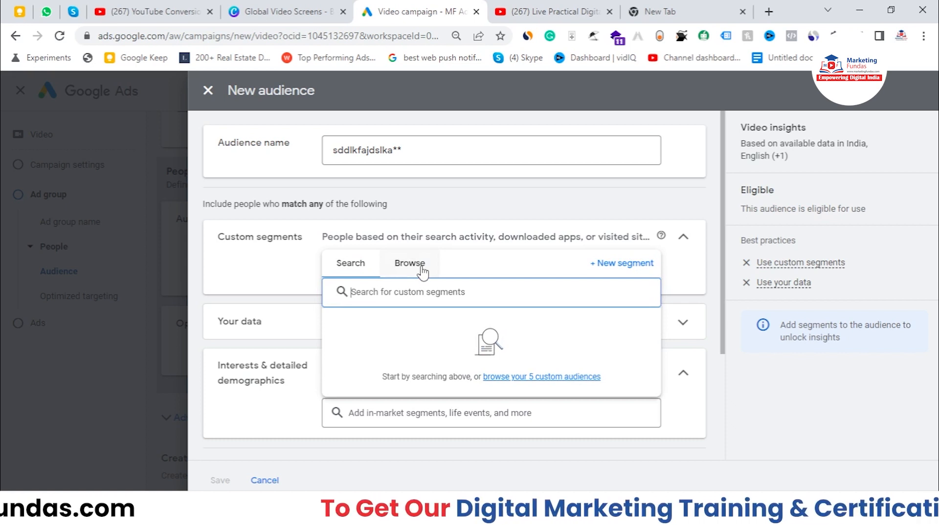
pyautogui.click(402, 300)
pyautogui.write('fd')
pyautogui.press('BackSpace')
pyautogui.press('BackSpace')
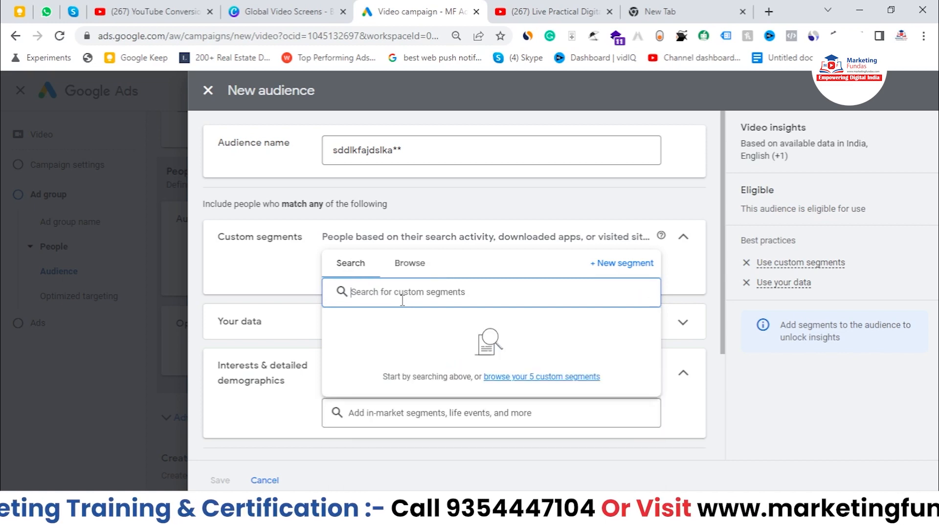
# Step: Examine the new custom segment form's segment name and Google search terms fields and close it without saving
pyautogui.click(622, 263)
pyautogui.write('d')
pyautogui.press('BackSpace')
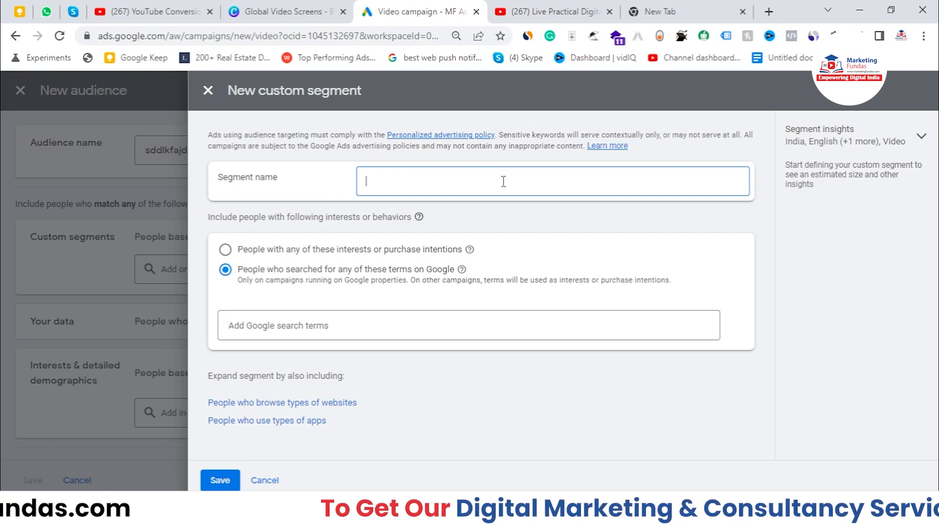
pyautogui.click(403, 329)
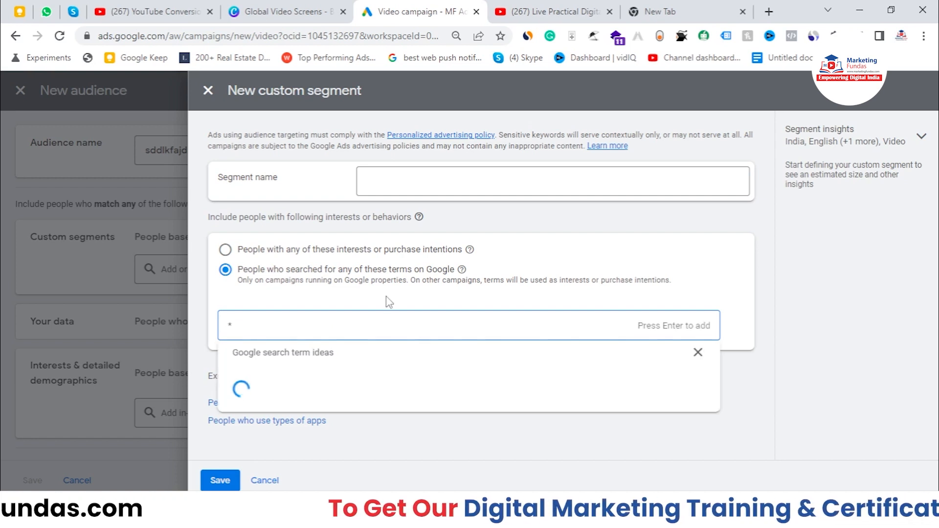
pyautogui.click(389, 301)
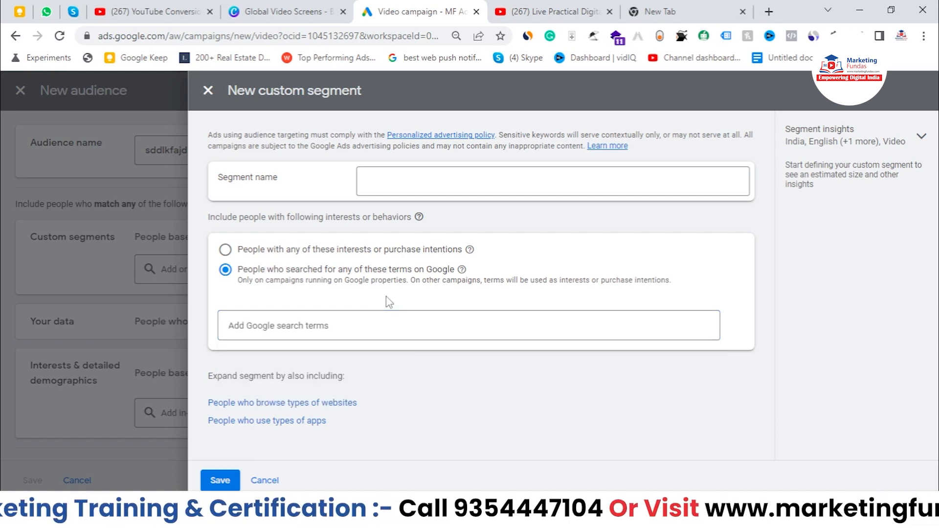
pyautogui.click(208, 90)
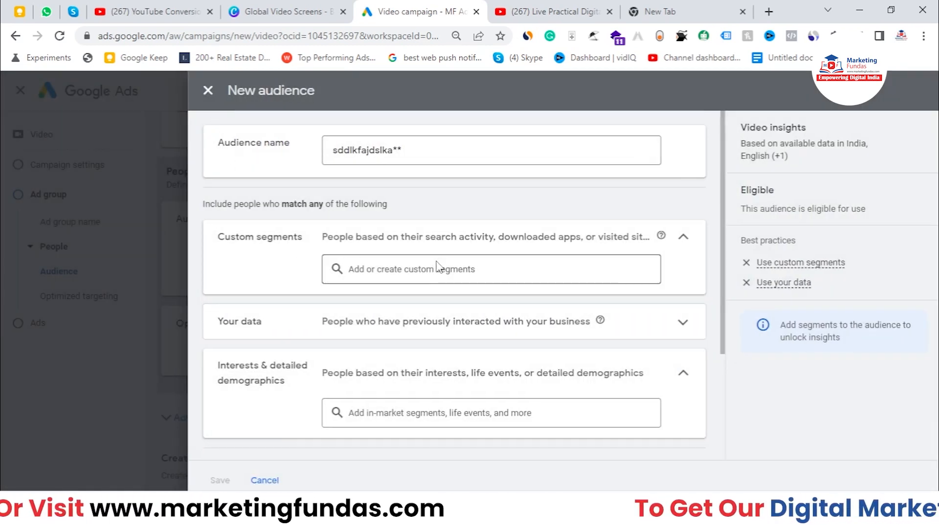
# Step: Browse Google search term ideas for 'google ads' in a new custom segment and discard the segment
pyautogui.click(521, 275)
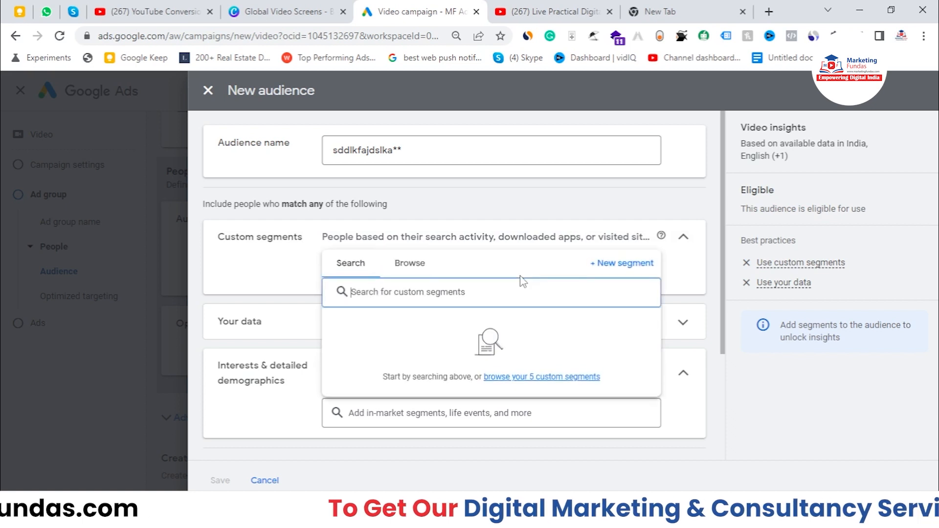
pyautogui.click(621, 264)
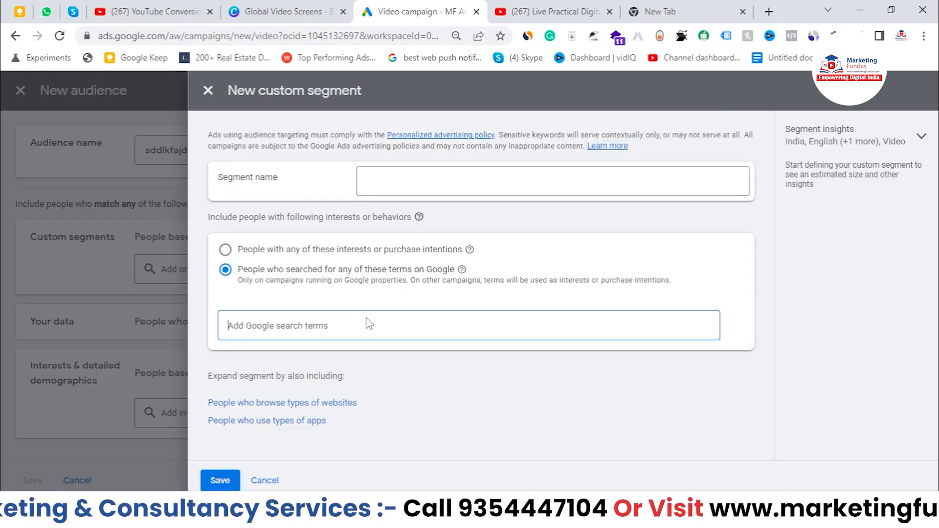
pyautogui.write('google ads')
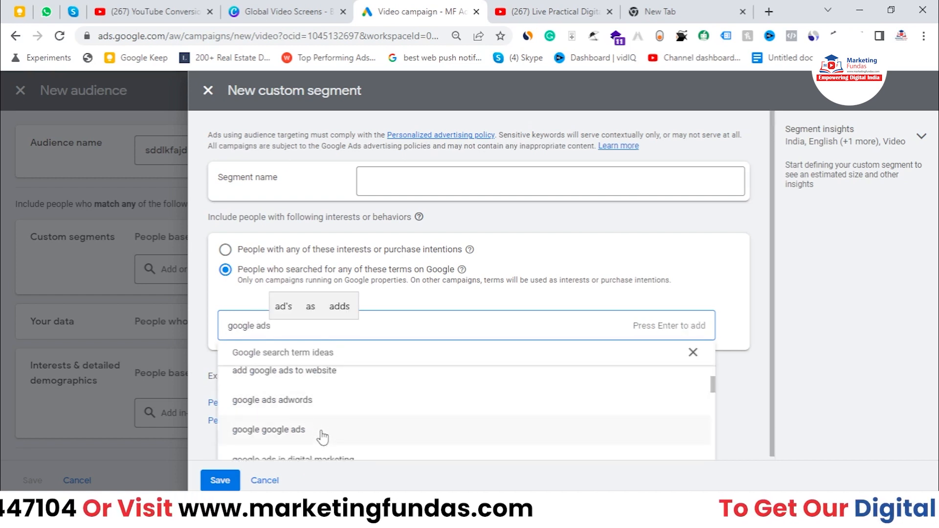
pyautogui.scroll(-10, 322, 437)
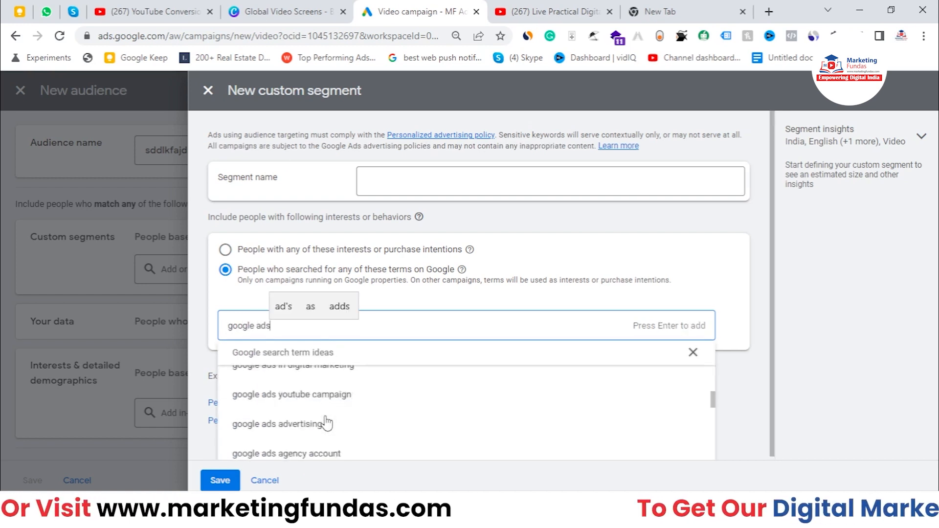
pyautogui.scroll(10, 327, 423)
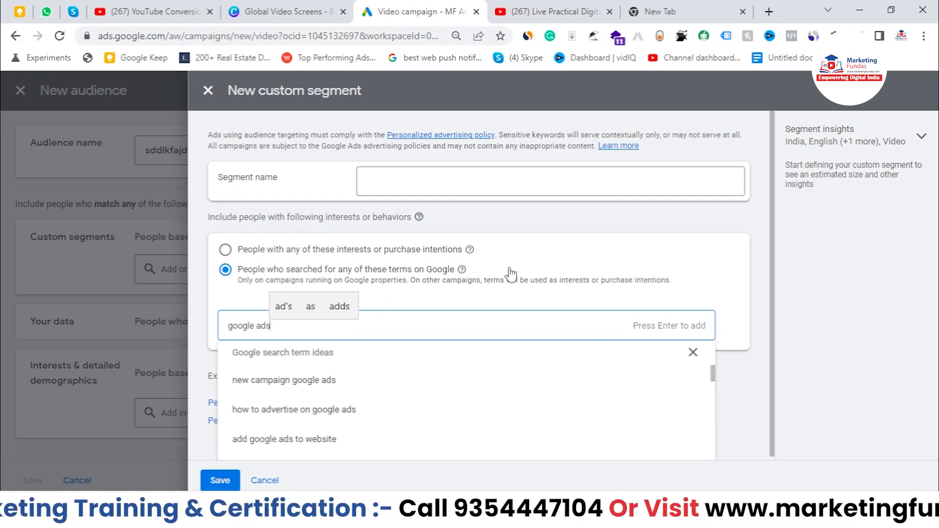
pyautogui.press('BackSpace')
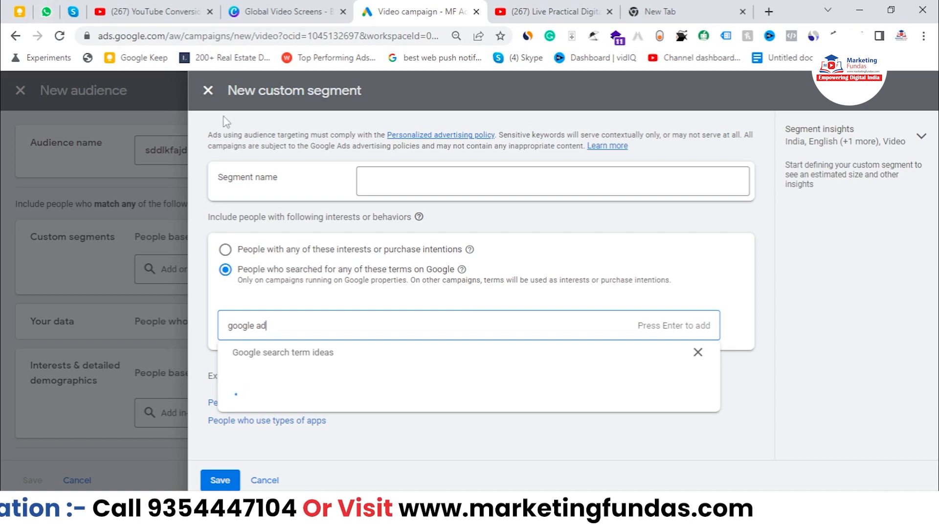
pyautogui.click(207, 91)
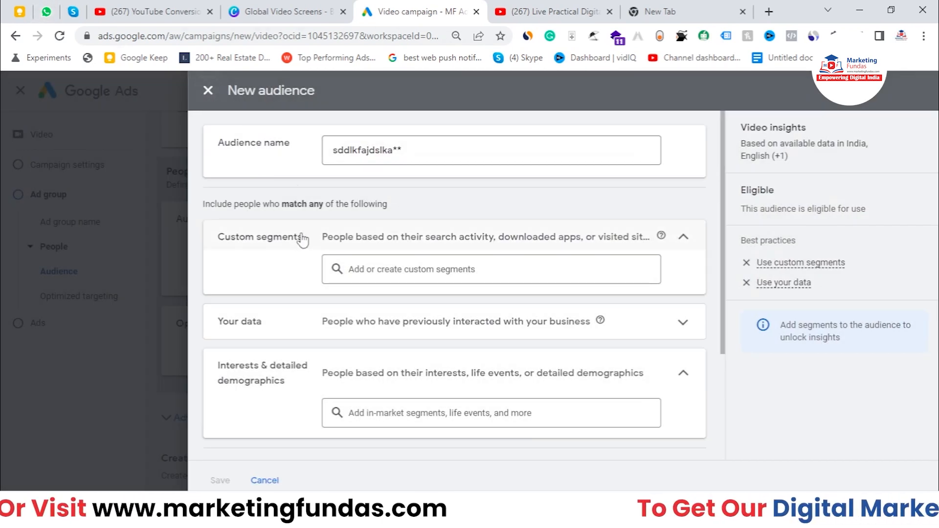
# Step: Examine the Your data segment choices for people who have previously interacted with the business
pyautogui.click(470, 352)
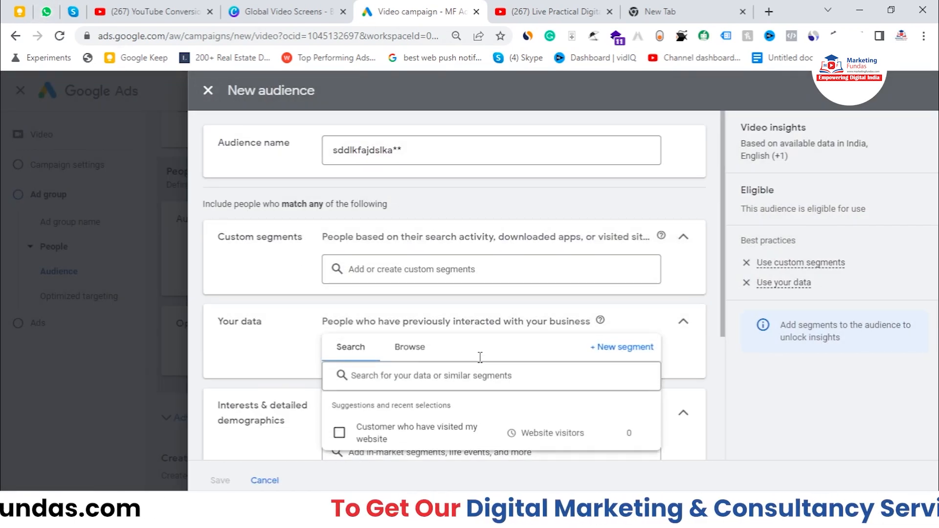
pyautogui.write('*')
pyautogui.press('BackSpace')
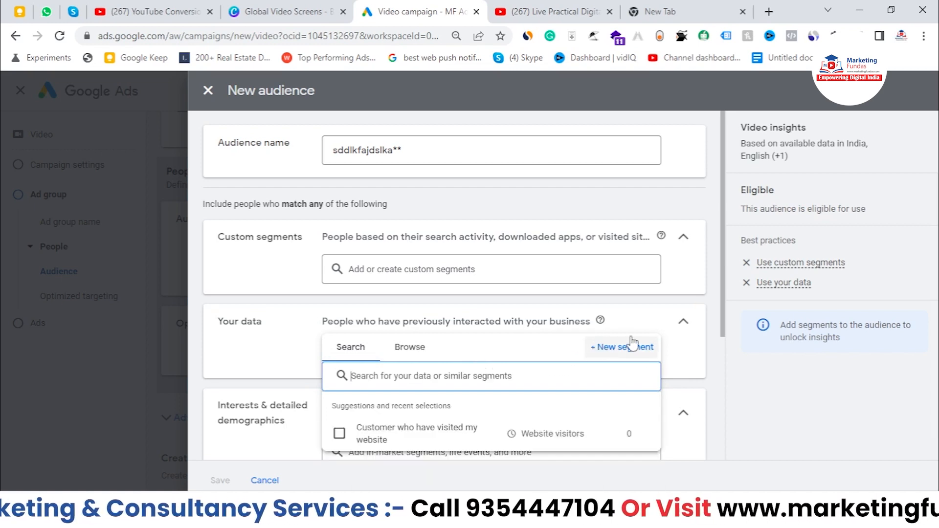
pyautogui.moveTo(721, 334); pyautogui.dragTo(725, 394)
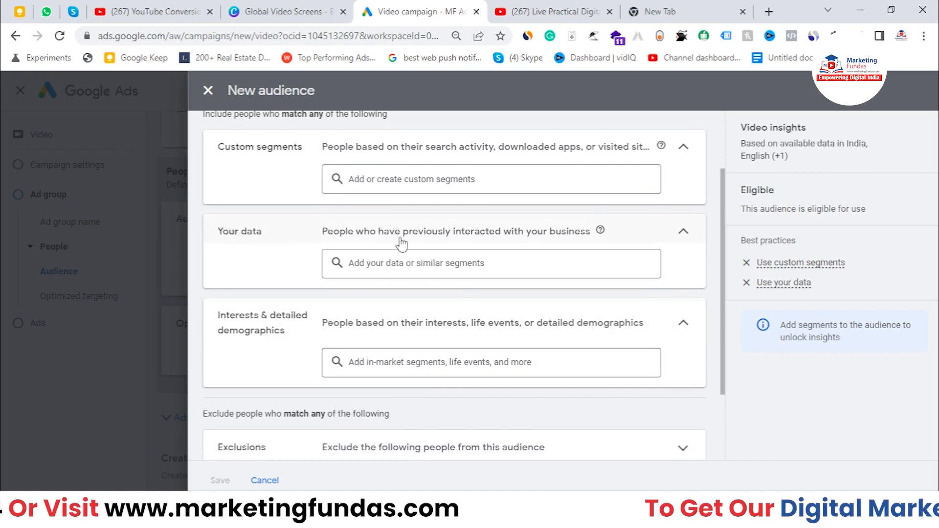
# Step: Try adding the 'Customer who have visited my website' segment under Your data, and remove it from the audience
pyautogui.click(420, 264)
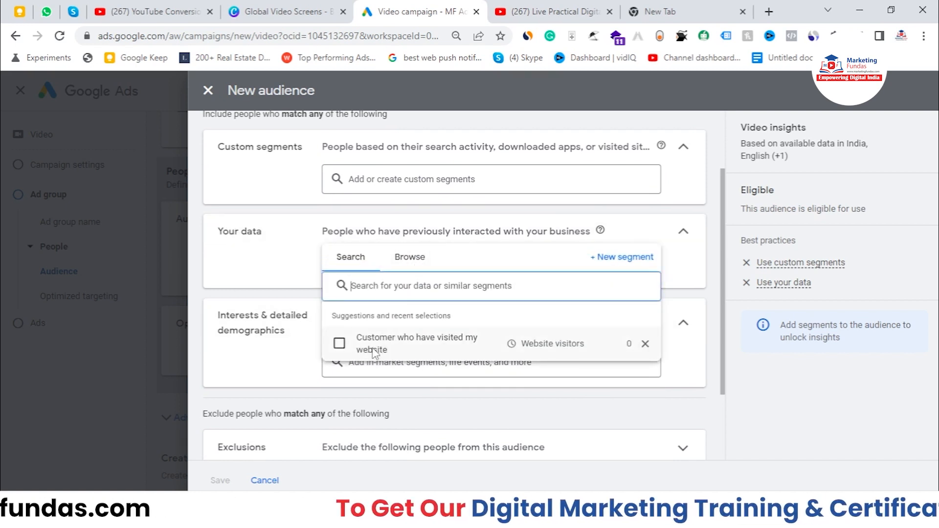
pyautogui.moveTo(374, 350)
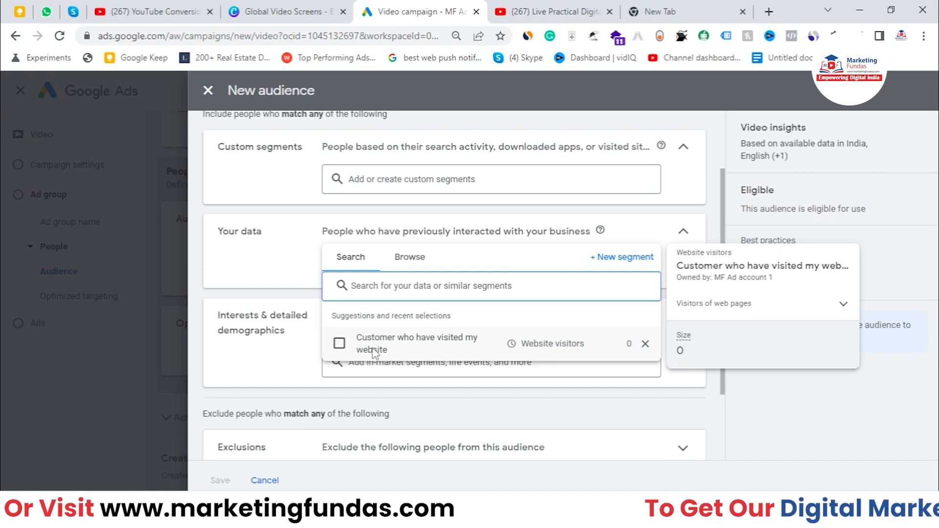
pyautogui.write('**')
pyautogui.press('BackSpace')
pyautogui.press('BackSpace')
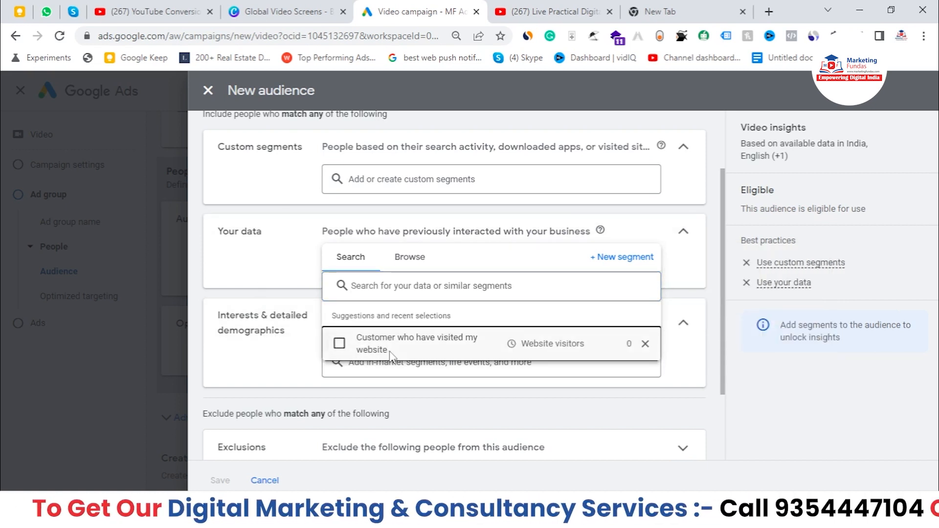
pyautogui.moveTo(626, 345)
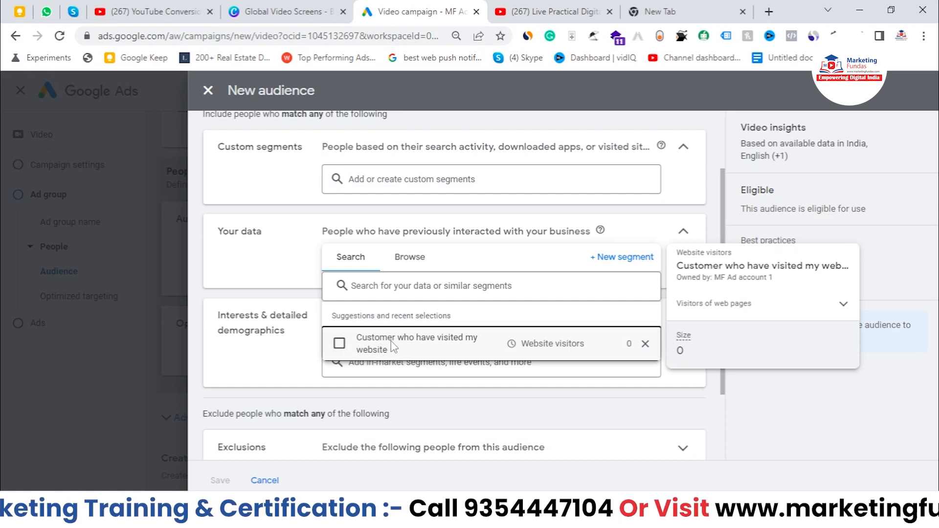
pyautogui.click(339, 344)
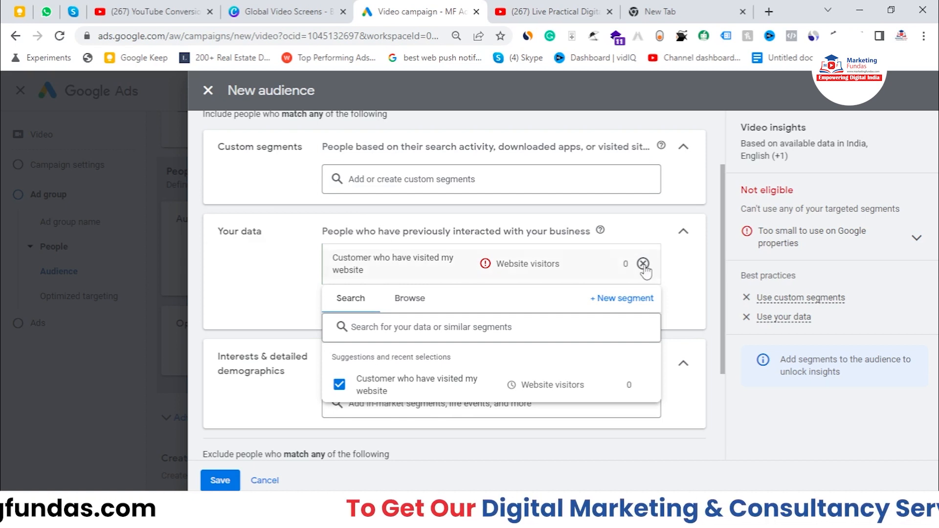
pyautogui.moveTo(641, 264)
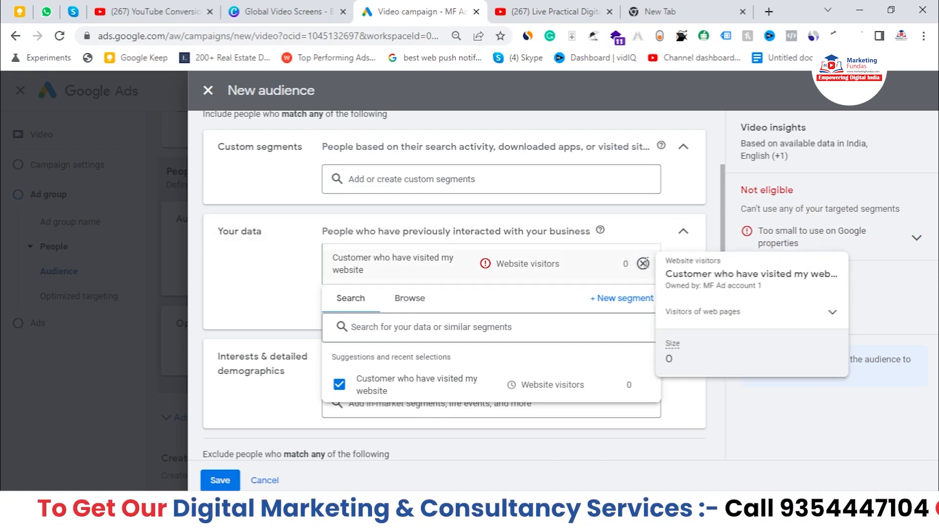
pyautogui.click(643, 263)
# Step: Examine the suggested in-market segments under Interests & detailed demographics
pyautogui.click(273, 337)
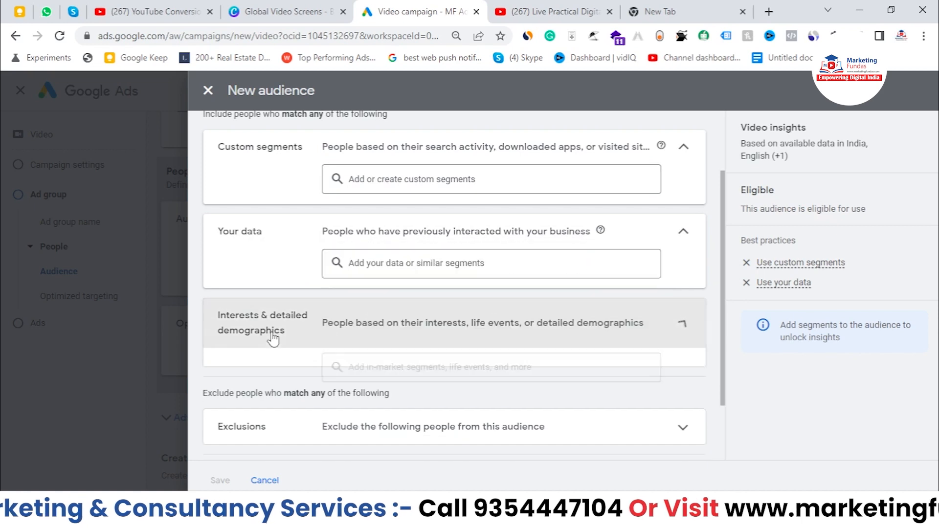
pyautogui.click(310, 336)
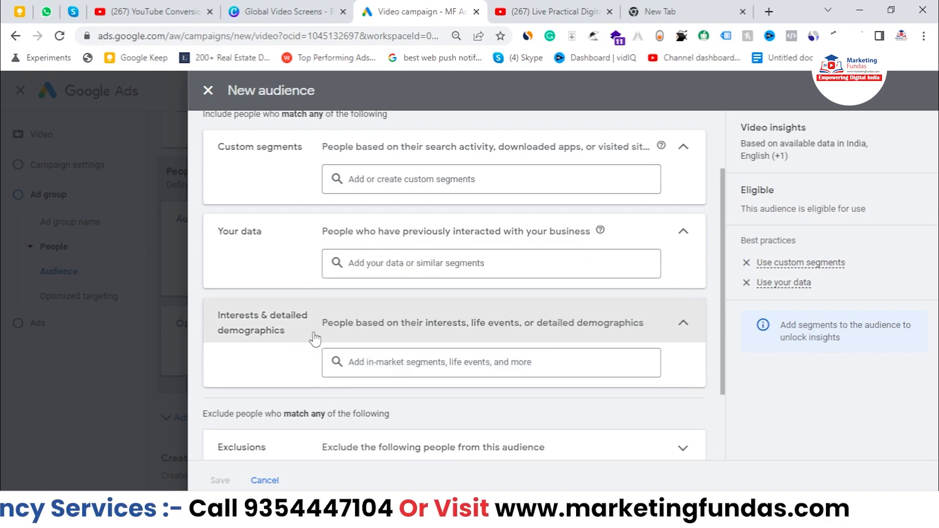
pyautogui.click(413, 357)
pyautogui.write('t')
pyautogui.press('BackSpace')
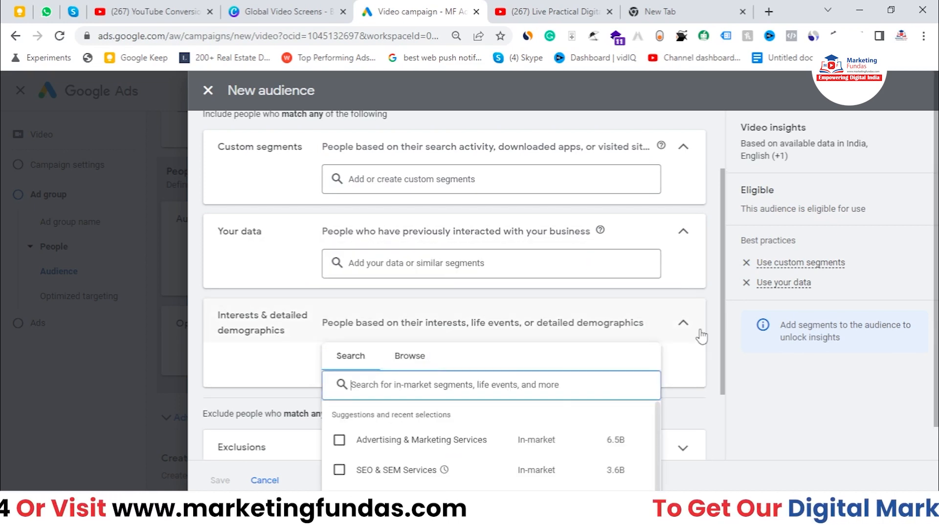
# Step: Examine the audience's Demographics options for gender, age, parental status and household income
pyautogui.moveTo(728, 321); pyautogui.dragTo(728, 416)
pyautogui.click(465, 429)
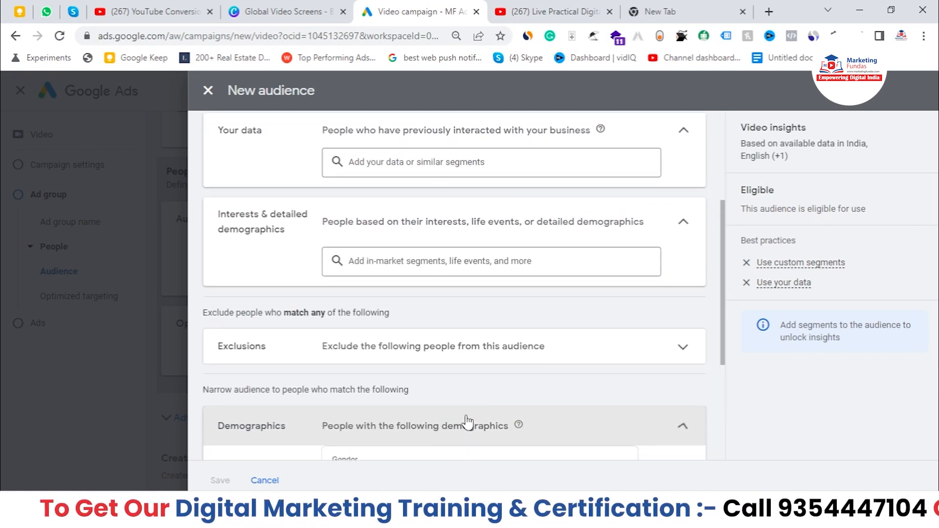
pyautogui.click(457, 411)
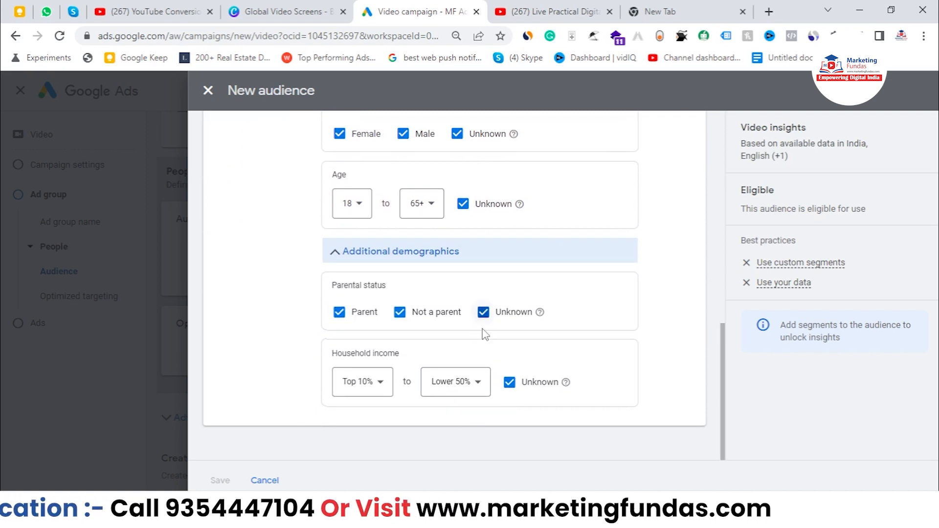
pyautogui.scroll(1, 487, 321)
pyautogui.scroll(-1, 379, 341)
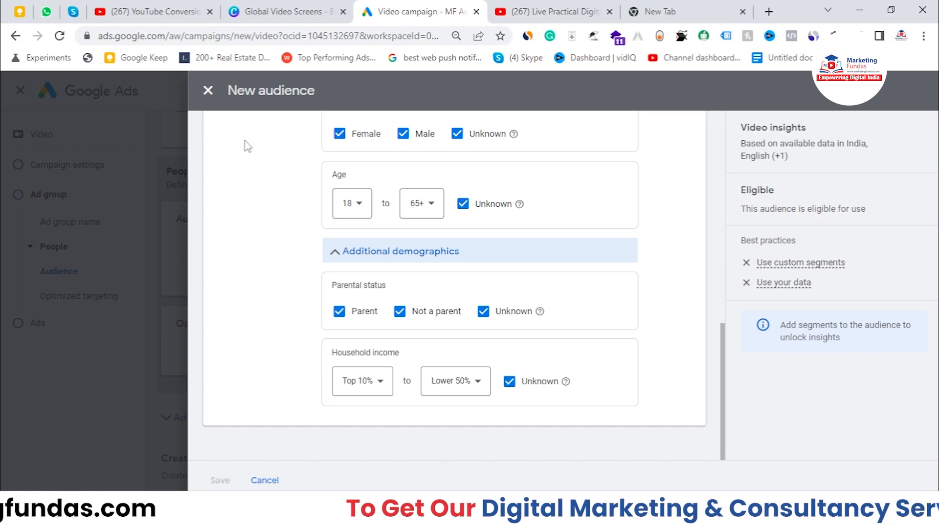
# Step: Discard the new audience and assign the saved MF Audience to the ad group
pyautogui.scroll(6, 224, 166)
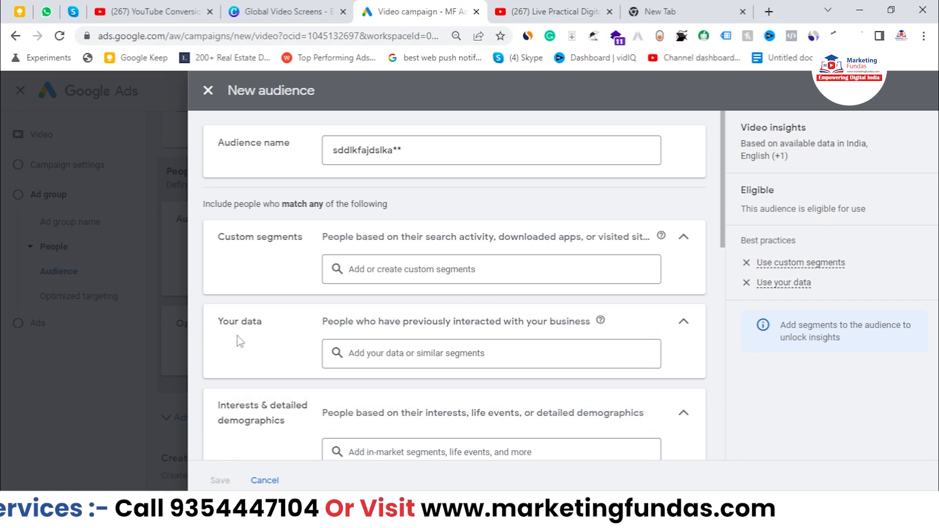
pyautogui.click(203, 101)
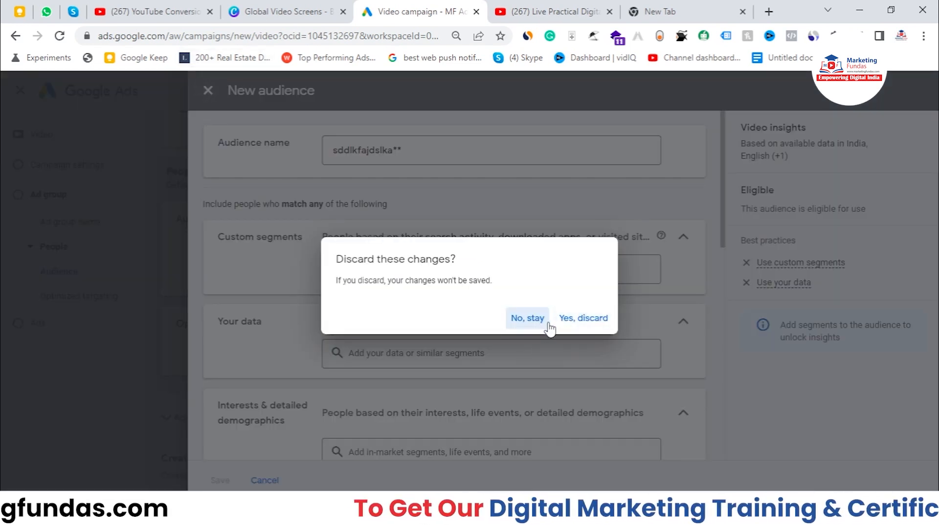
pyautogui.click(573, 330)
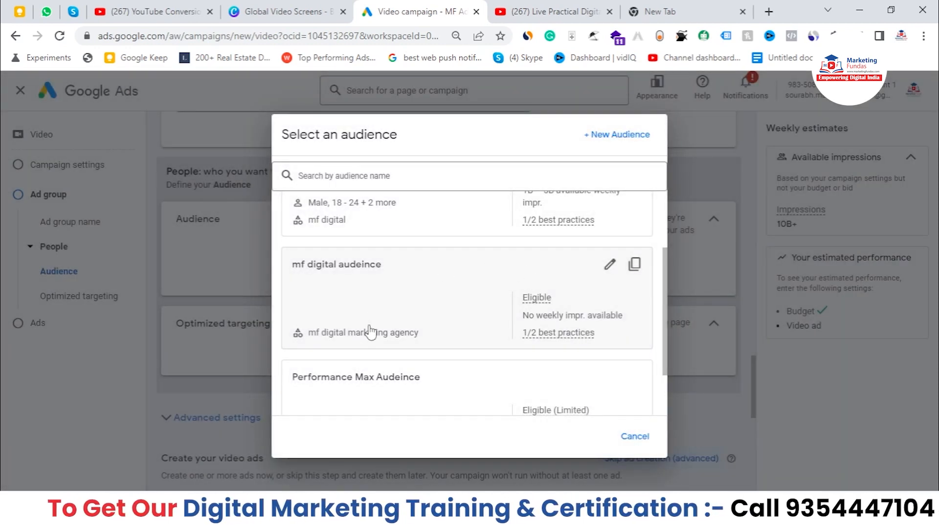
pyautogui.scroll(2, 370, 331)
pyautogui.scroll(-3, 371, 333)
pyautogui.scroll(3, 469, 325)
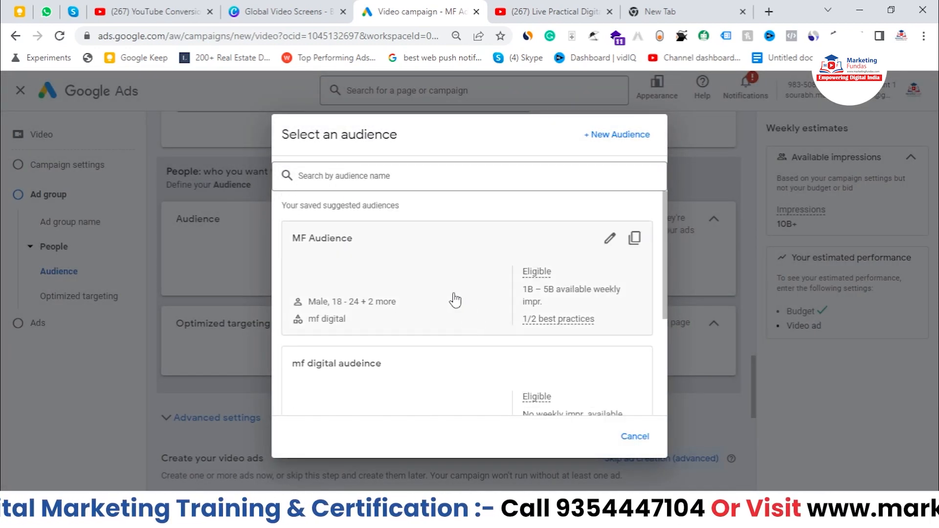
pyautogui.click(437, 272)
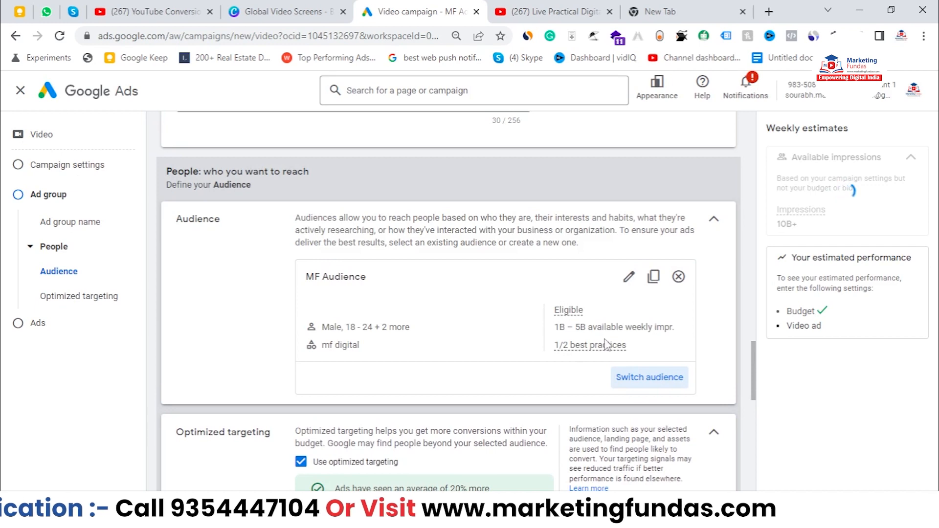
# Step: Examine the Optimized targeting setting and its note on conversions below the selected audience
pyautogui.scroll(-1, 412, 368)
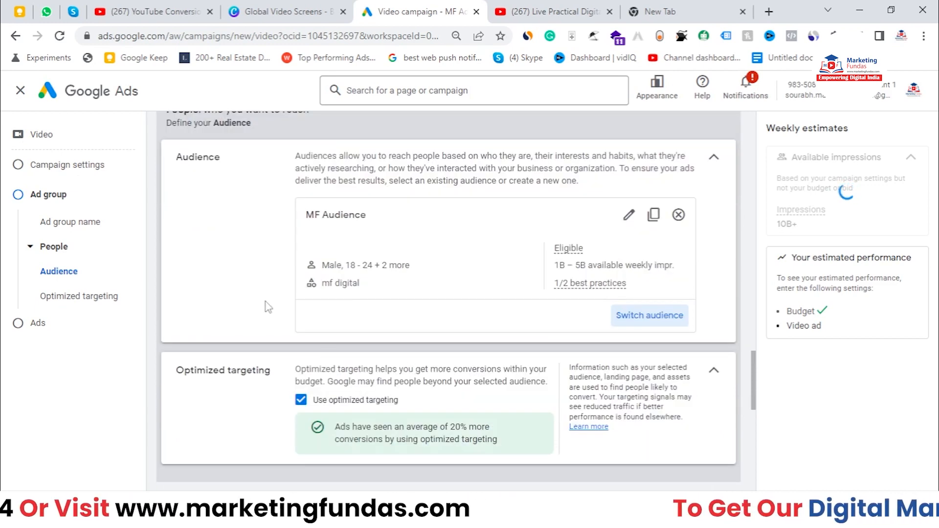
pyautogui.scroll(-2, 428, 279)
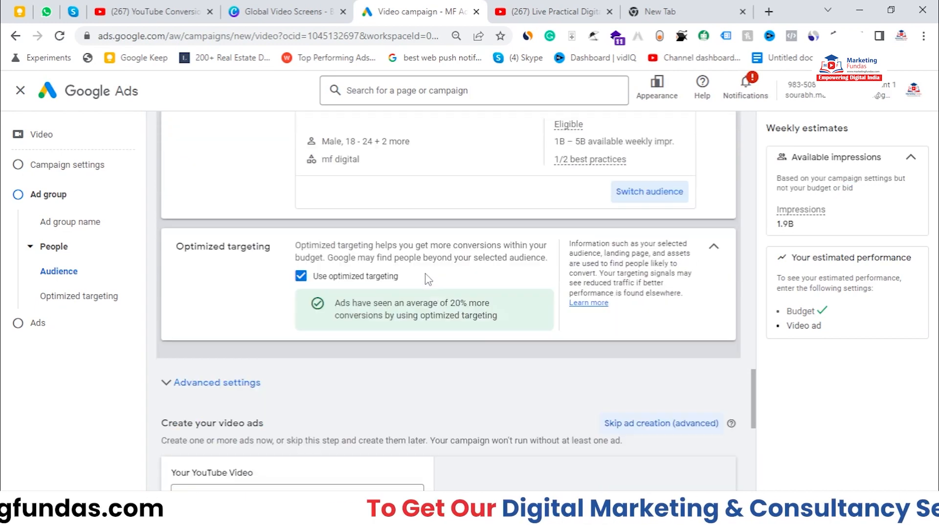
pyautogui.moveTo(172, 246); pyautogui.dragTo(273, 255)
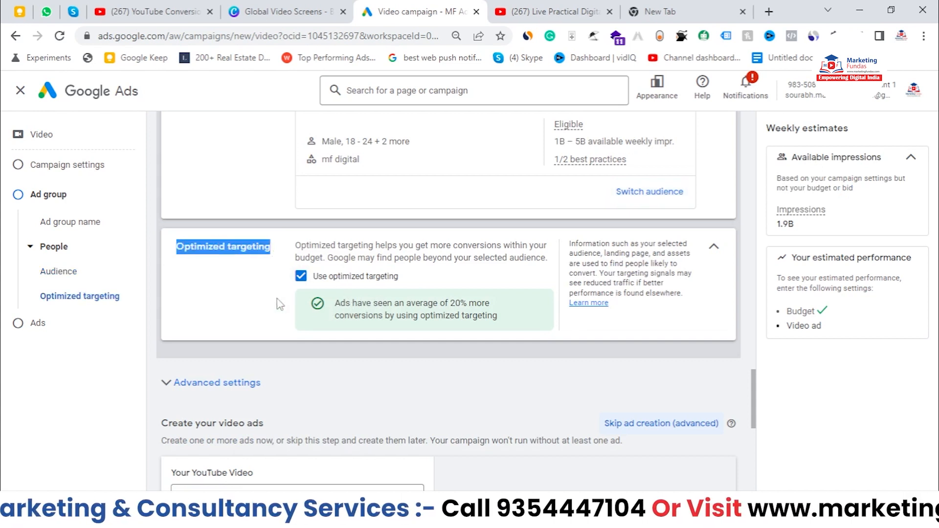
pyautogui.scroll(-1, 343, 245)
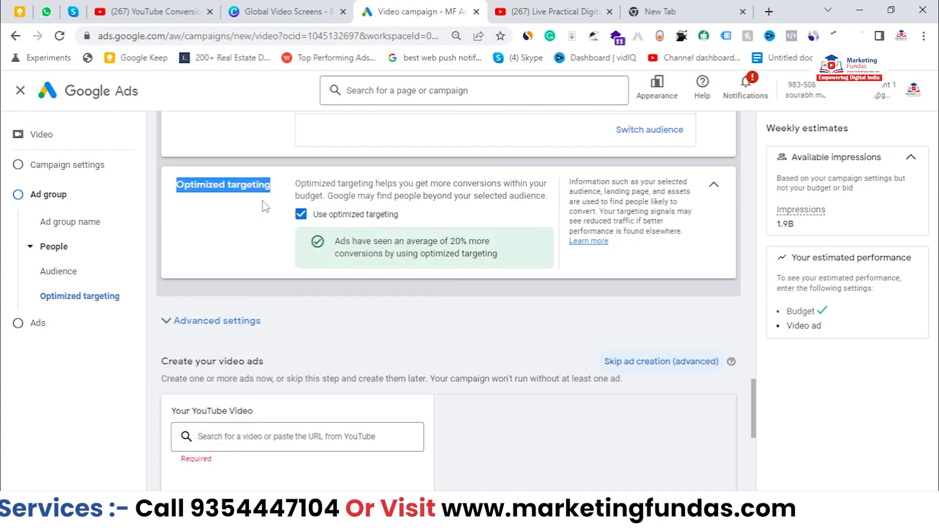
pyautogui.moveTo(335, 242); pyautogui.dragTo(505, 264)
pyautogui.click(531, 303)
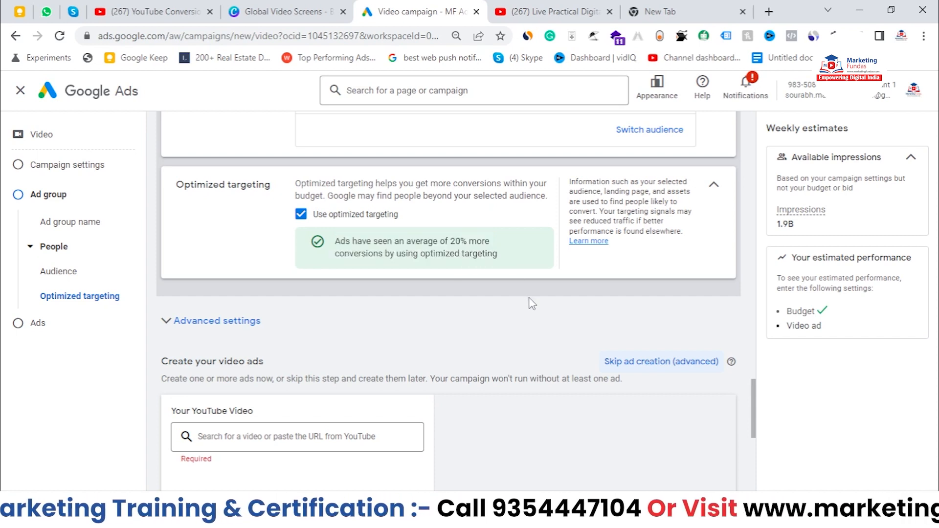
# Step: Examine the content targeting notice in the ad group's Advanced settings and collapse the section again
pyautogui.click(330, 320)
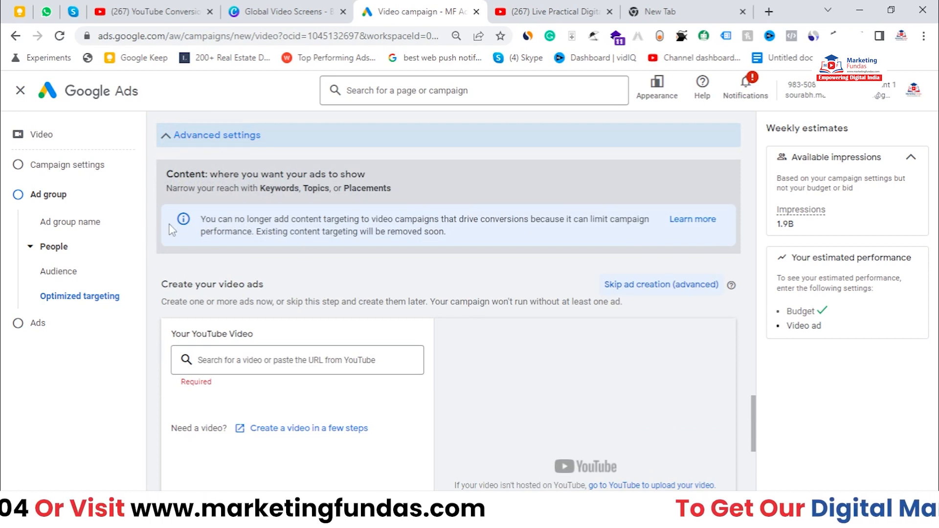
pyautogui.moveTo(261, 189); pyautogui.dragTo(402, 191)
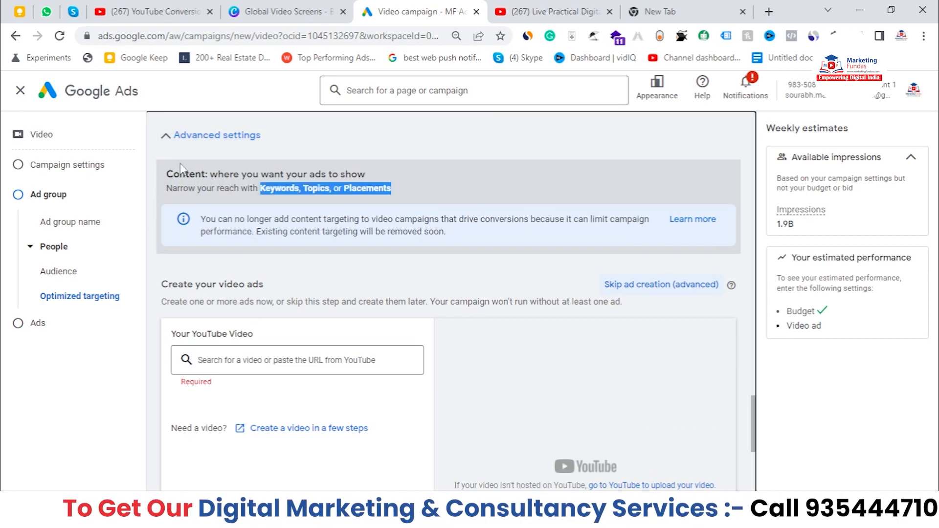
pyautogui.click(169, 142)
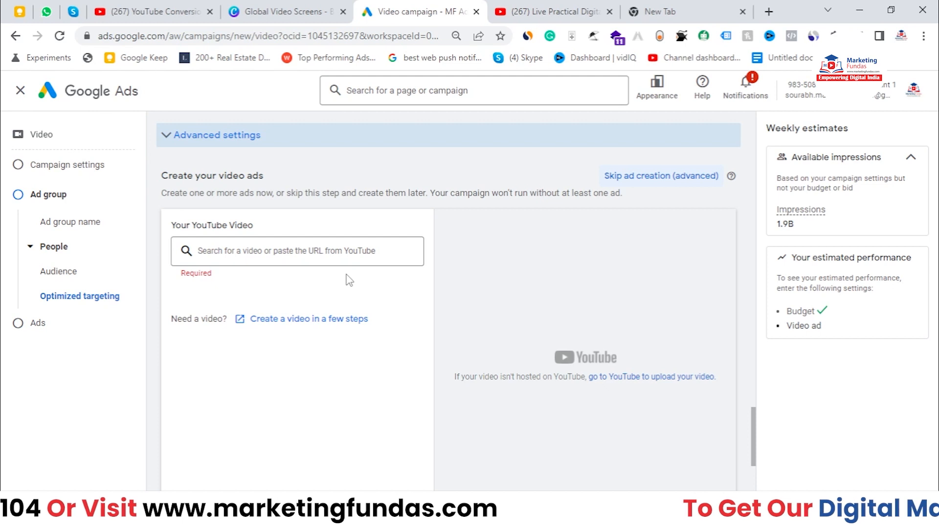
# Step: Copy the URL of the Live Practical Digital Marketing Online Course video from YouTube for use in the video ad
pyautogui.click(329, 246)
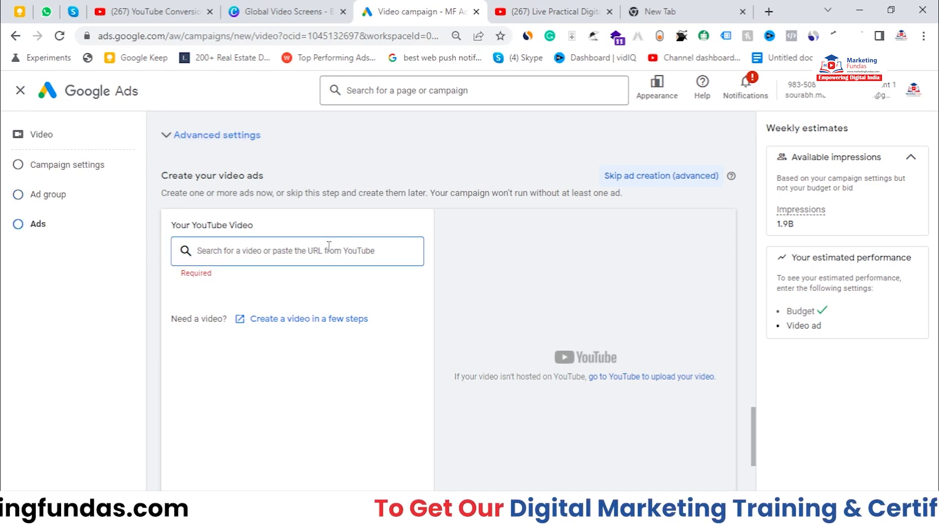
pyautogui.moveTo(161, 177); pyautogui.dragTo(298, 175)
pyautogui.click(254, 251)
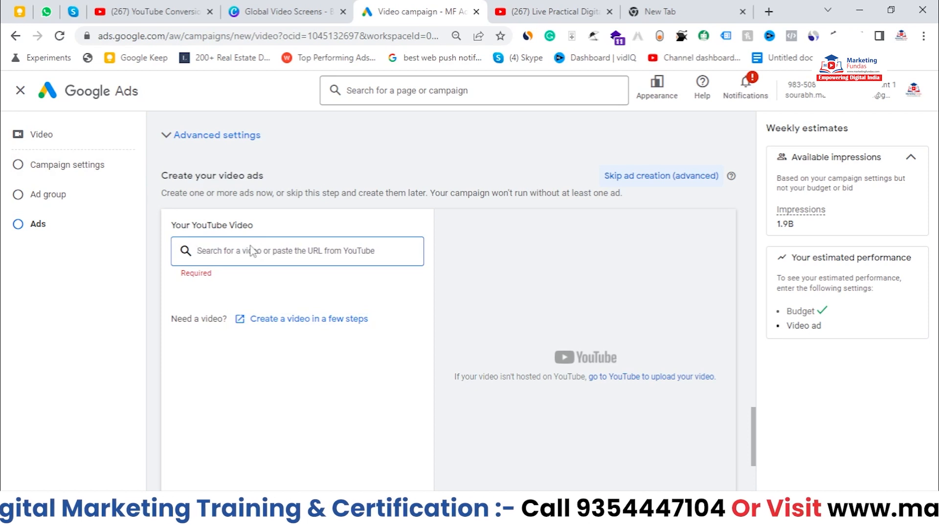
pyautogui.click(528, 10)
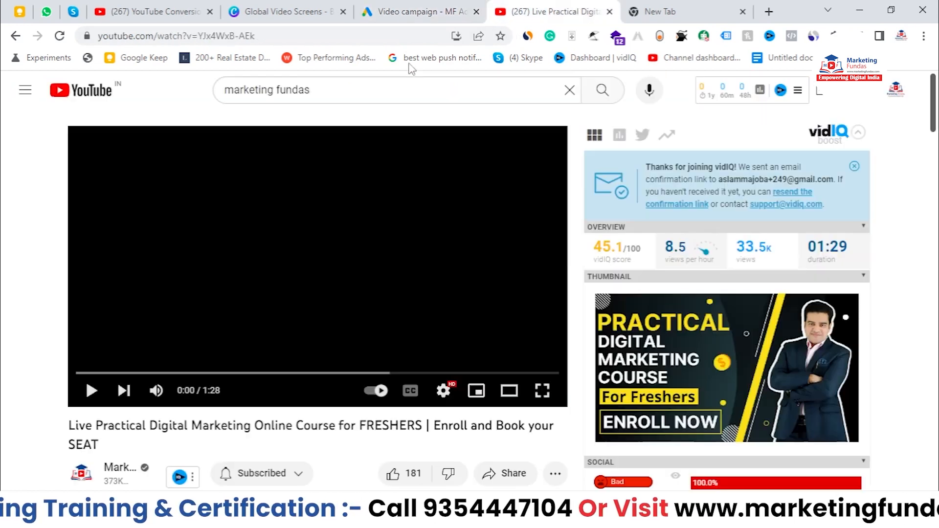
pyautogui.click(122, 38)
pyautogui.rightClick(122, 39)
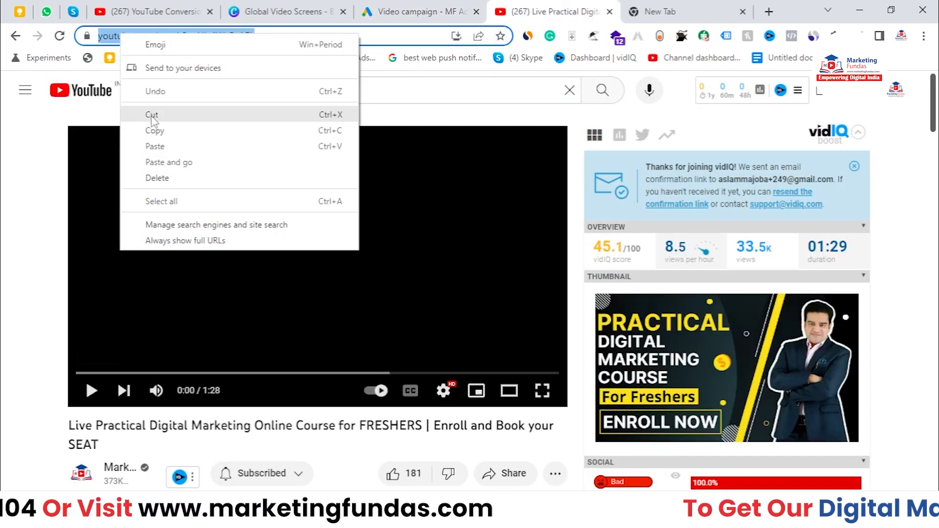
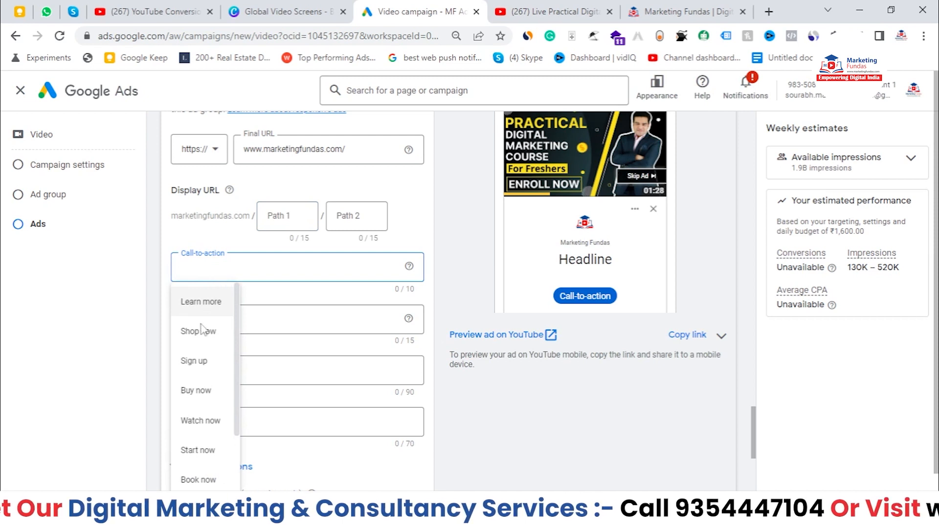
# Step: Review the available call-to-action options and set the ad's call-to-action to Learn more
pyautogui.scroll(-3, 200, 355)
pyautogui.scroll(3, 200, 355)
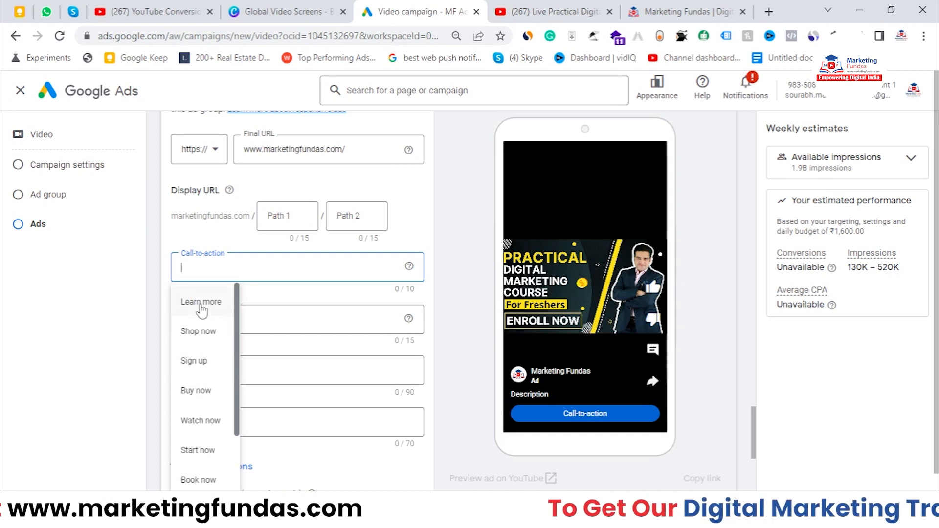
pyautogui.scroll(-4, 200, 399)
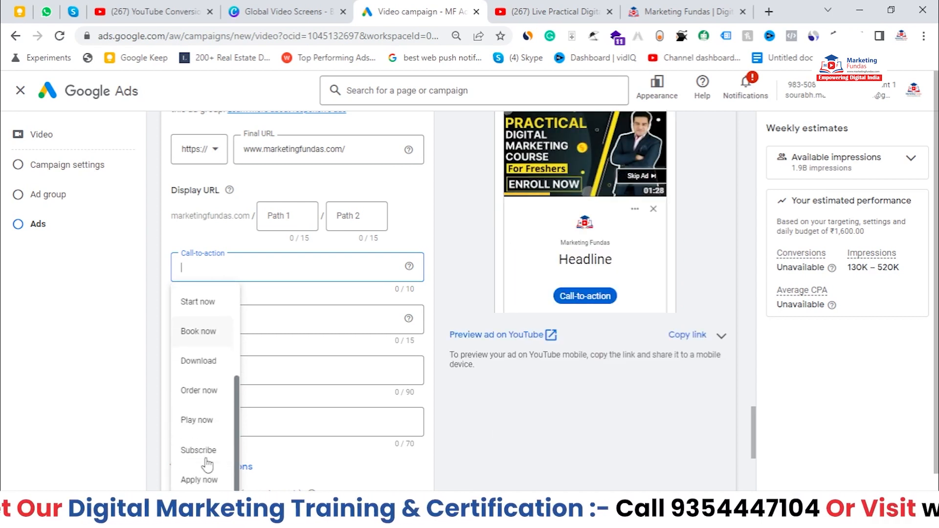
pyautogui.scroll(4, 196, 392)
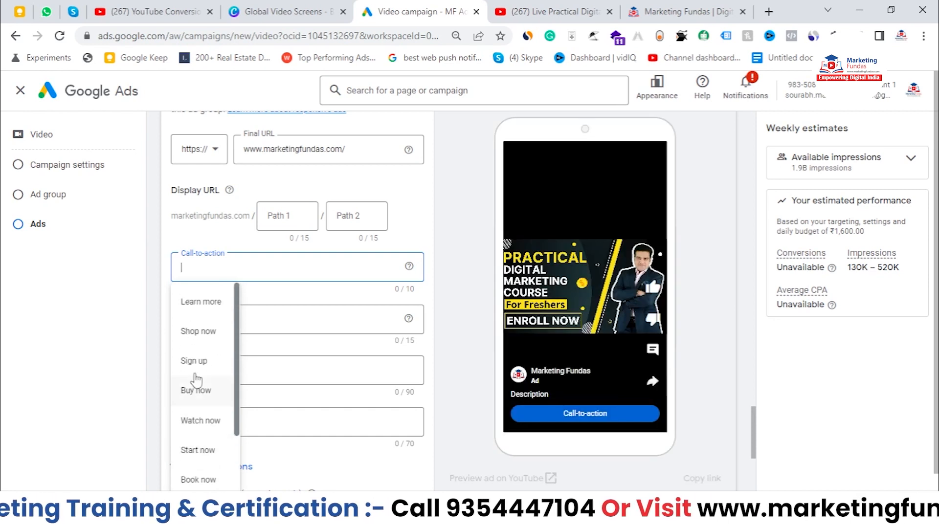
pyautogui.click(192, 301)
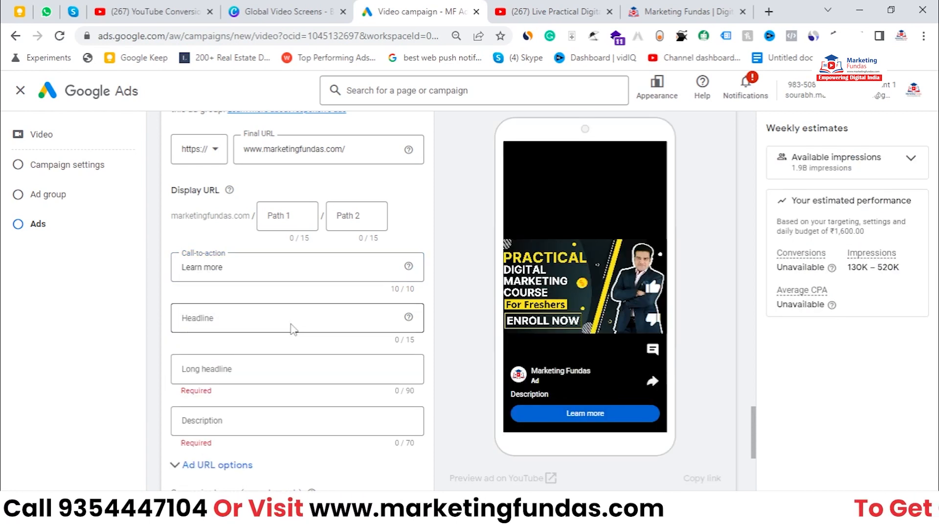
# Step: Enter "Best DM Course" as the ad's headline
pyautogui.click(292, 329)
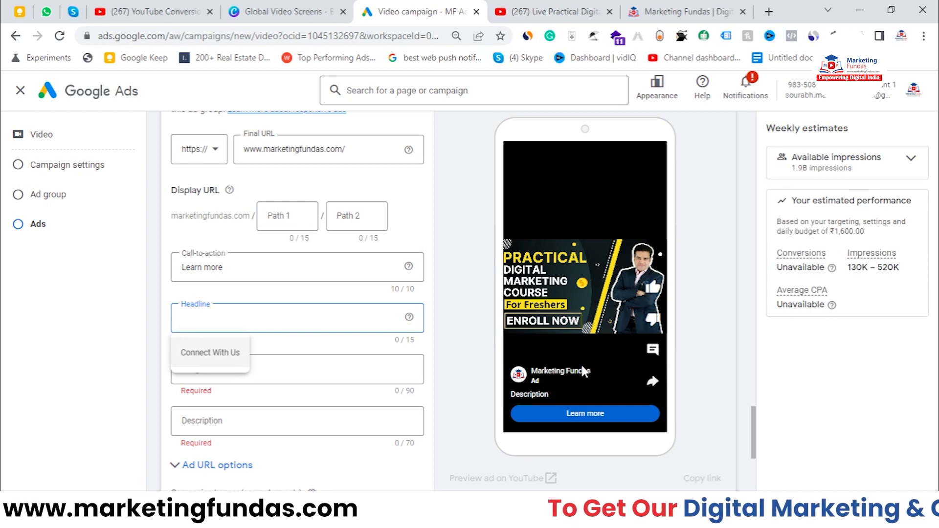
pyautogui.write('*')
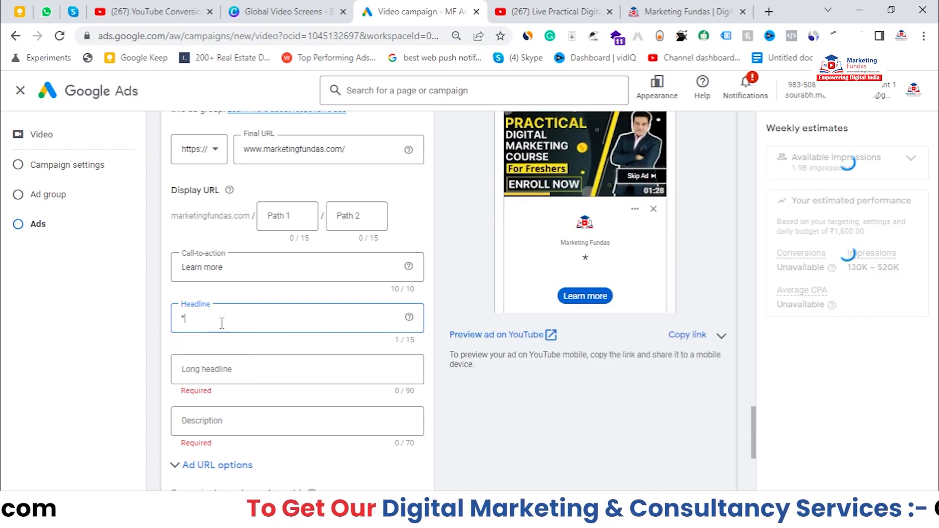
pyautogui.moveTo(251, 323); pyautogui.dragTo(152, 328)
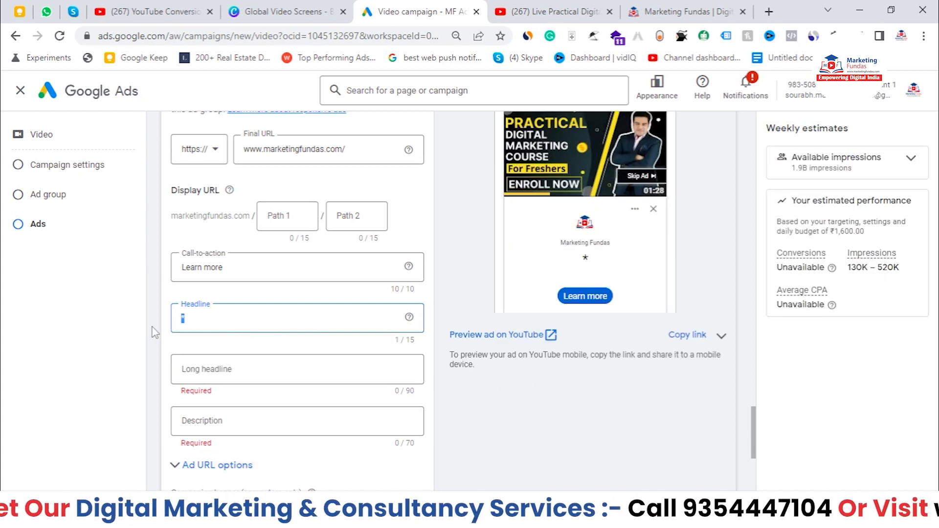
pyautogui.write('B')
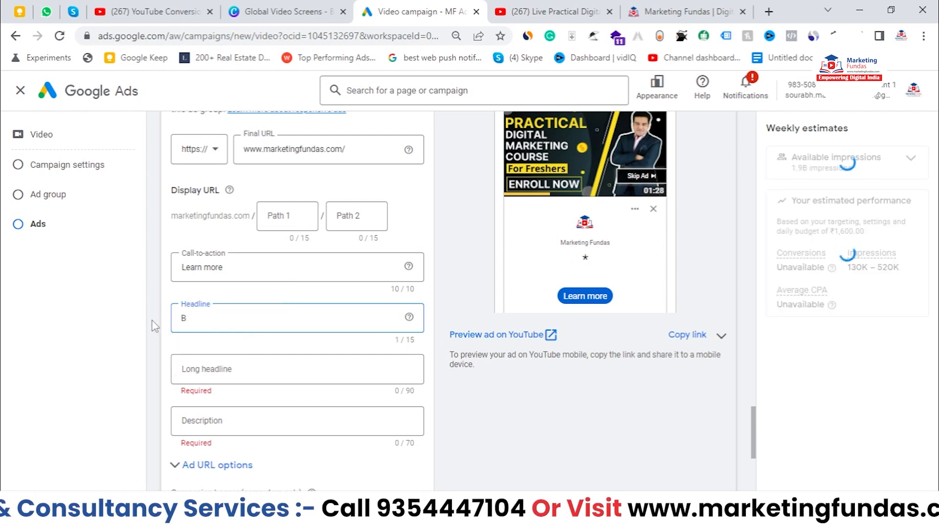
pyautogui.write('est DM Cou')
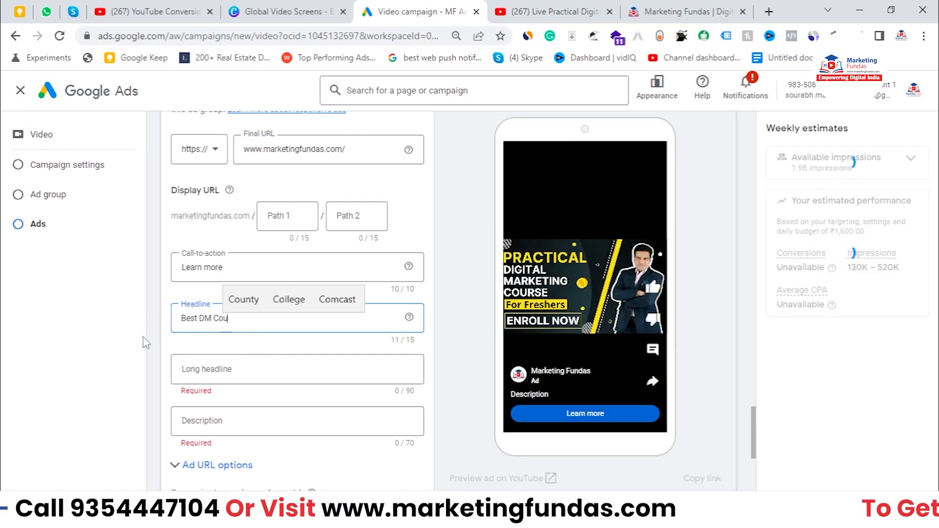
pyautogui.write('rse')
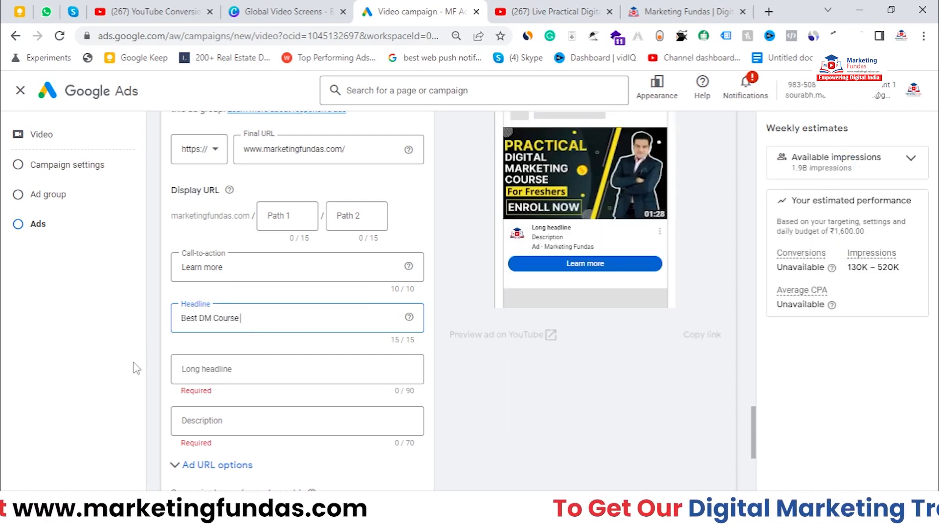
pyautogui.press('BackSpace')
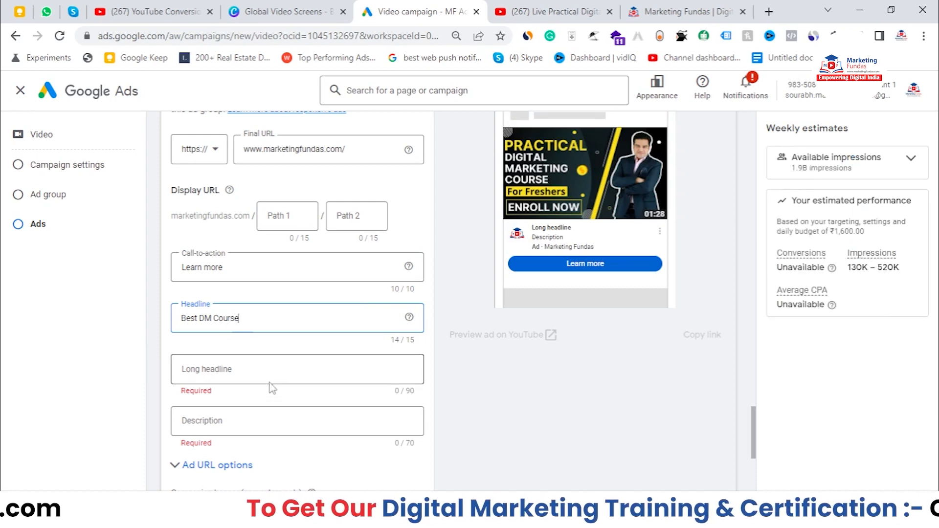
# Step: Copy the sentence beginning "Marketing Fundas is a leading digital marketing agency in India" from the company website for the ad's long headline
pyautogui.click(275, 367)
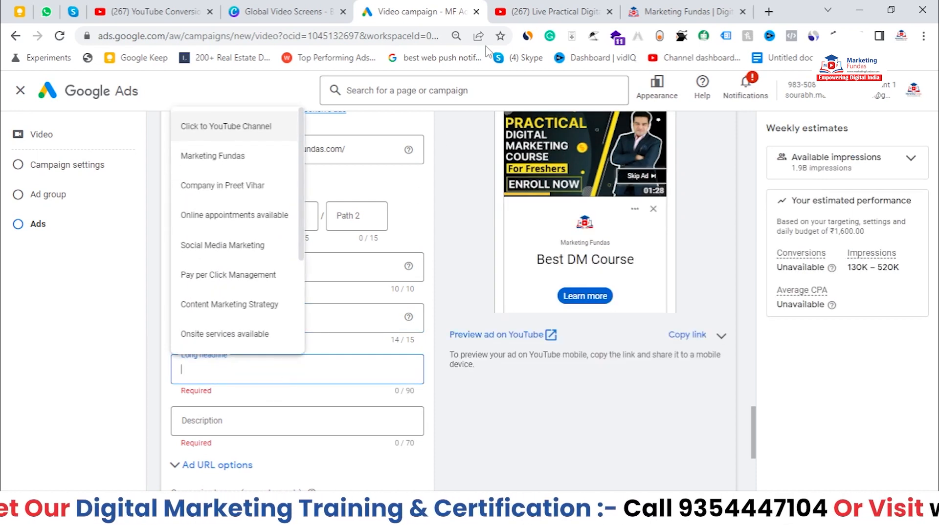
pyautogui.click(651, 7)
pyautogui.scroll(-5, 451, 269)
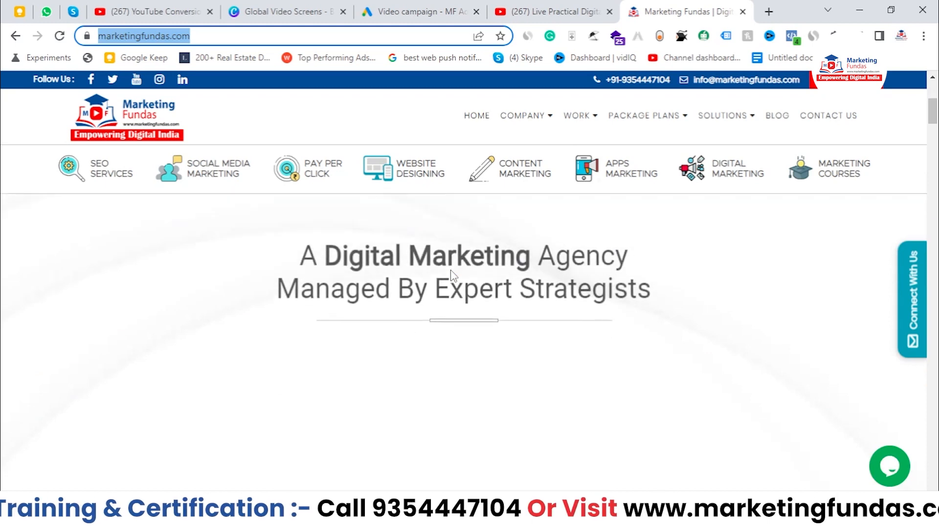
pyautogui.scroll(-1, 262, 357)
pyautogui.moveTo(51, 274); pyautogui.dragTo(710, 286)
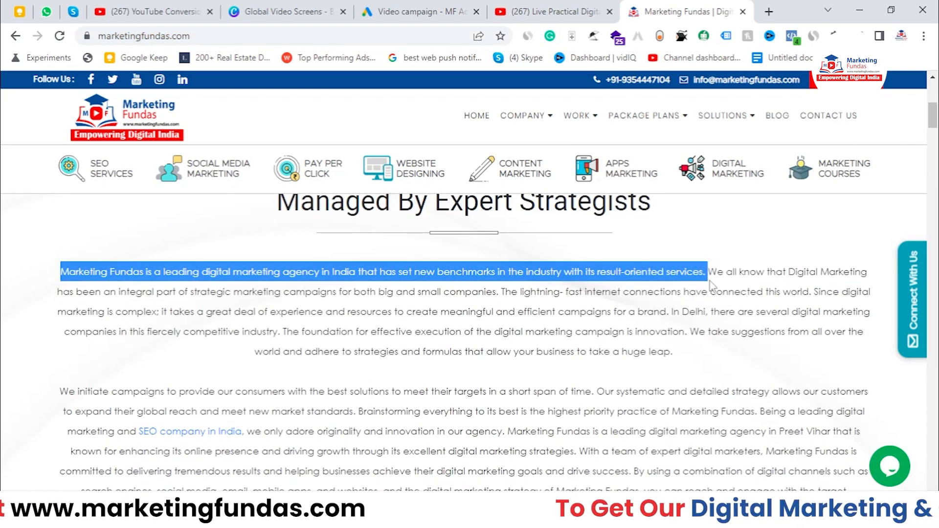
pyautogui.rightClick(687, 286)
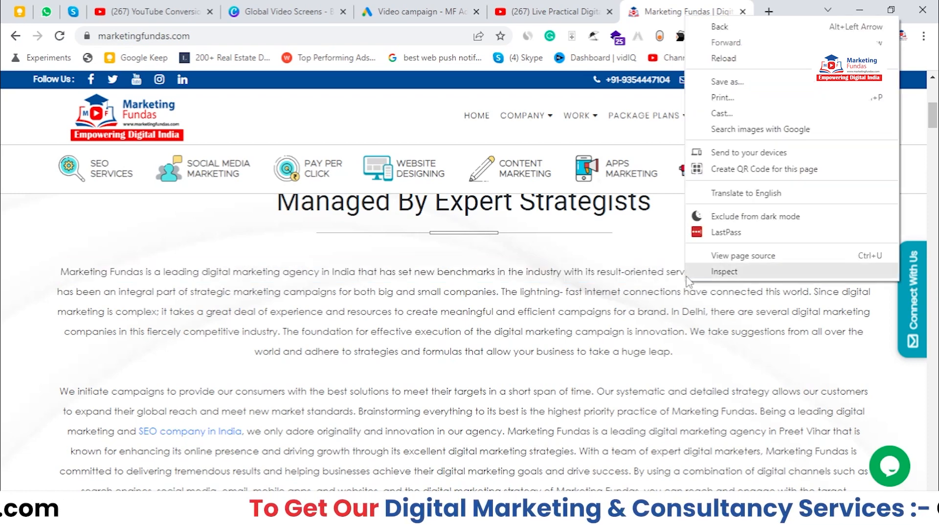
pyautogui.press('Escape')
pyautogui.moveTo(706, 277); pyautogui.dragTo(42, 280)
pyautogui.rightClick(92, 269)
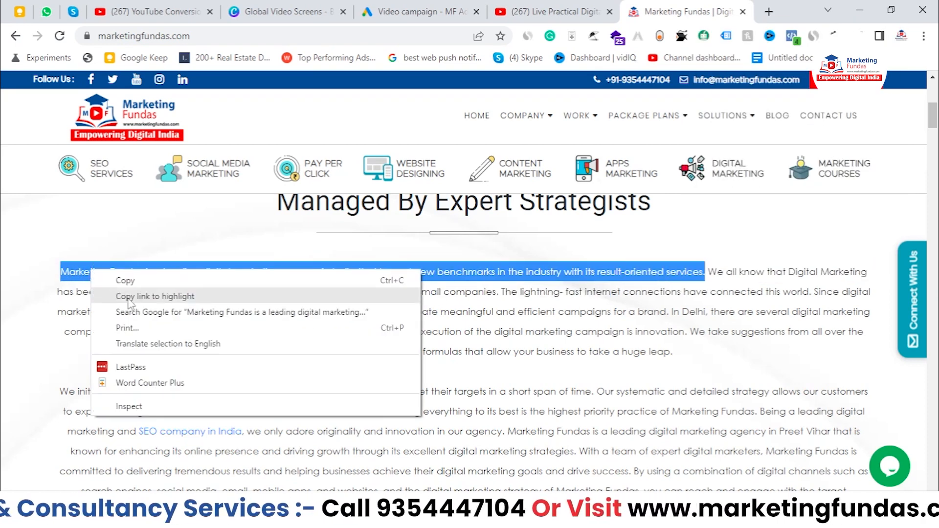
pyautogui.click(147, 287)
# Step: Paste the copied sentence as the ad's long headline and trim it to 90 characters, ending at "set new benchmark"
pyautogui.click(421, 11)
pyautogui.rightClick(309, 376)
pyautogui.click(343, 229)
pyautogui.moveTo(301, 370); pyautogui.dragTo(438, 370)
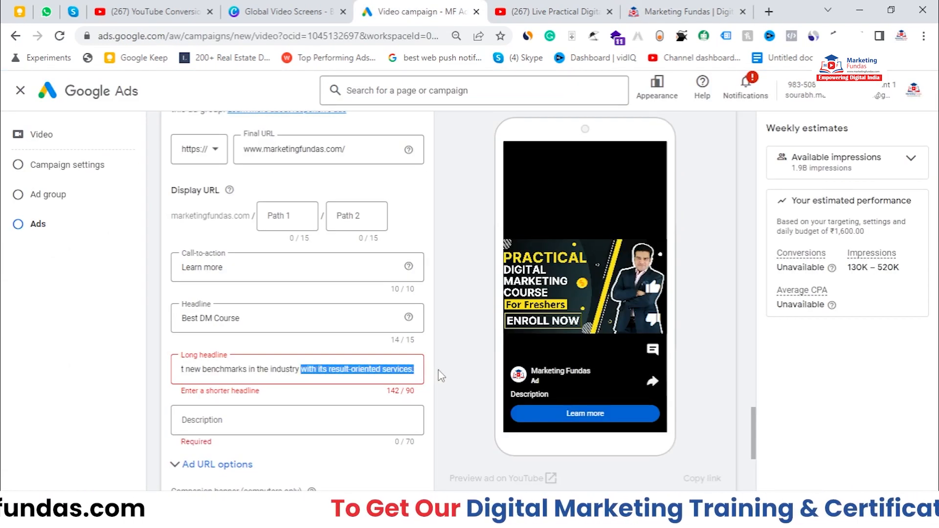
pyautogui.press('BackSpace')
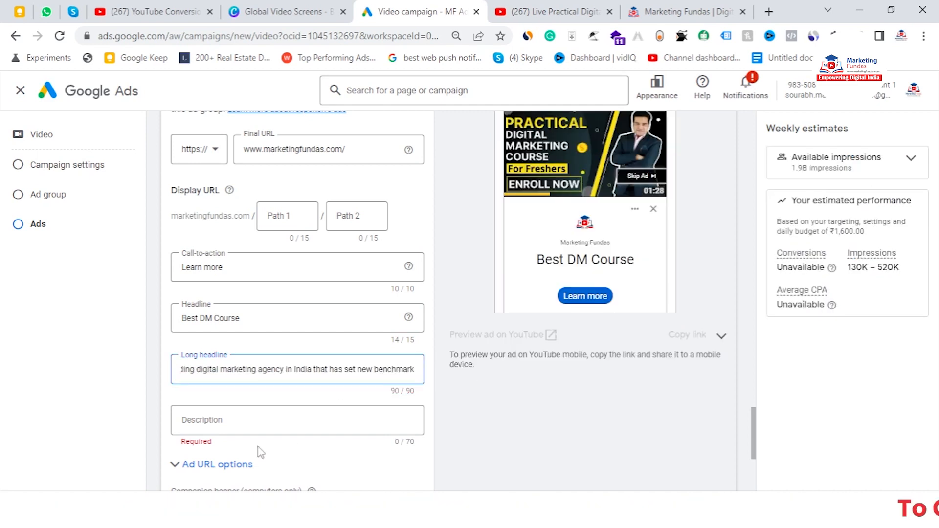
# Step: Copy the heading "Managed By Expert Strategists" from the company website for the ad's description
pyautogui.click(281, 420)
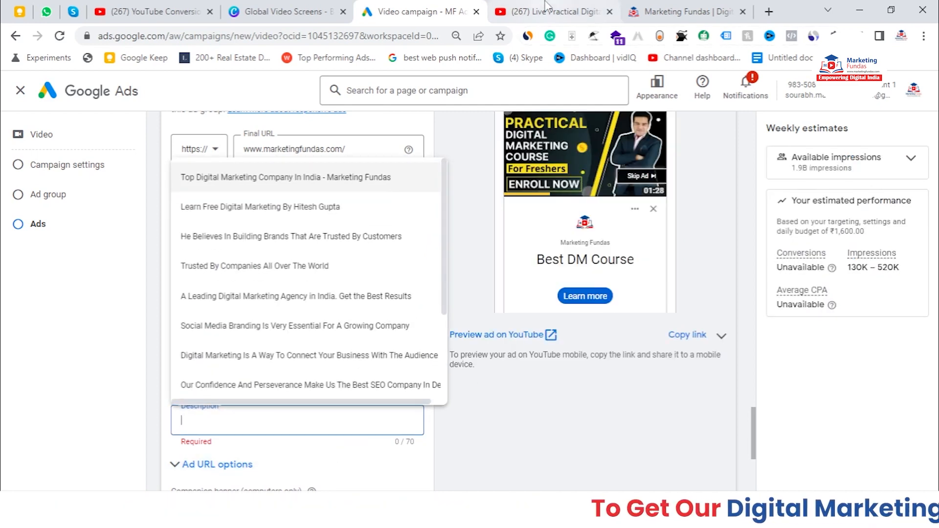
pyautogui.click(685, 11)
pyautogui.scroll(2, 307, 221)
pyautogui.scroll(-1, 306, 221)
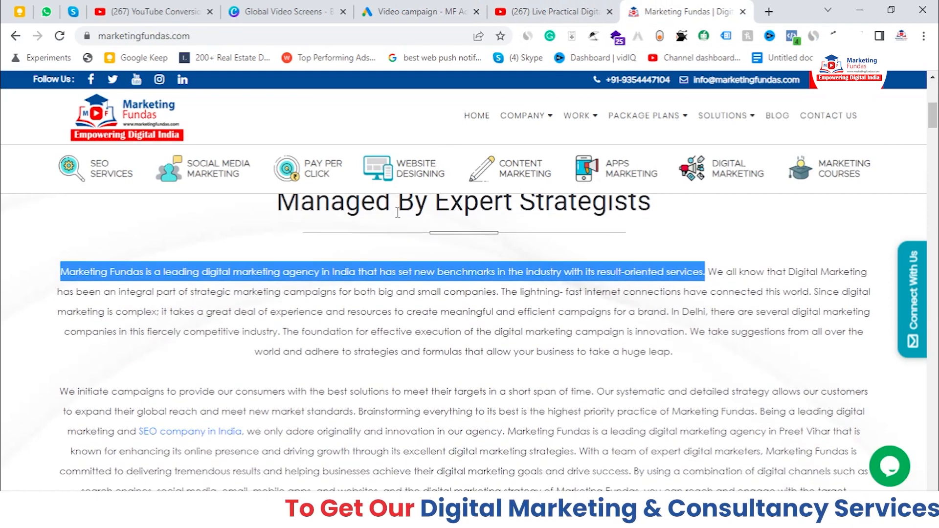
pyautogui.tripleClick(397, 212)
pyautogui.rightClick(397, 211)
pyautogui.click(430, 221)
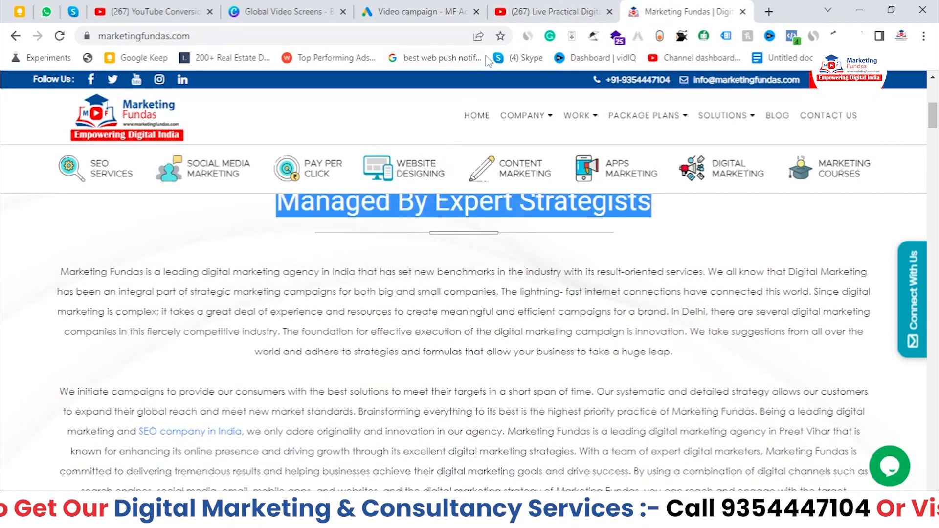
# Step: Try the copied website heading as the ad's description and clear the field again
pyautogui.click(424, 10)
pyautogui.rightClick(303, 433)
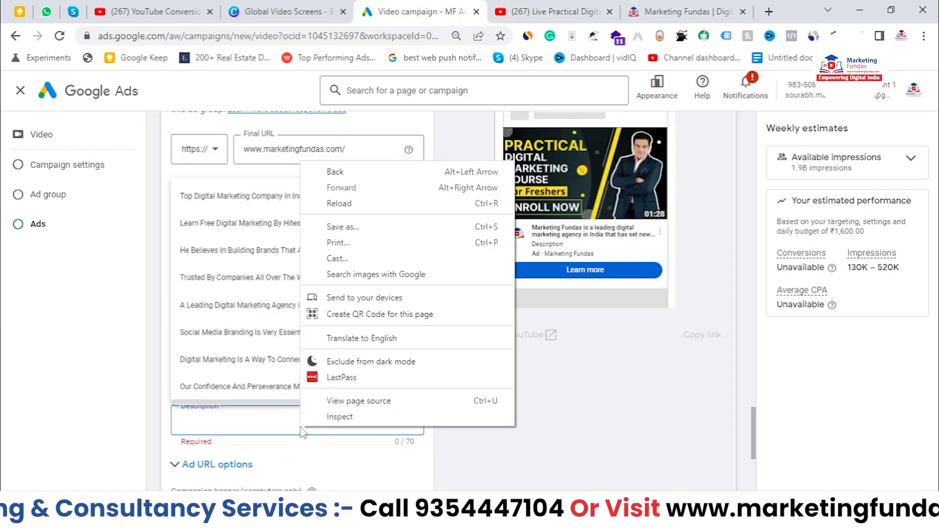
pyautogui.click(218, 419)
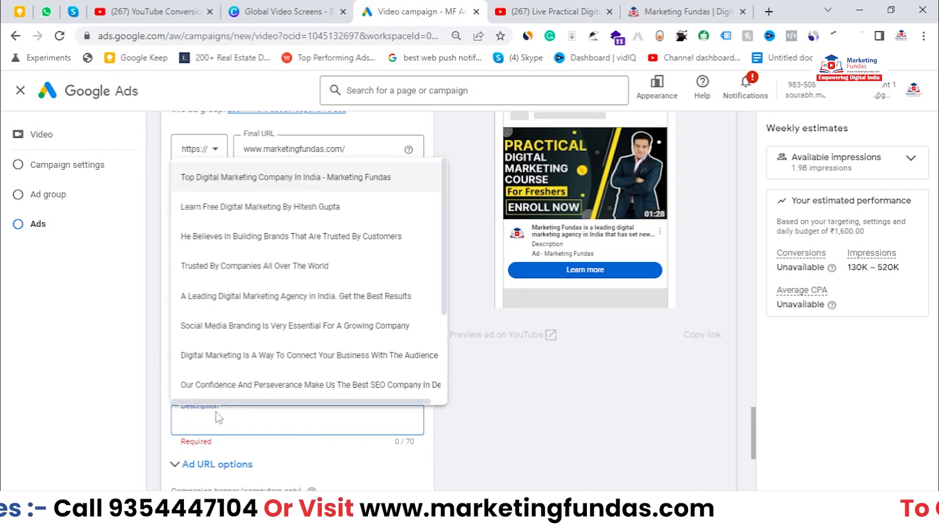
pyautogui.rightClick(245, 420)
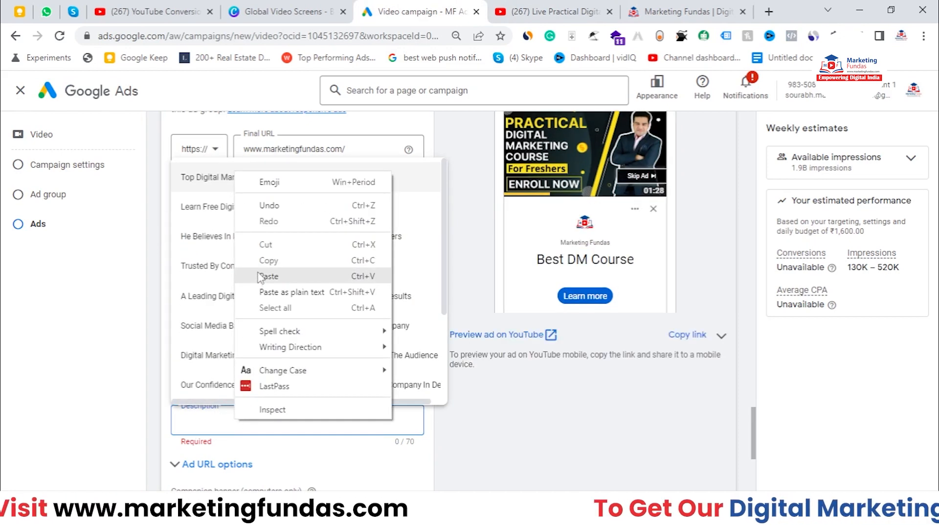
pyautogui.click(259, 277)
pyautogui.moveTo(293, 421); pyautogui.dragTo(141, 437)
pyautogui.press('BackSpace')
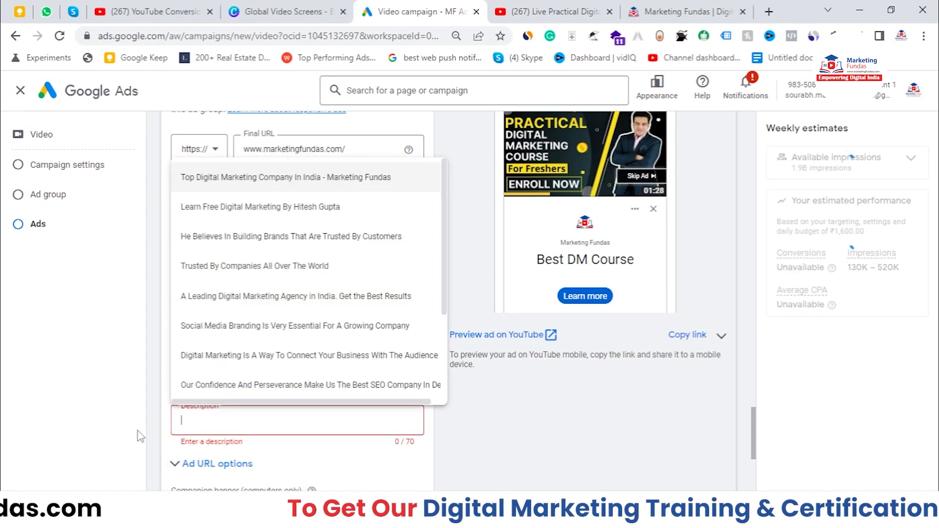
# Step: Set the ad's description to the suggestion "Top Digital Marketing Company In India - Marketing Fundas"
pyautogui.click(274, 177)
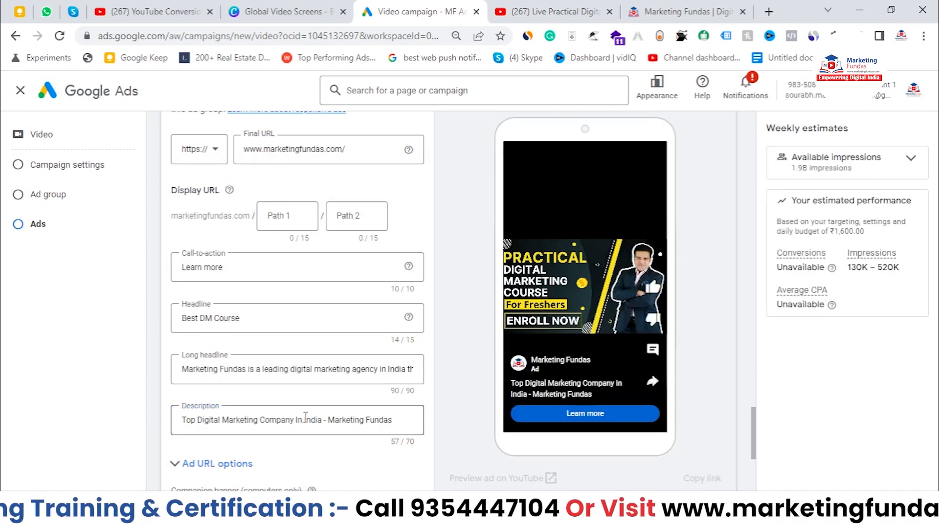
pyautogui.scroll(-5, 294, 453)
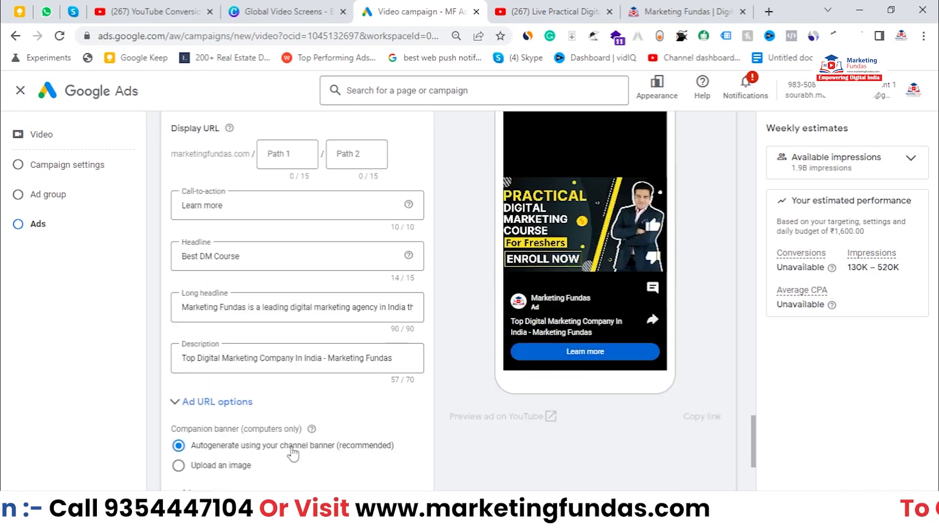
pyautogui.scroll(3, 220, 343)
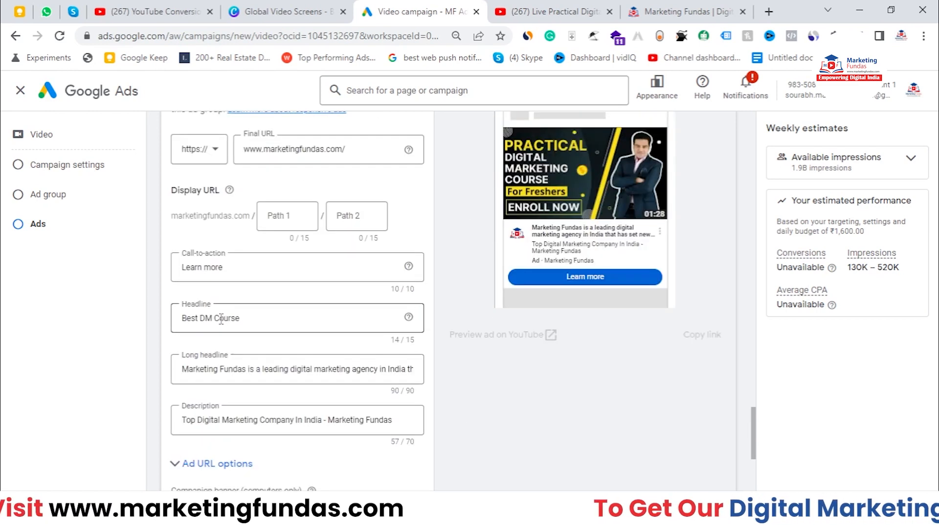
# Step: Preview the video ad as it appears on mobile, computer and TV screens
pyautogui.scroll(3, 543, 304)
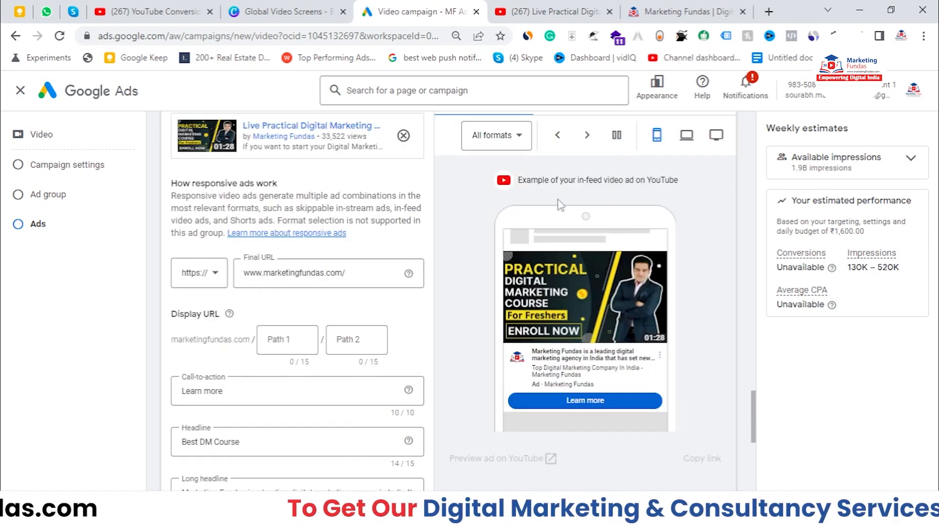
pyautogui.click(687, 135)
pyautogui.click(657, 137)
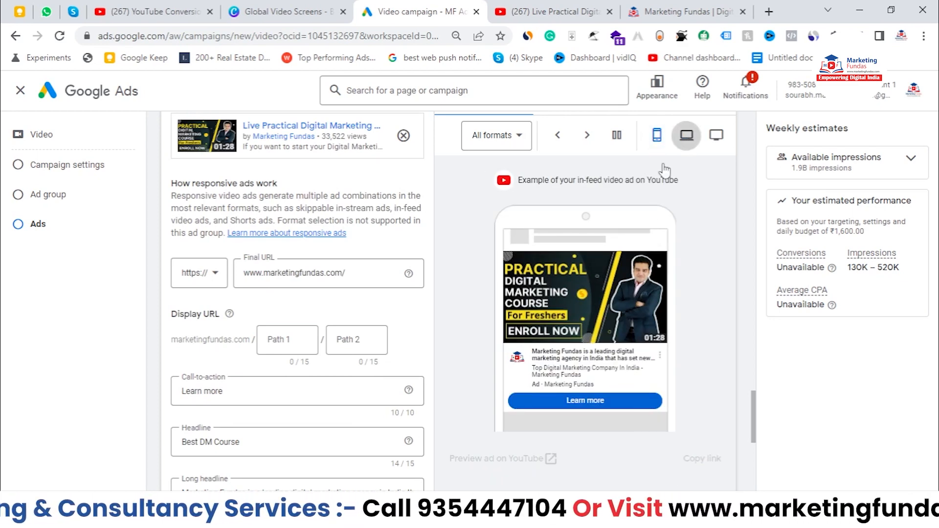
pyautogui.click(687, 135)
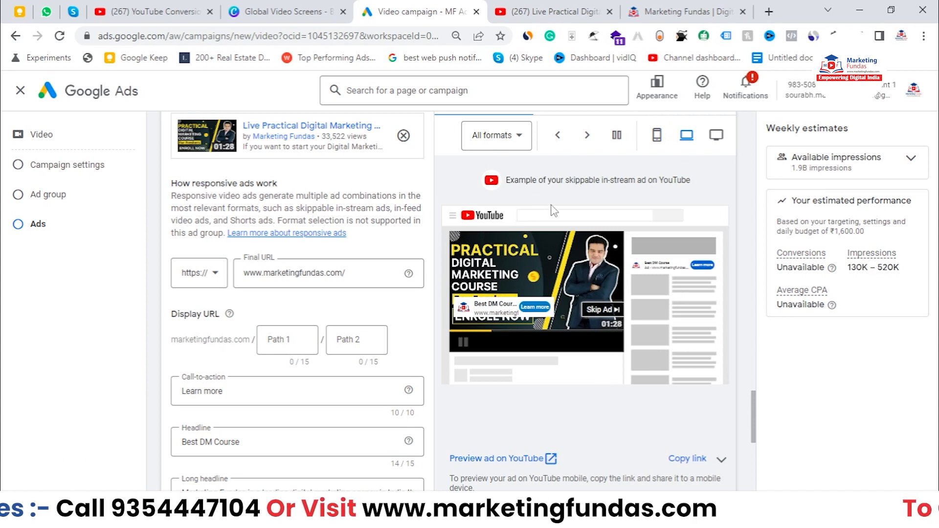
pyautogui.click(716, 135)
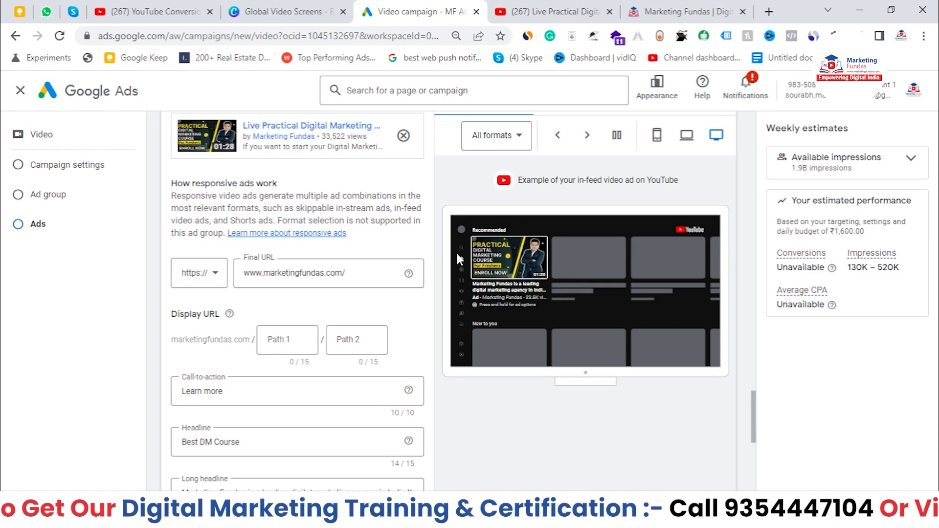
# Step: Examine the ad name and companion banner settings, and check the ad's computer preview for the banner placement
pyautogui.scroll(-6, 177, 362)
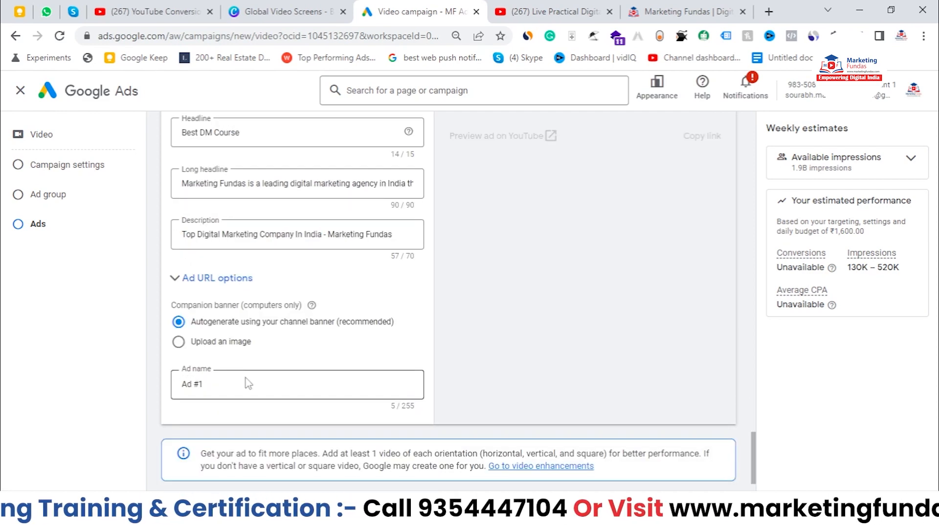
pyautogui.moveTo(206, 382); pyautogui.dragTo(184, 389)
pyautogui.click(268, 363)
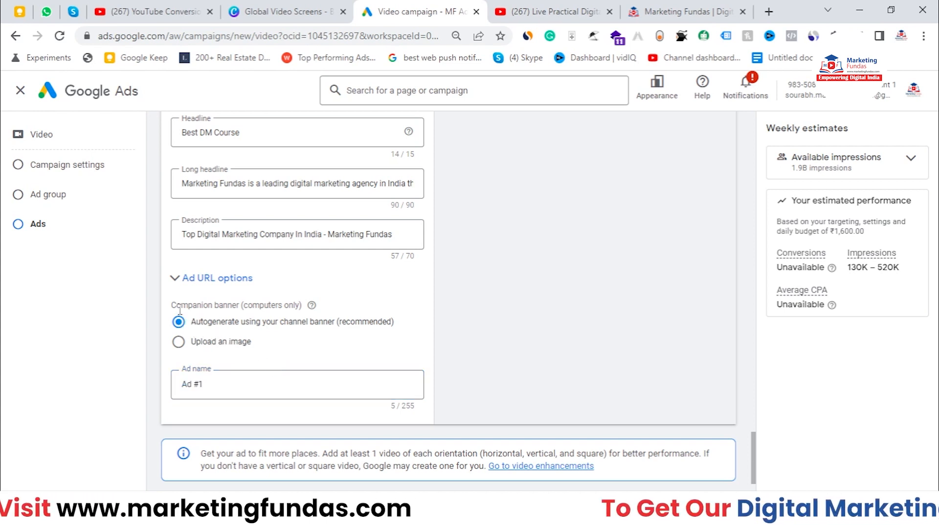
pyautogui.moveTo(177, 304); pyautogui.dragTo(235, 307)
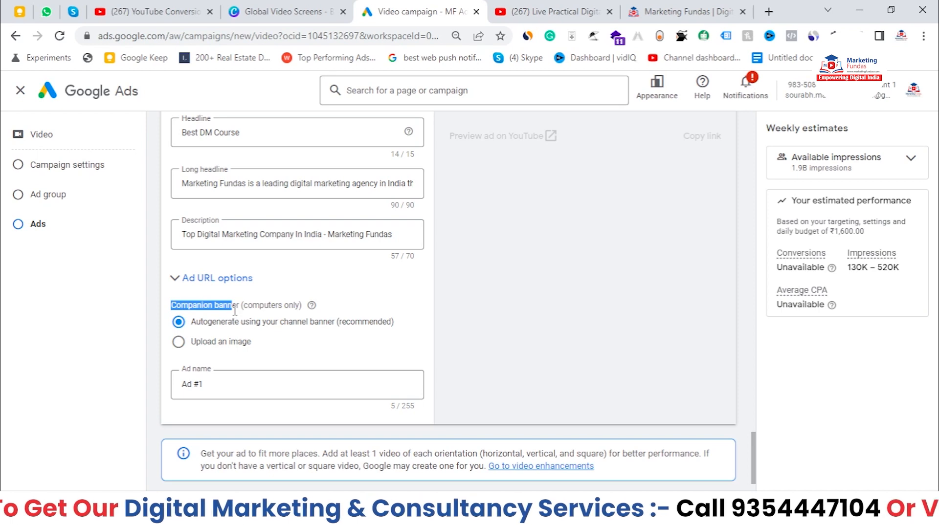
pyautogui.moveTo(244, 306); pyautogui.dragTo(376, 311)
pyautogui.scroll(6, 400, 357)
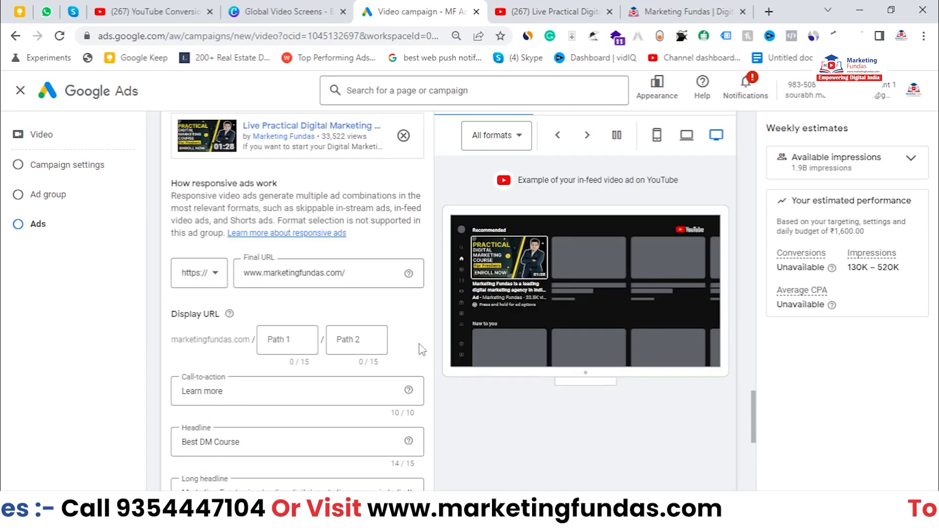
pyautogui.click(686, 135)
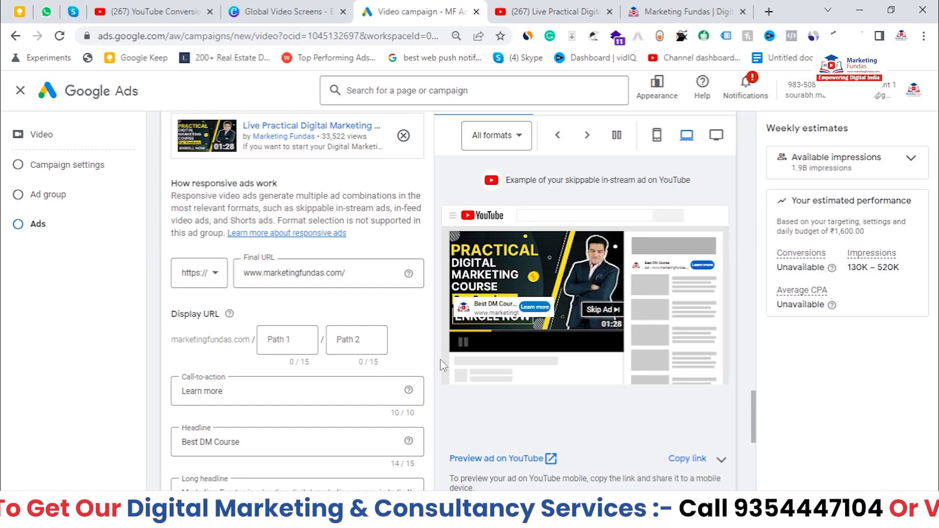
# Step: Set the companion banner to Upload an image and check the required image dimensions
pyautogui.scroll(-6, 439, 360)
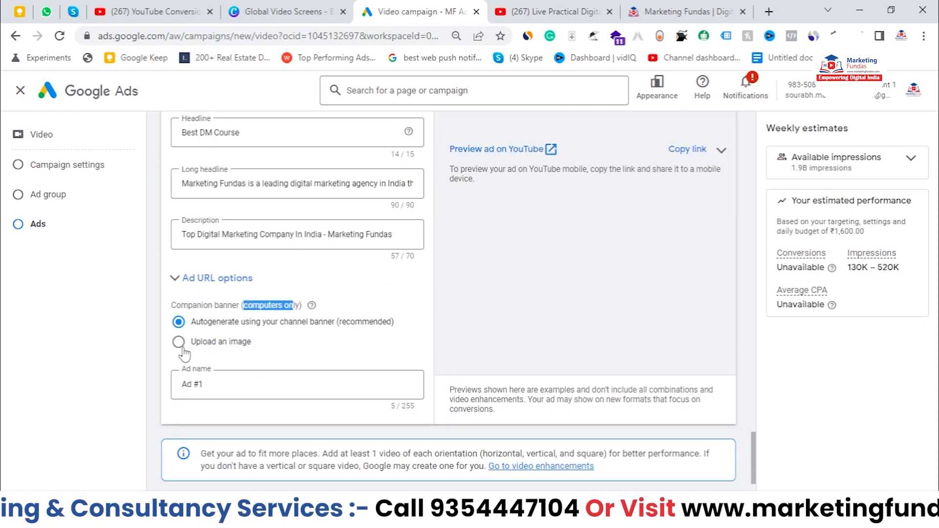
pyautogui.click(181, 345)
pyautogui.moveTo(219, 403); pyautogui.dragTo(274, 403)
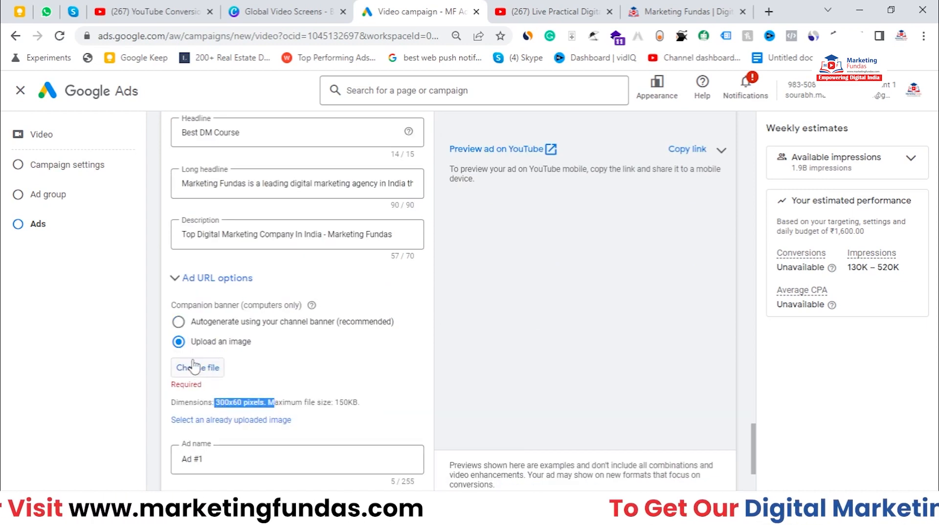
# Step: Set the companion banner to autogenerate using the channel banner, comparing it with the option to upload an image
pyautogui.click(178, 322)
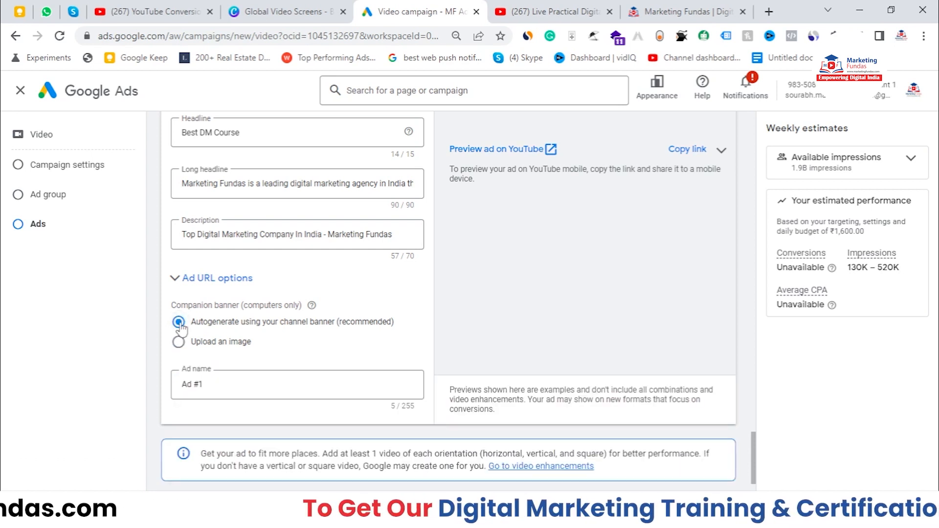
pyautogui.moveTo(186, 322); pyautogui.dragTo(338, 334)
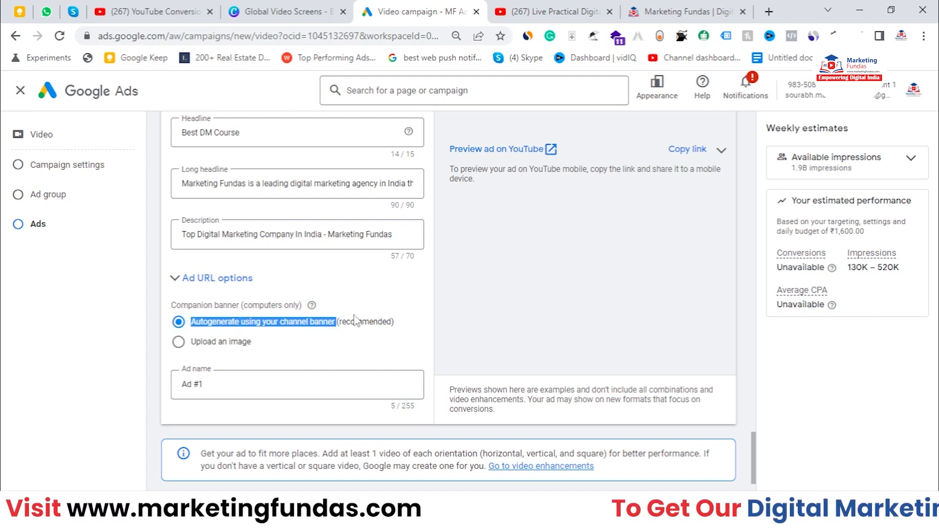
pyautogui.click(193, 343)
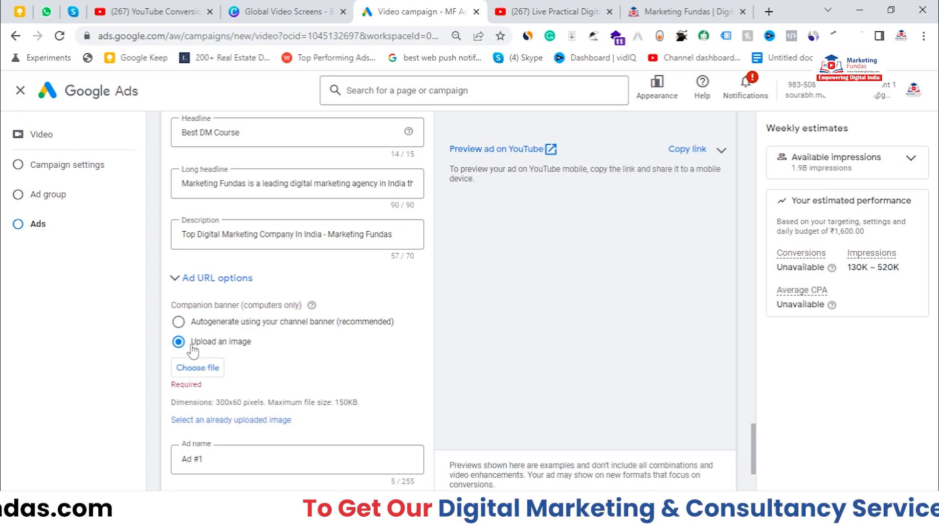
pyautogui.click(192, 325)
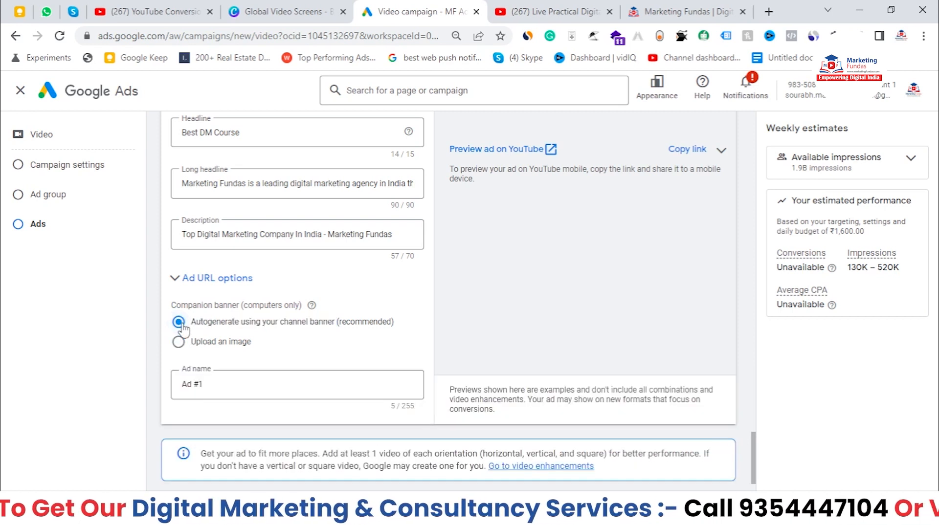
pyautogui.moveTo(192, 325); pyautogui.dragTo(392, 324)
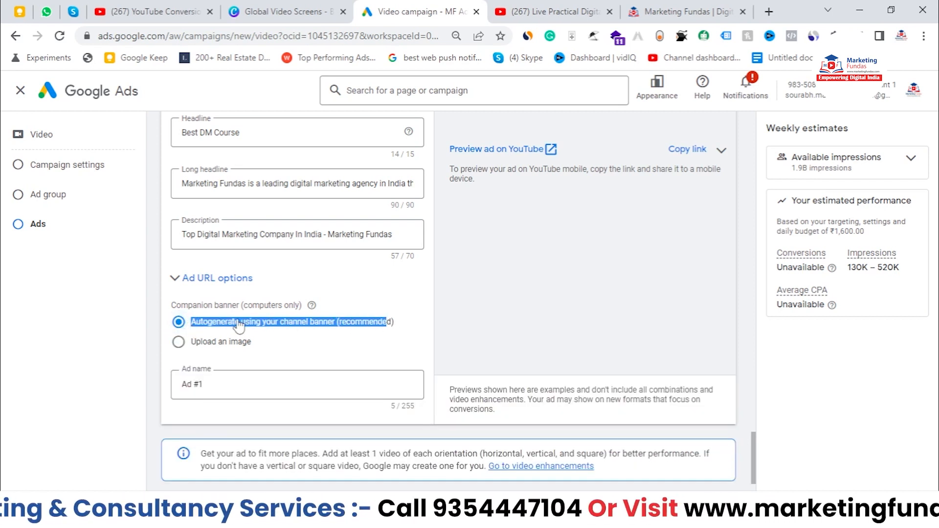
# Step: Expand the ad creation section and review the ad's entered details and the option for adding another video ad
pyautogui.scroll(-3, 223, 328)
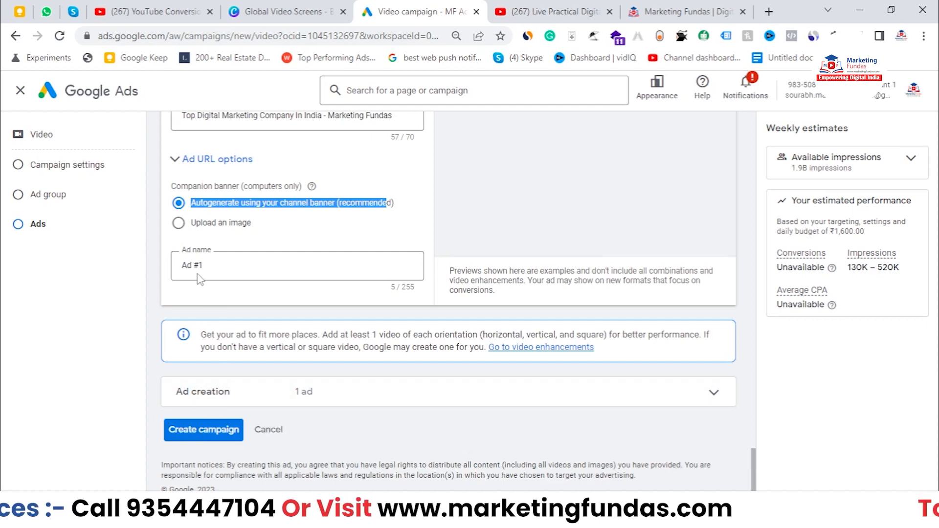
pyautogui.click(272, 394)
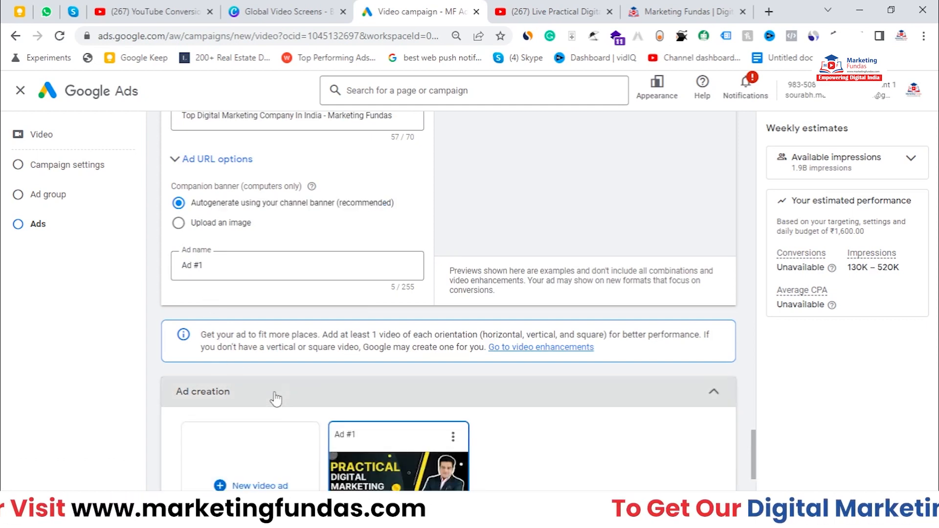
pyautogui.scroll(-3, 274, 396)
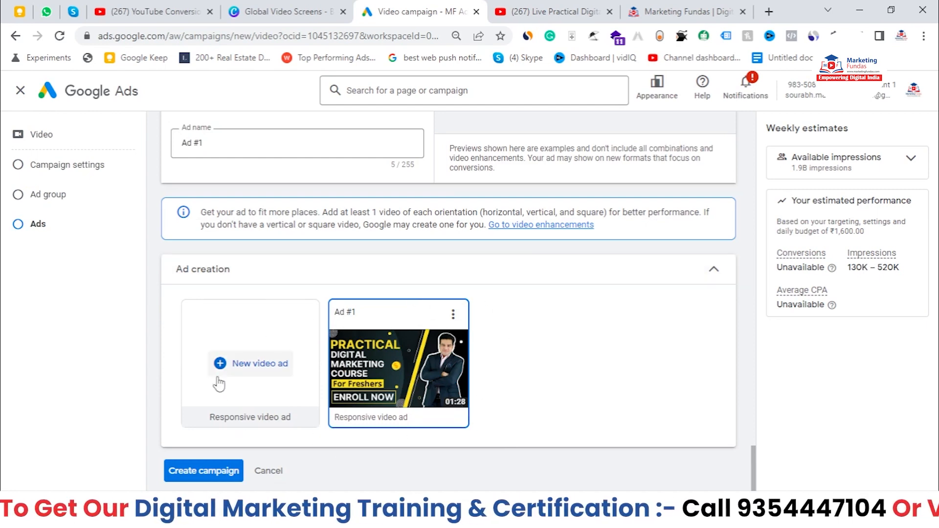
pyautogui.scroll(7, 269, 251)
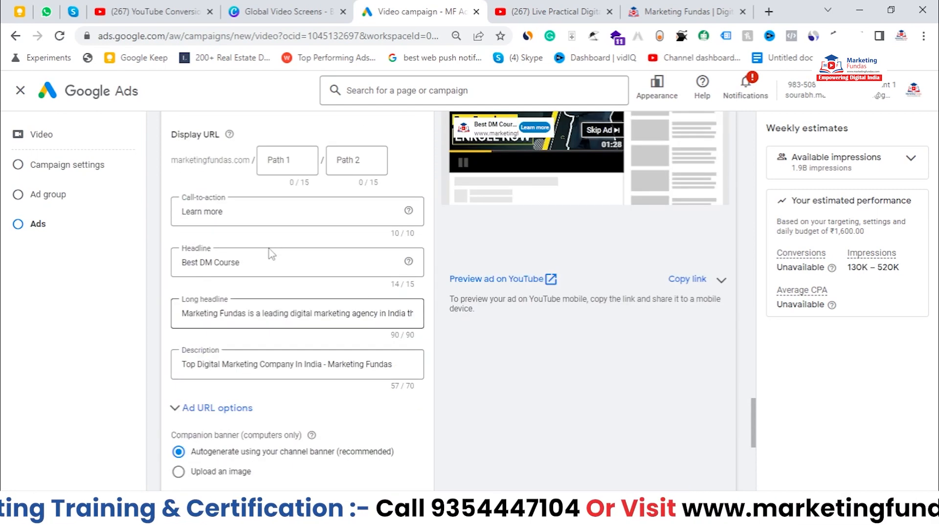
pyautogui.scroll(-6, 269, 253)
pyautogui.scroll(-2, 269, 253)
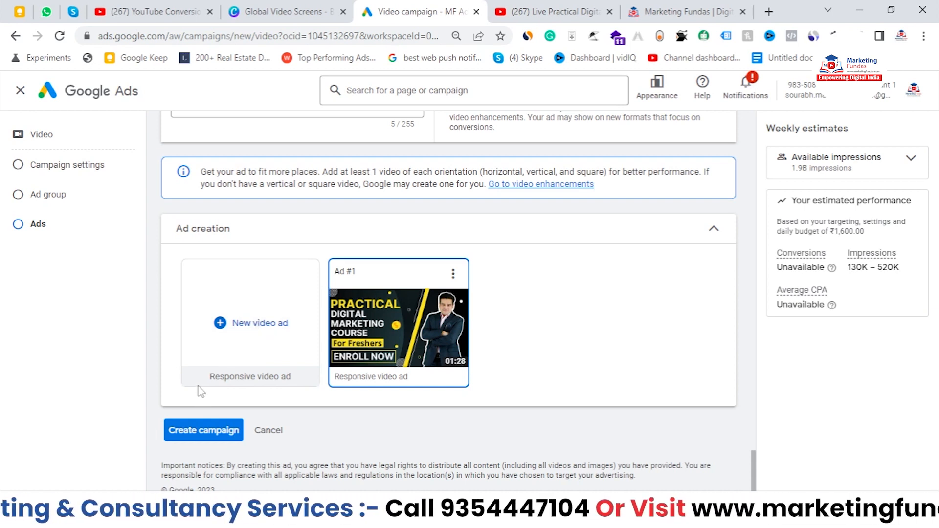
# Step: Create the video campaign and continue from the confirmation page to the campaign itself
pyautogui.press('Tab')
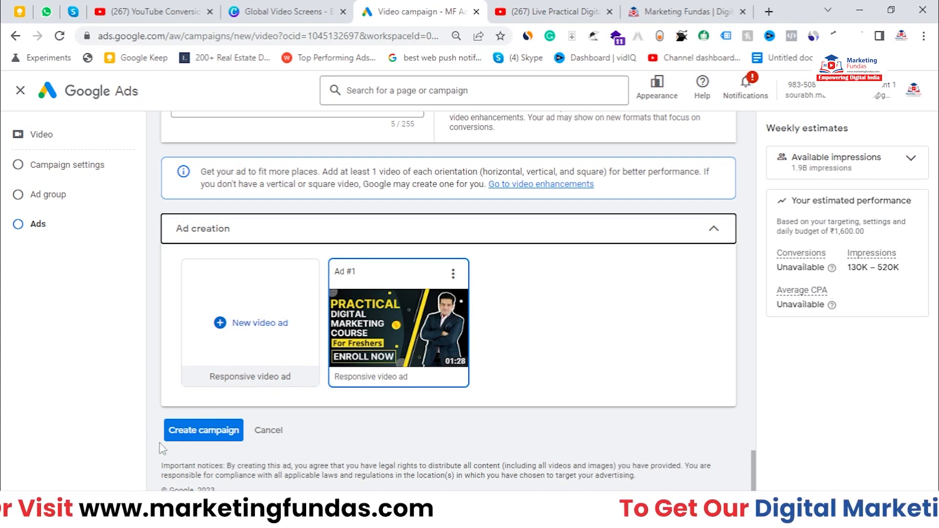
pyautogui.click(177, 433)
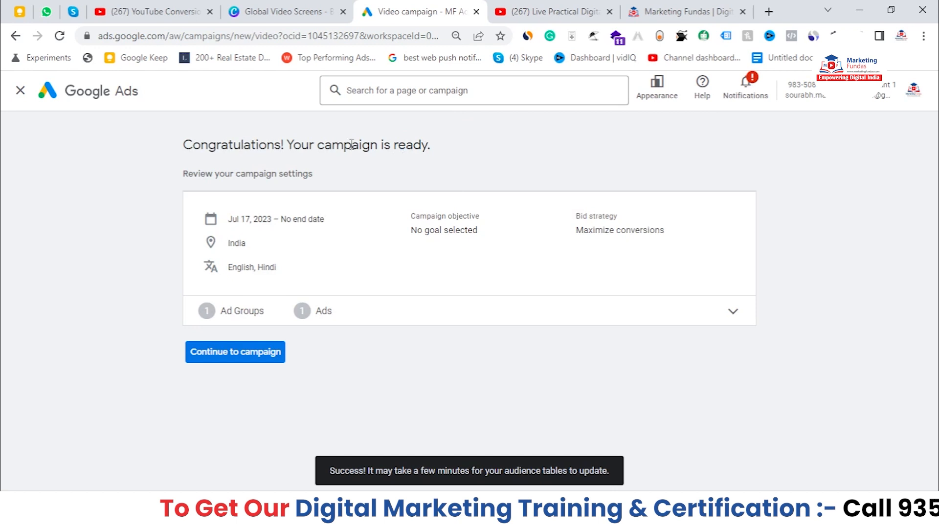
pyautogui.tripleClick(351, 145)
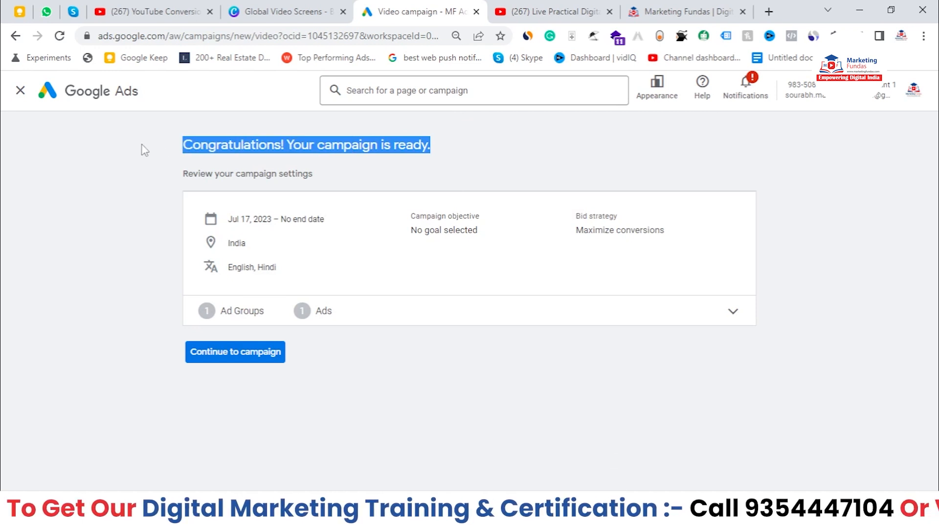
pyautogui.click(214, 360)
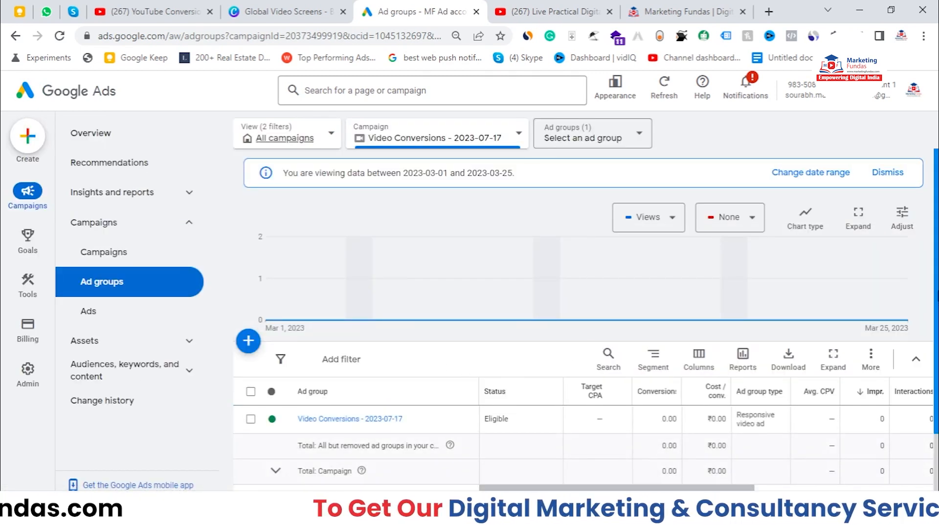
# Step: Examine the new campaign's ad group table across its performance columns, through to cost and conversion rate
pyautogui.scroll(-1, 821, 432)
pyautogui.moveTo(578, 429); pyautogui.dragTo(698, 460)
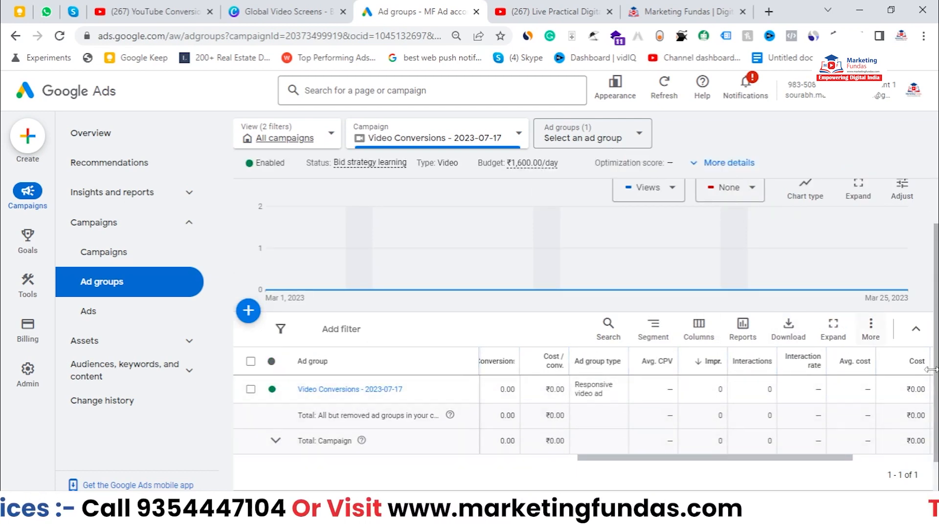
pyautogui.moveTo(636, 459); pyautogui.dragTo(747, 475)
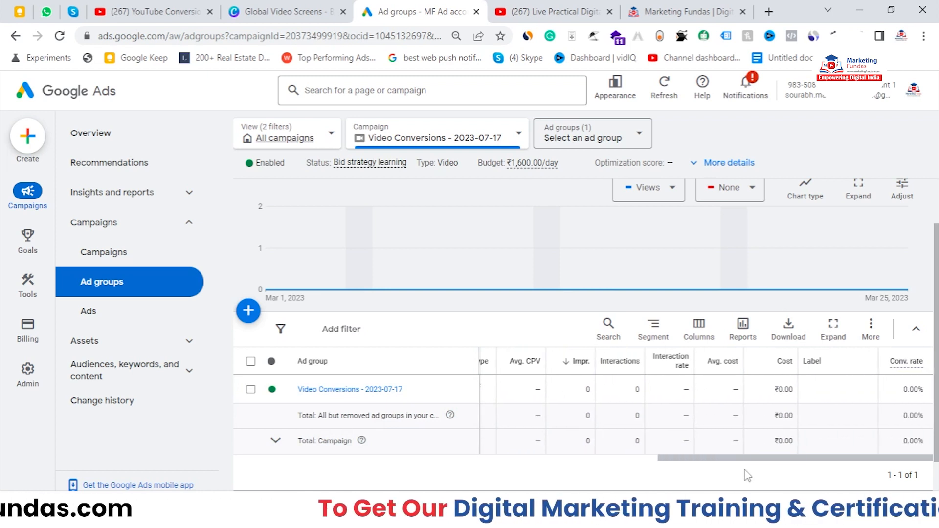